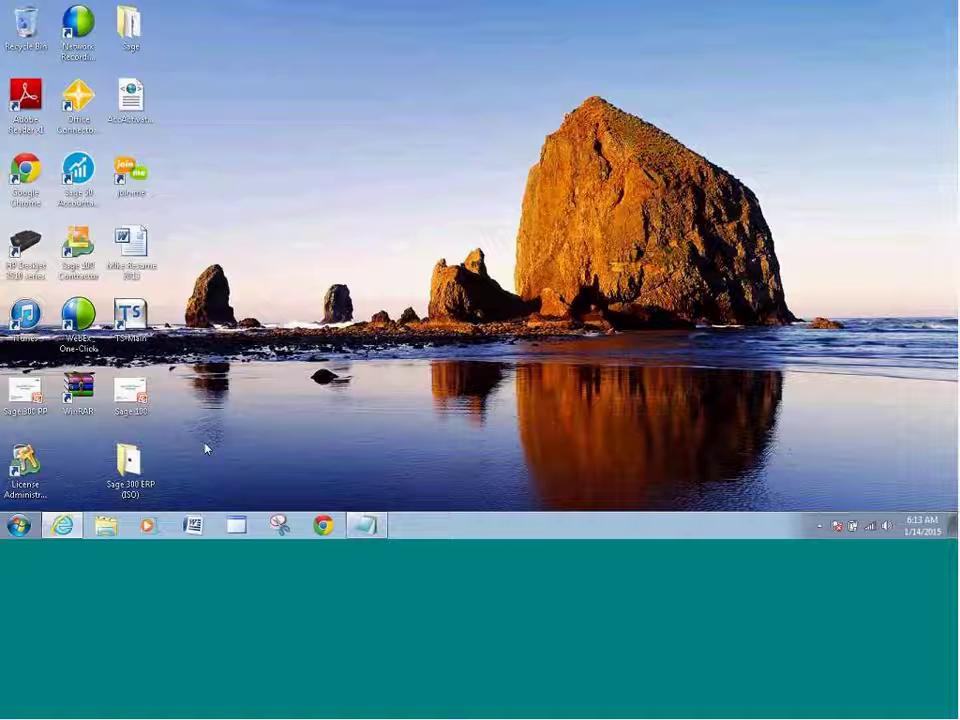
Open Programs and Features and bring up the change options for Sage 300 ERP 2012.
click(18, 526)
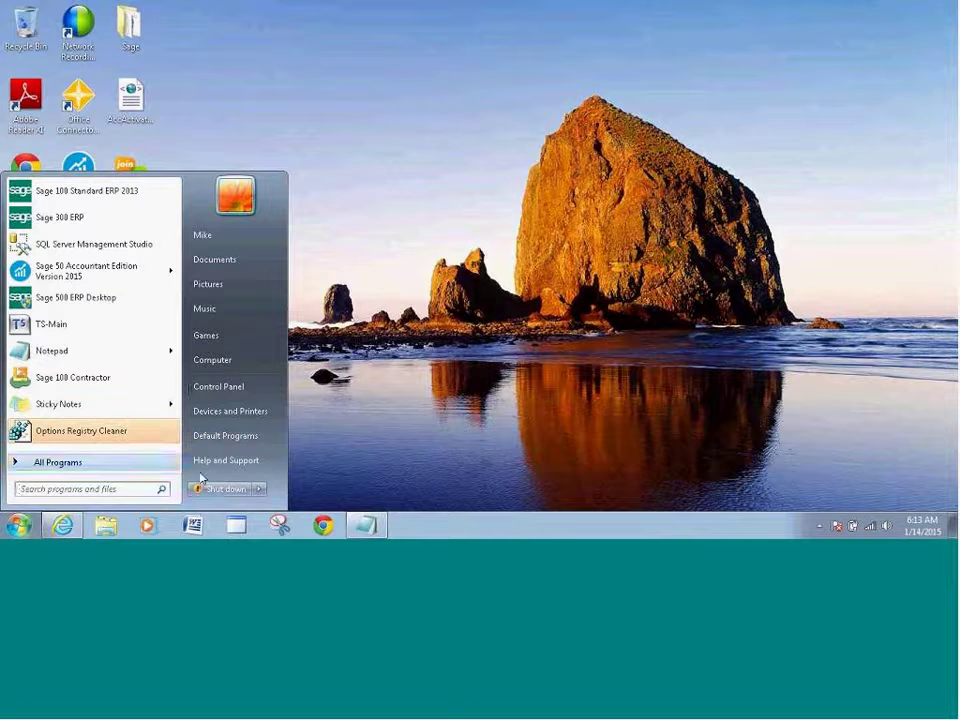
click(220, 386)
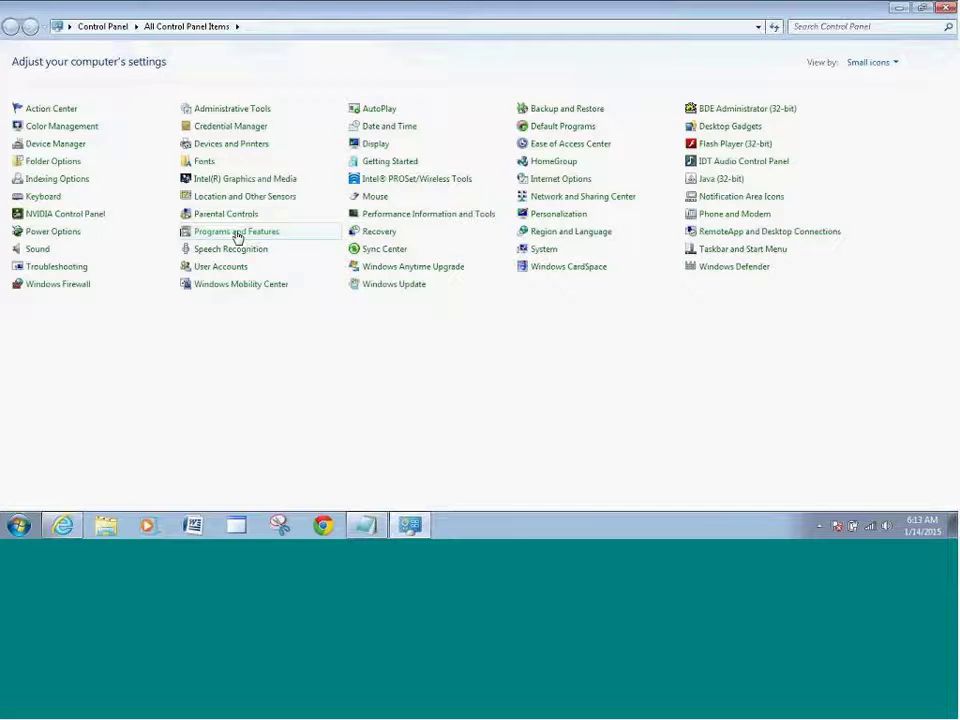
click(237, 233)
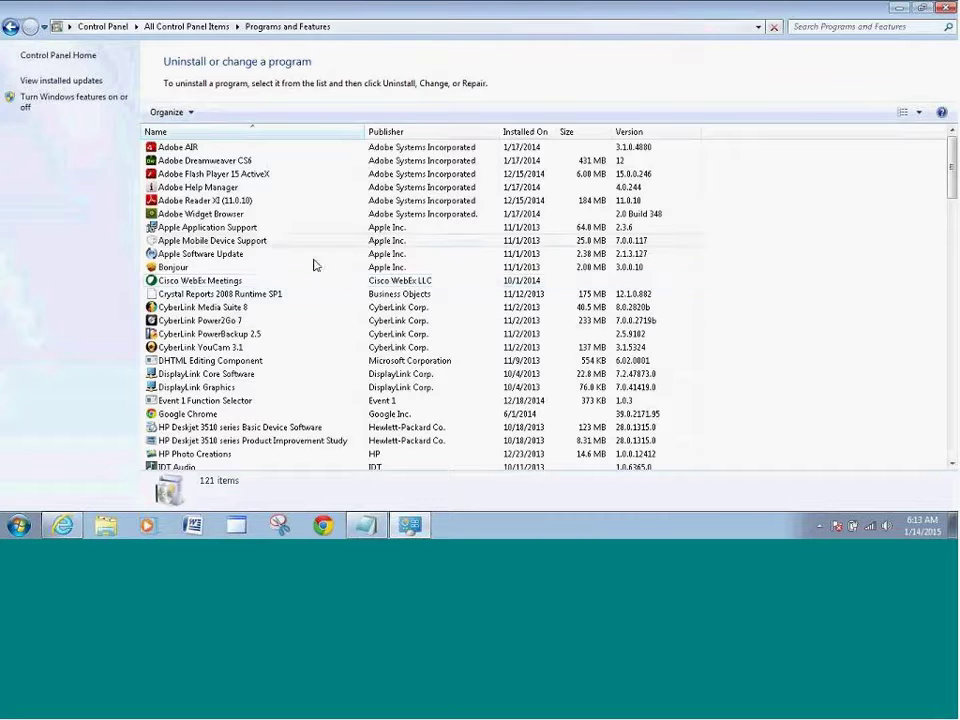
scroll(347, 265, down, 12)
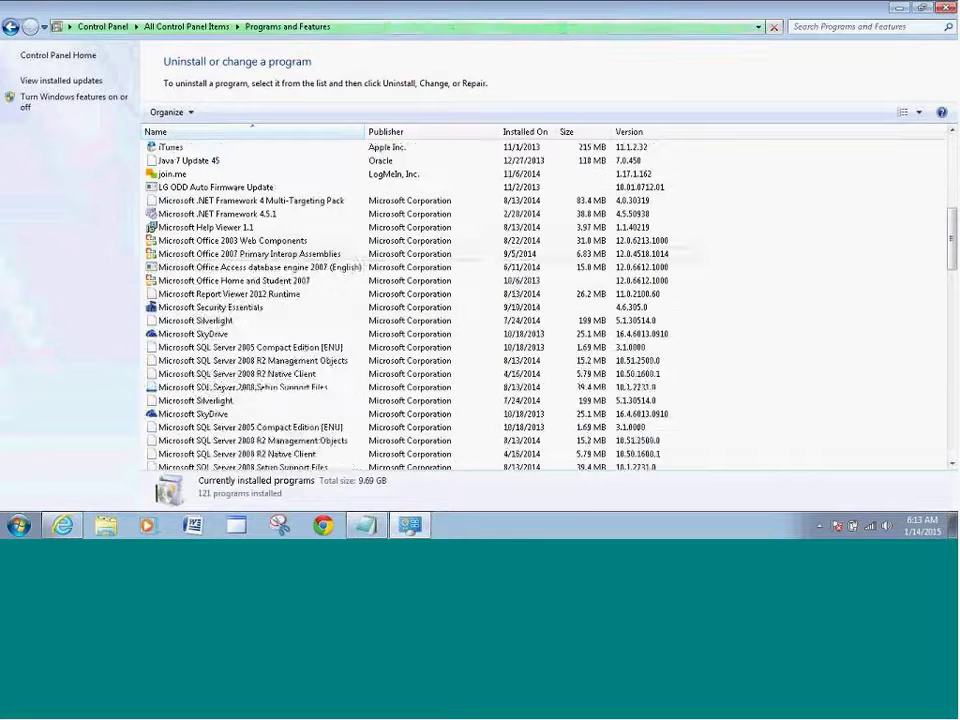
scroll(347, 265, down, 13)
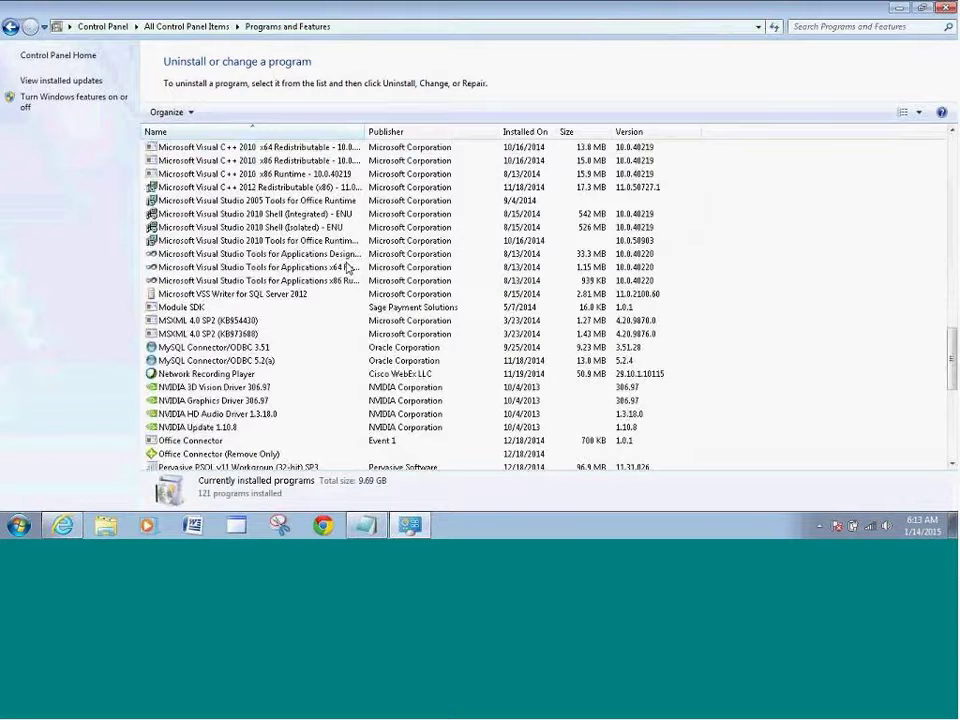
scroll(260, 413, down, 4)
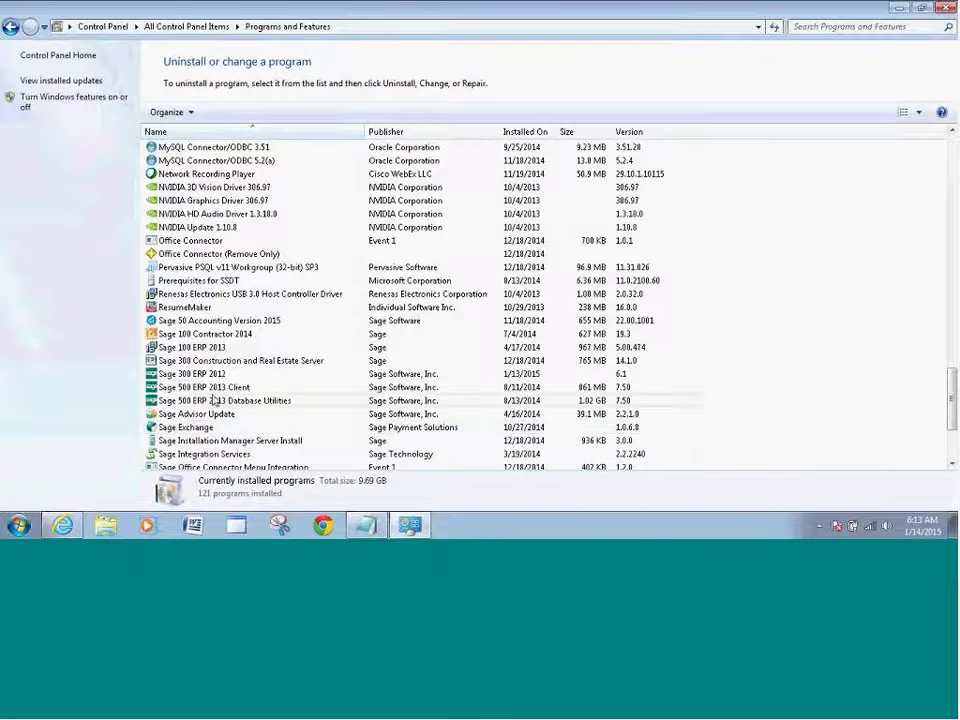
right_click(204, 377)
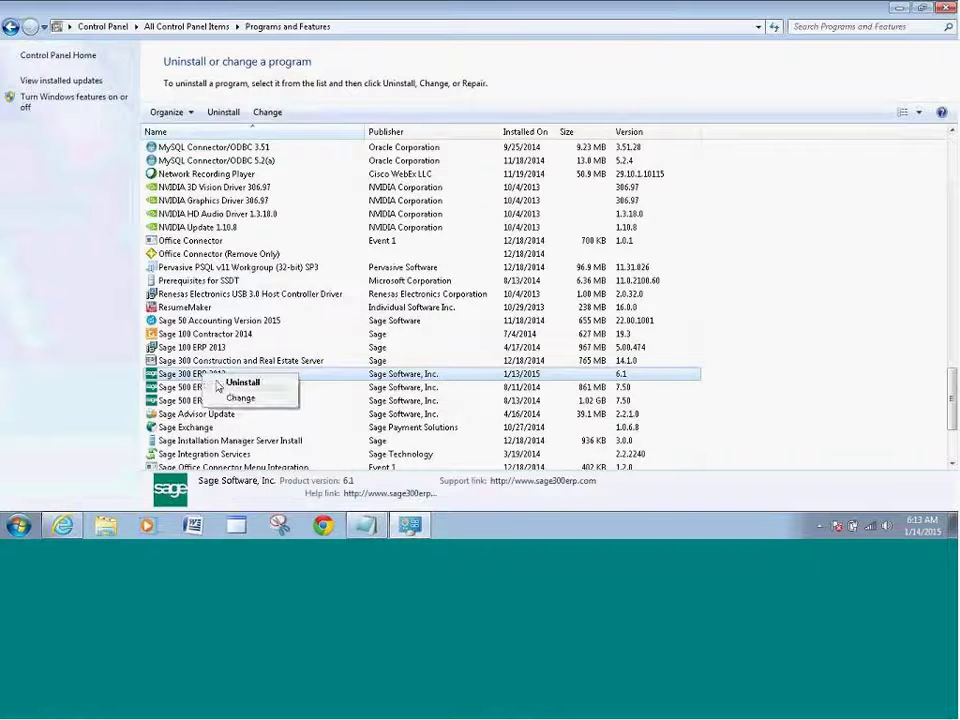
Run a Modify of Sage 300 ERP 2012, keeping the feature tree, until Maintenance Complete.
click(232, 398)
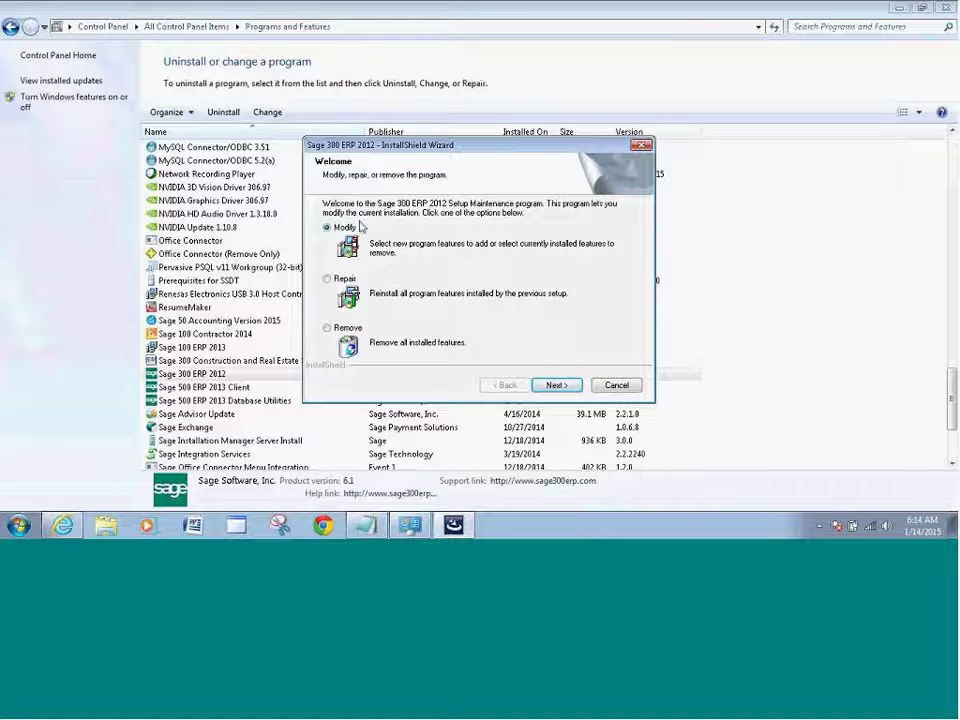
click(556, 386)
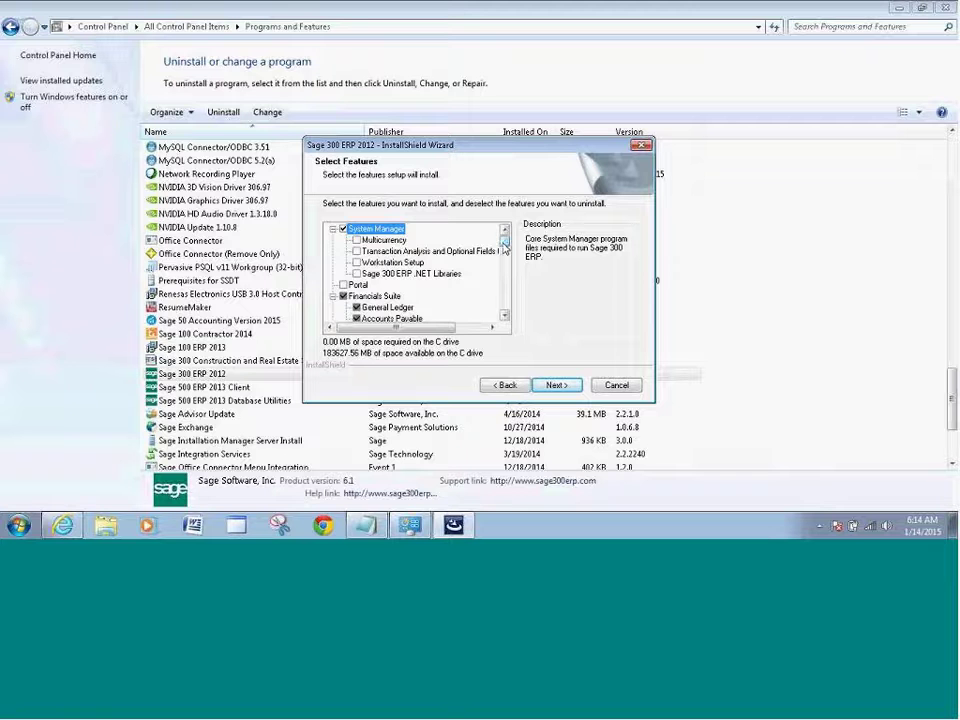
drag(504, 248, 505, 290)
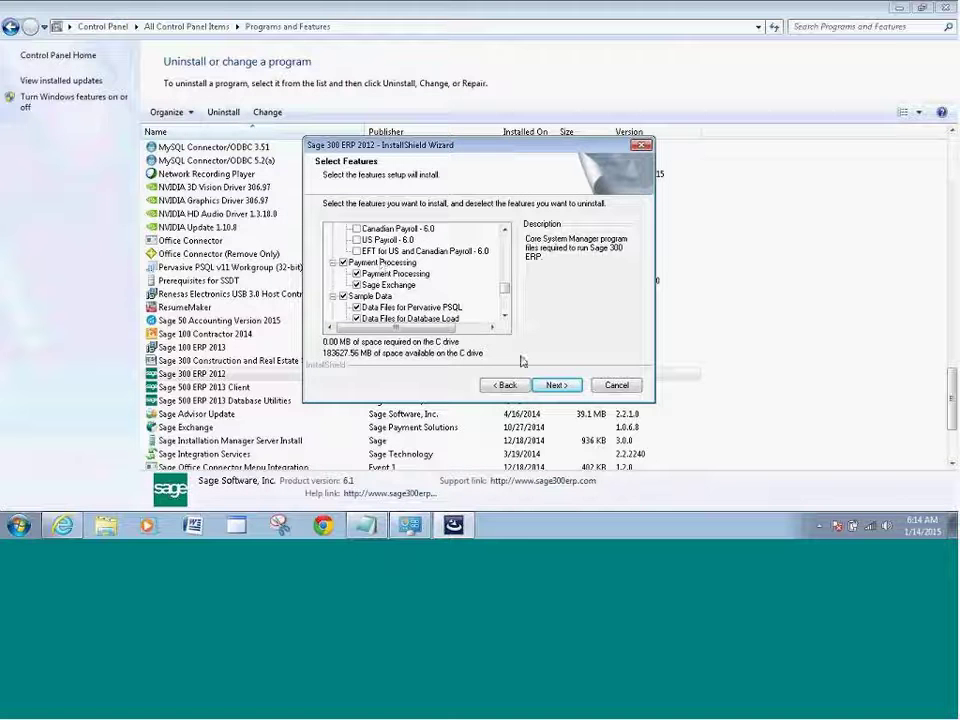
click(557, 386)
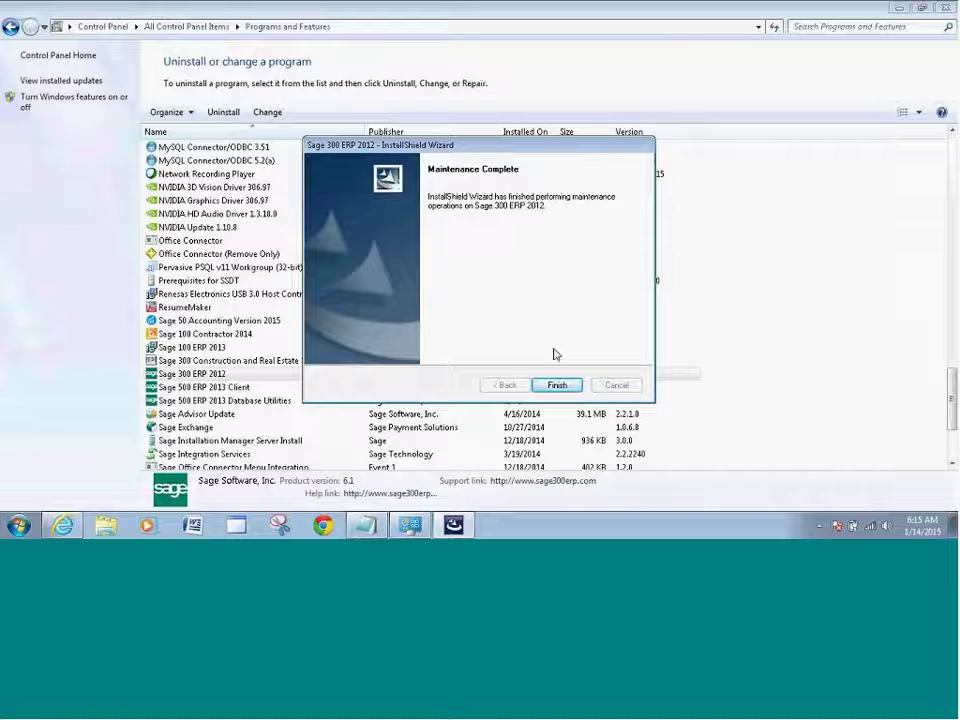
Close the wizard and Programs and Features, then launch Sage 300 ERP into Sample Company Inc.
click(558, 386)
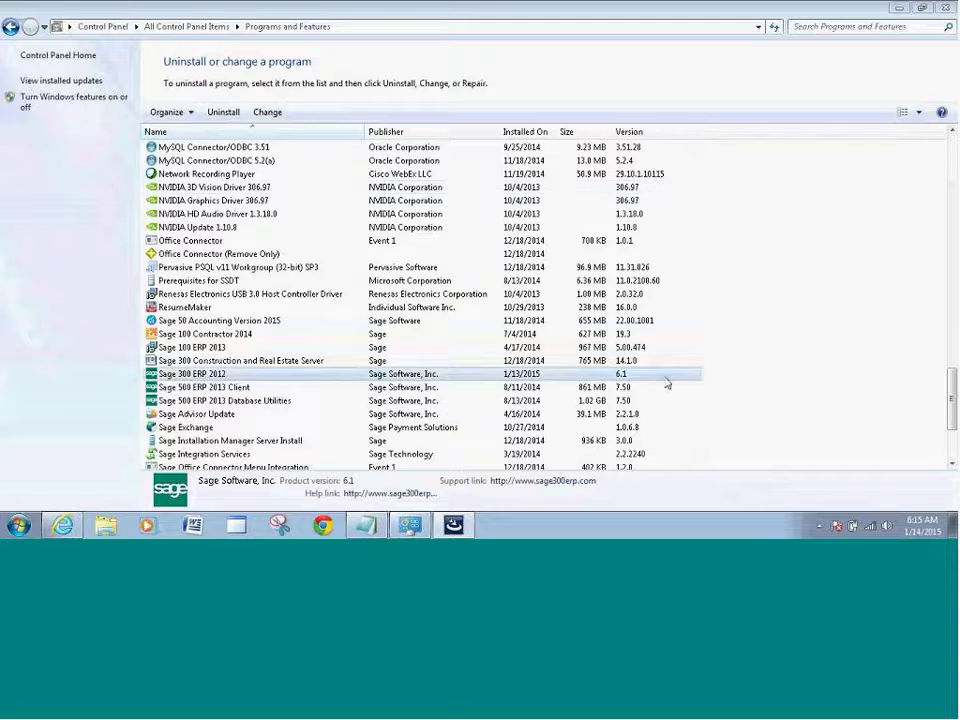
click(948, 10)
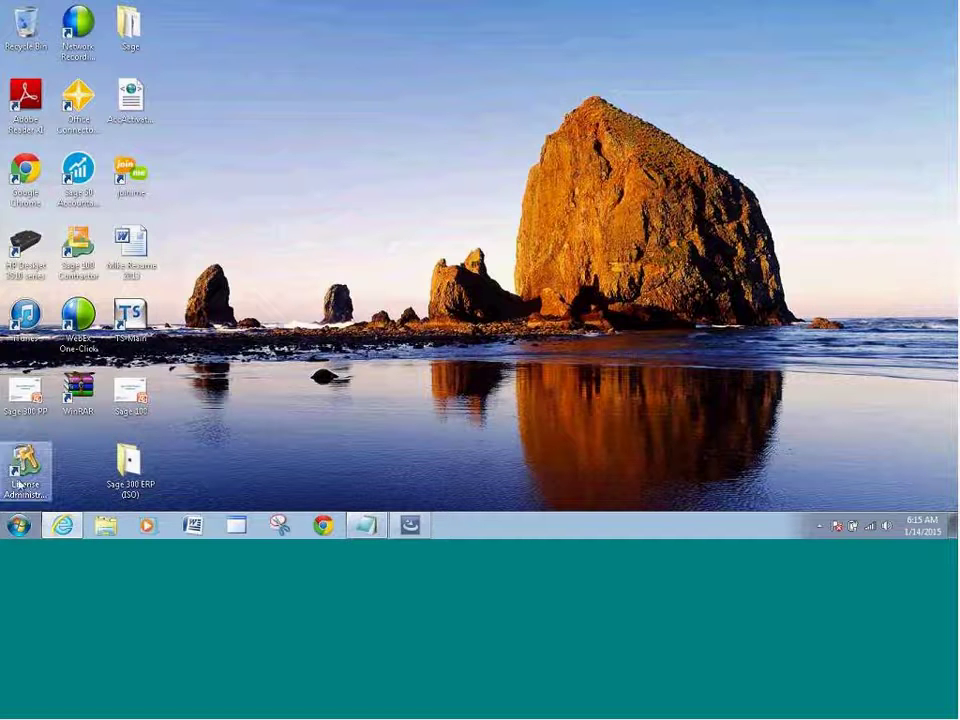
click(18, 522)
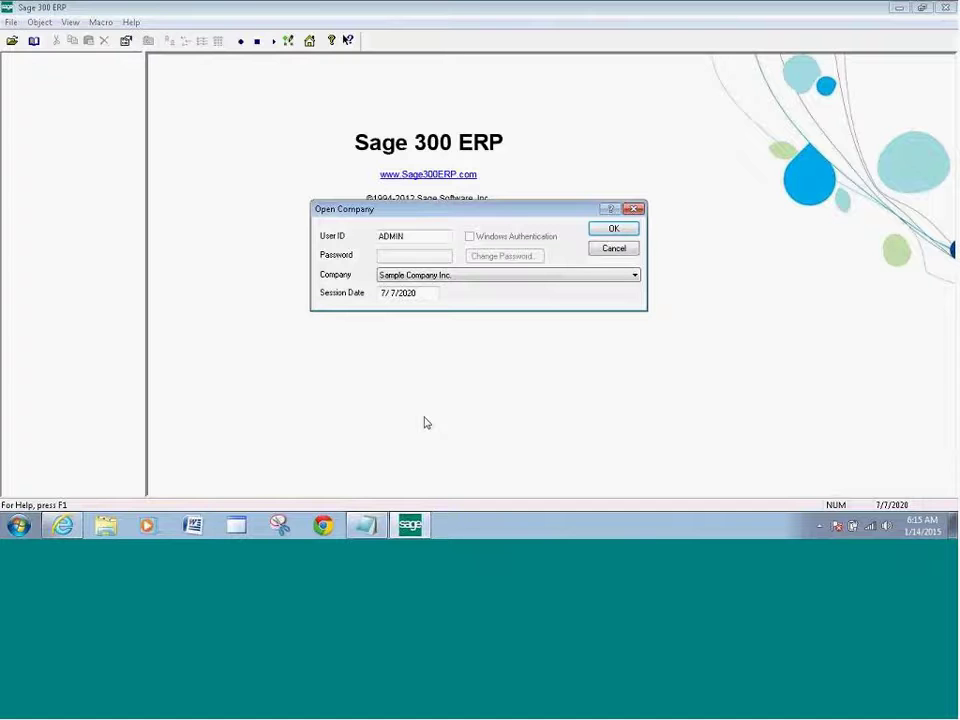
click(614, 230)
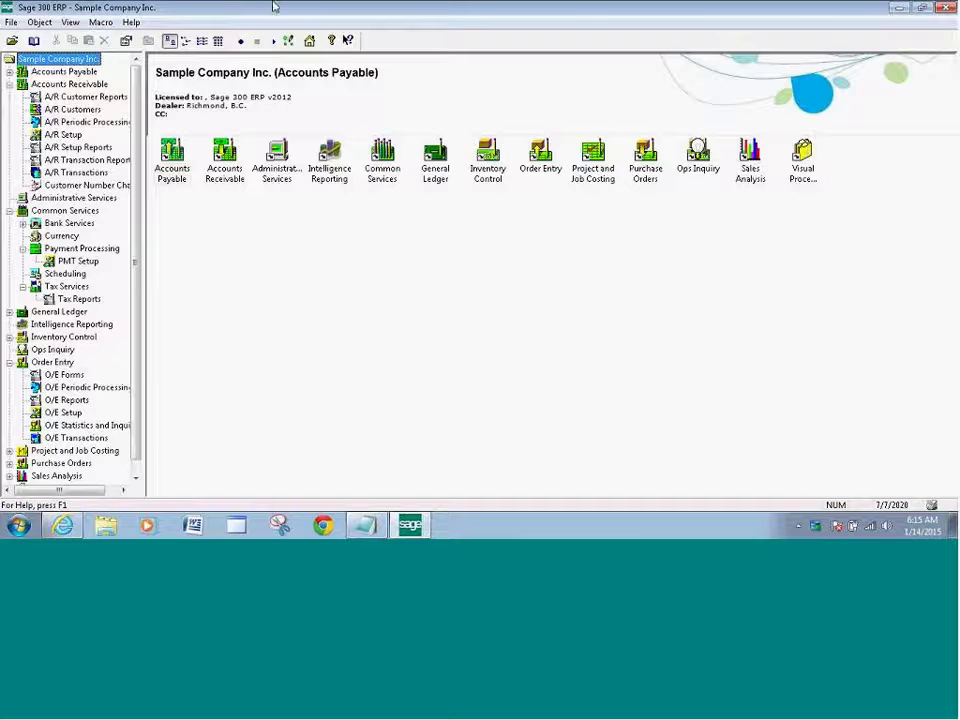
click(129, 24)
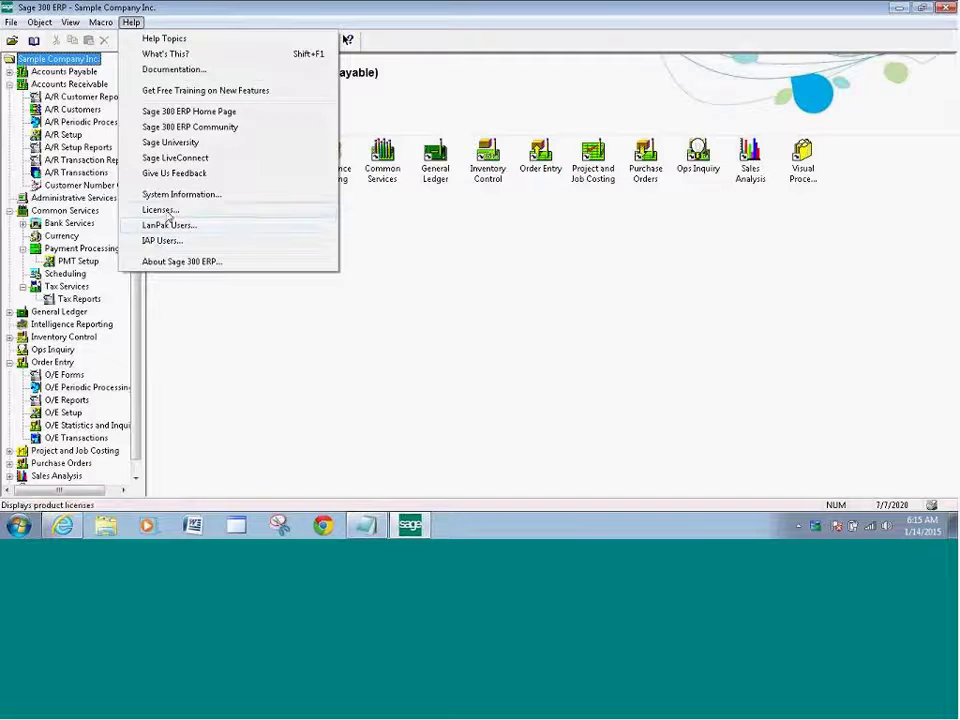
click(165, 210)
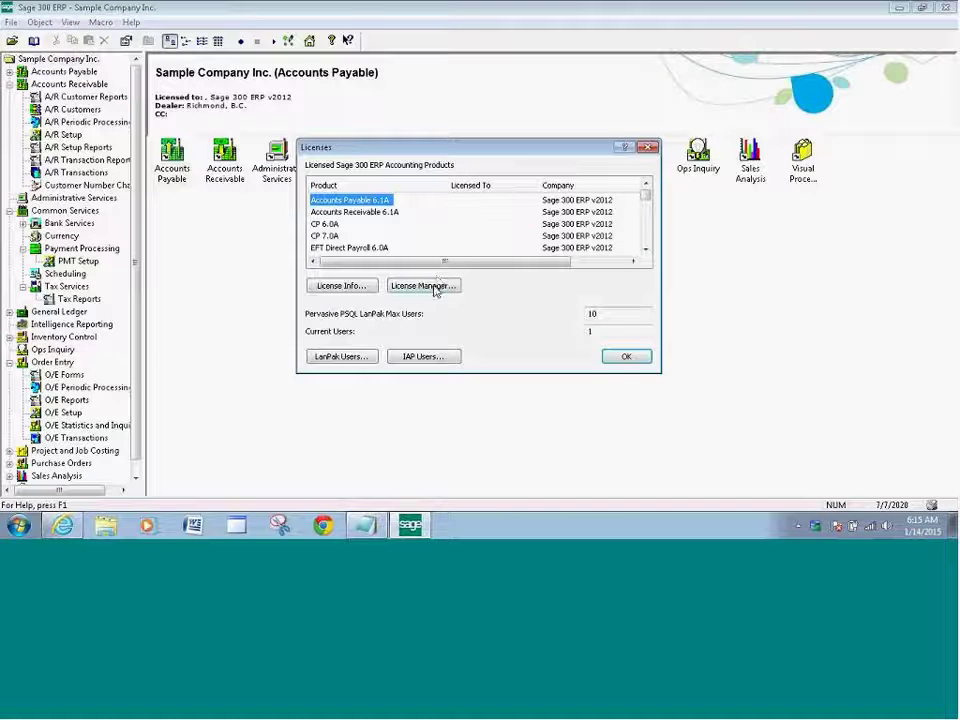
click(433, 286)
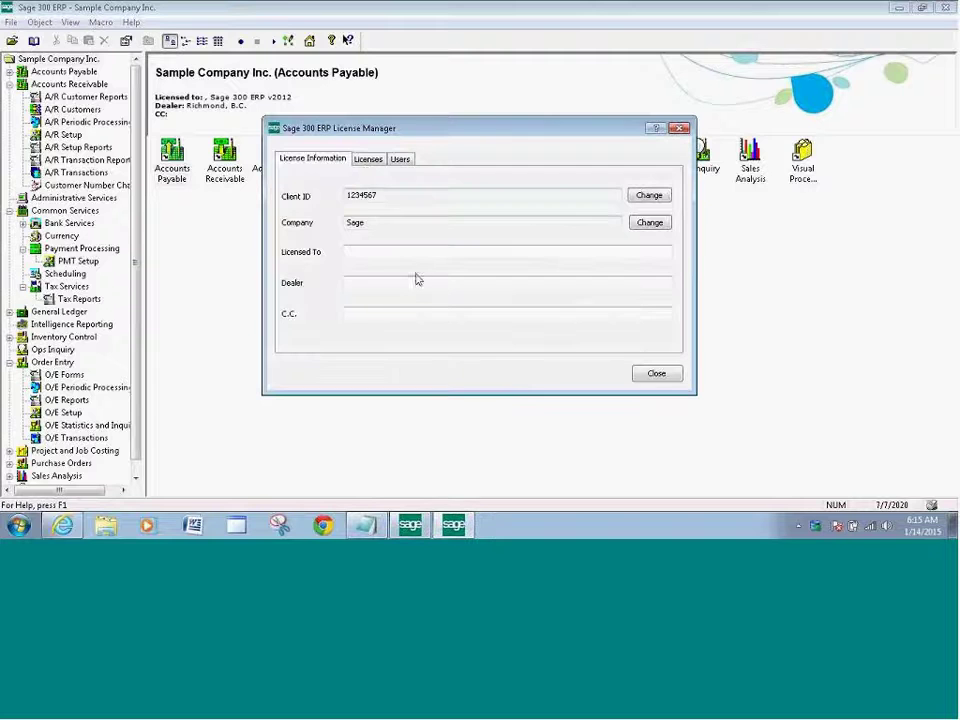
click(369, 161)
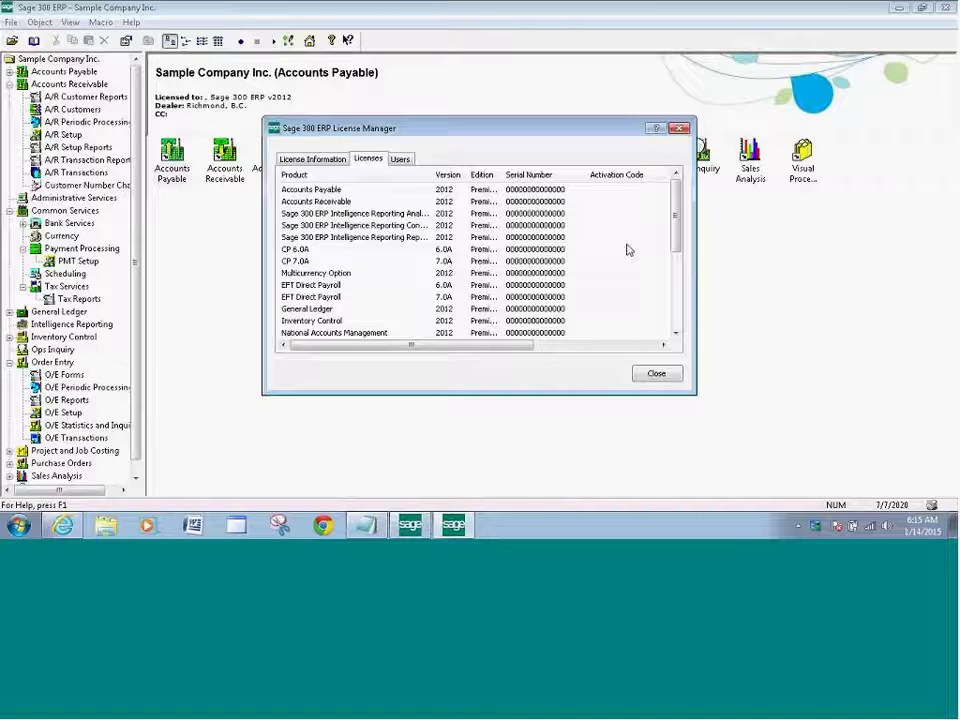
click(657, 376)
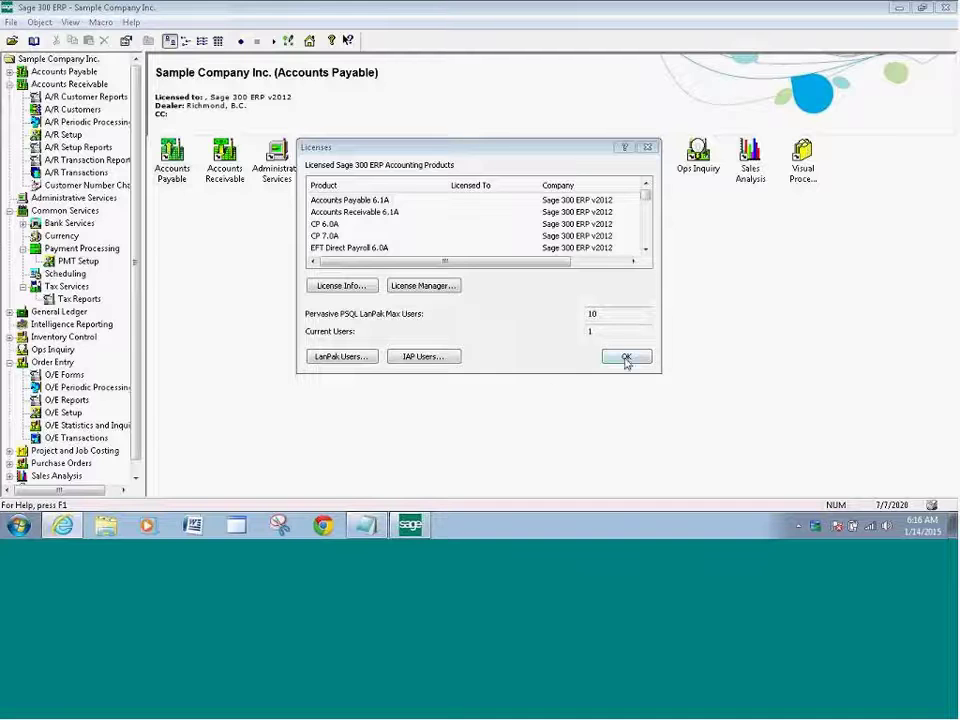
click(625, 358)
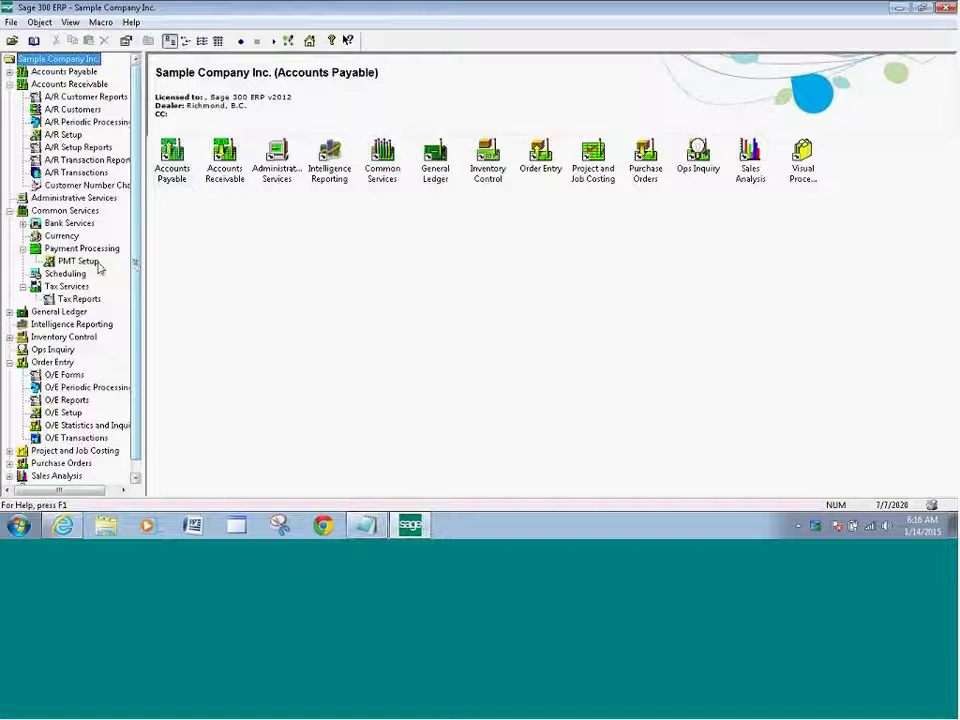
Run Data Activation with backup confirmed and close it without activating any application.
click(58, 198)
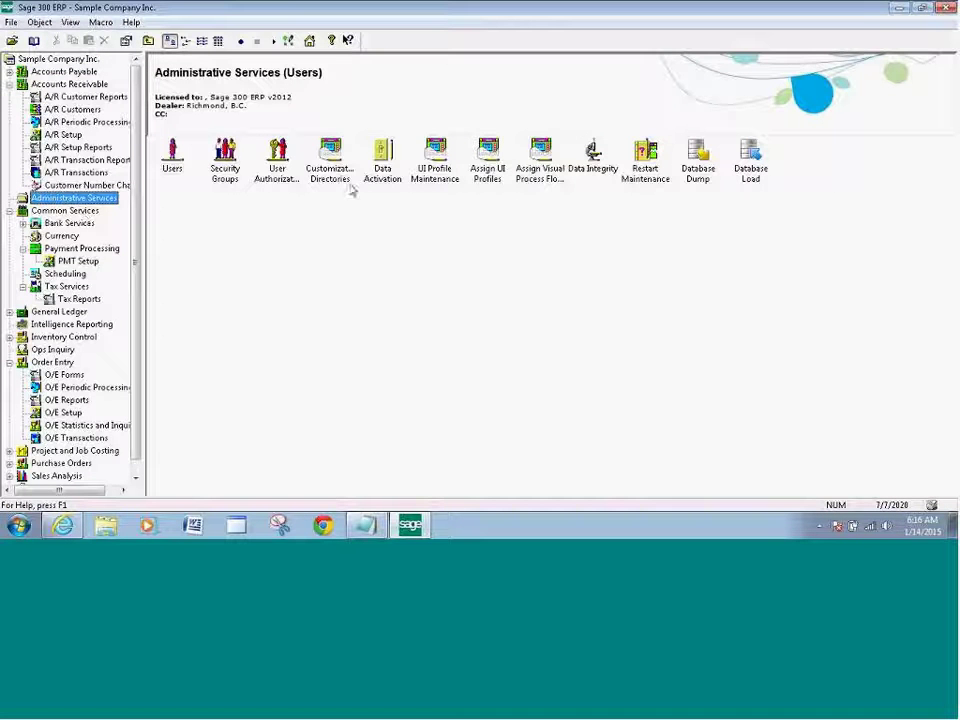
double_click(388, 170)
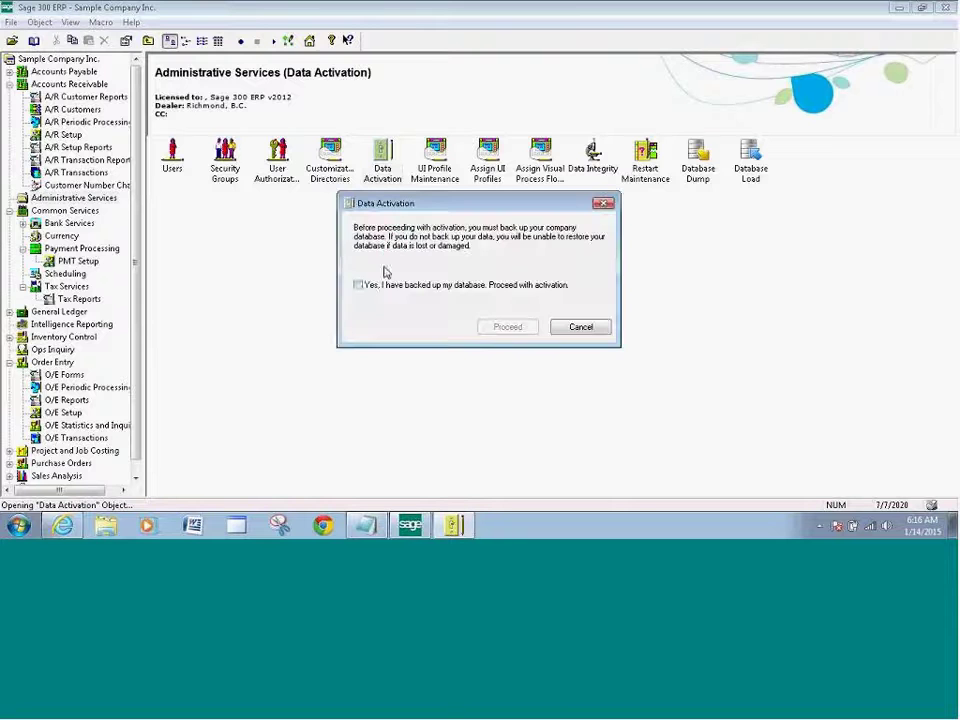
click(359, 286)
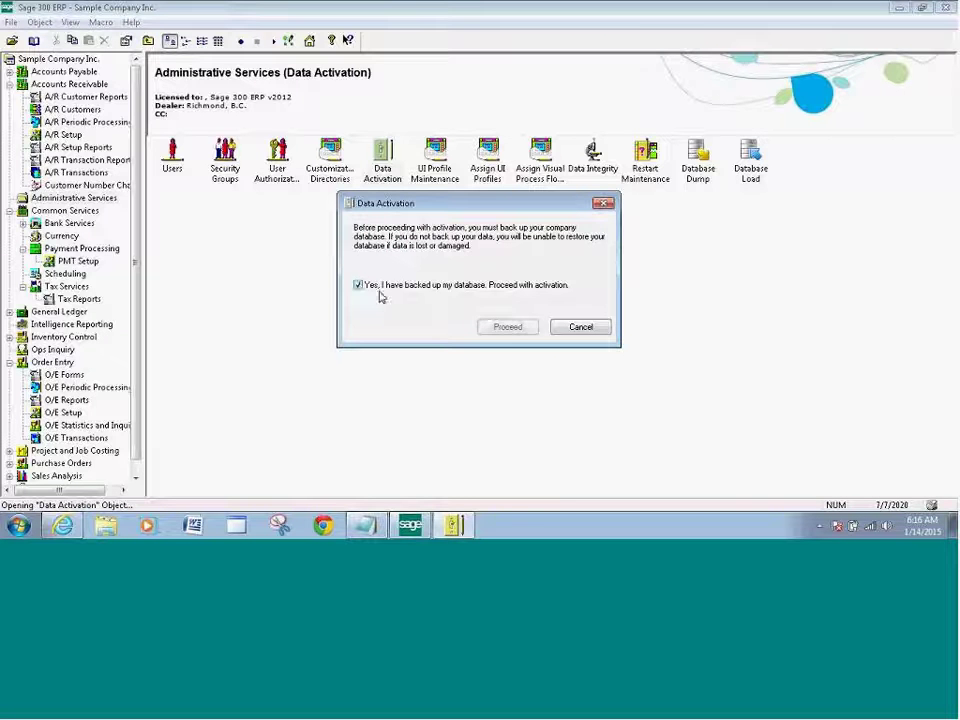
click(508, 329)
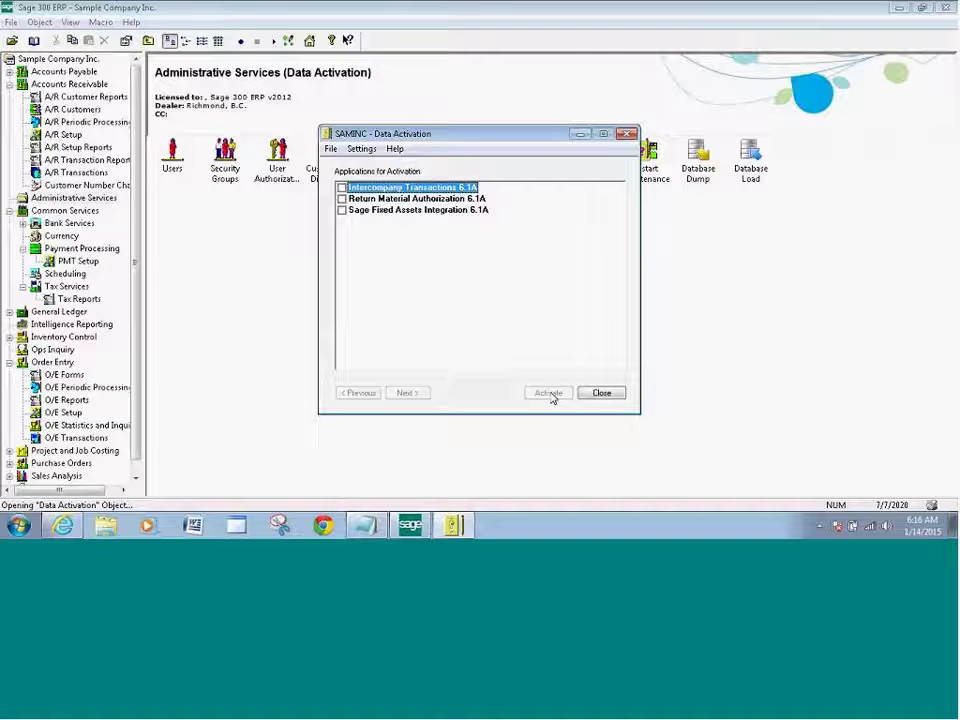
click(601, 393)
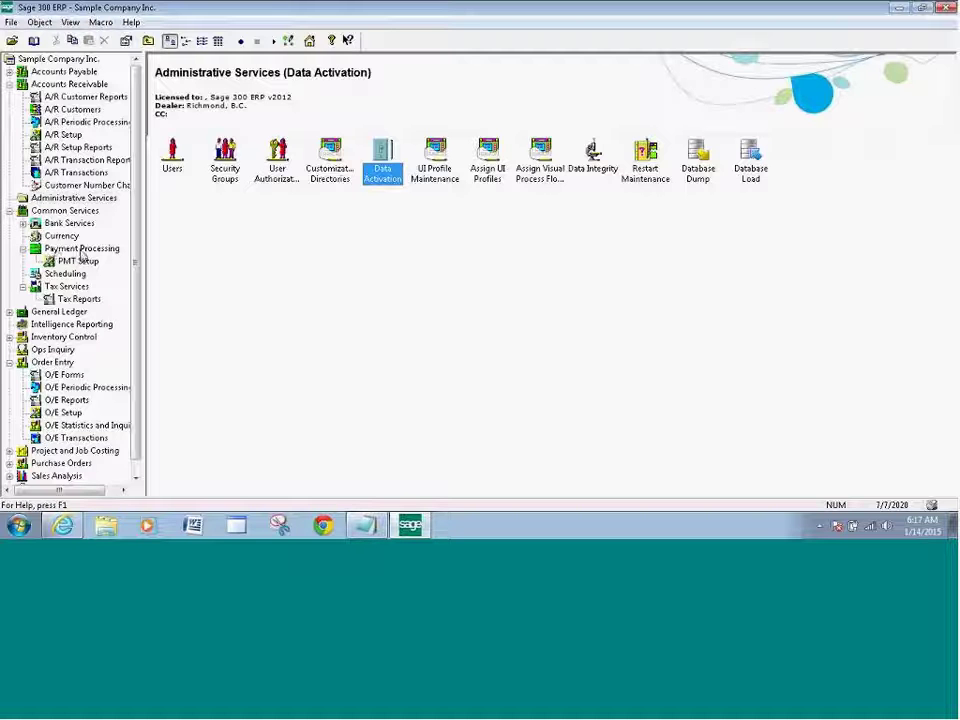
Load the SPSCREDITCAR SPS Credit Card code in PMT Processing Codes.
click(78, 261)
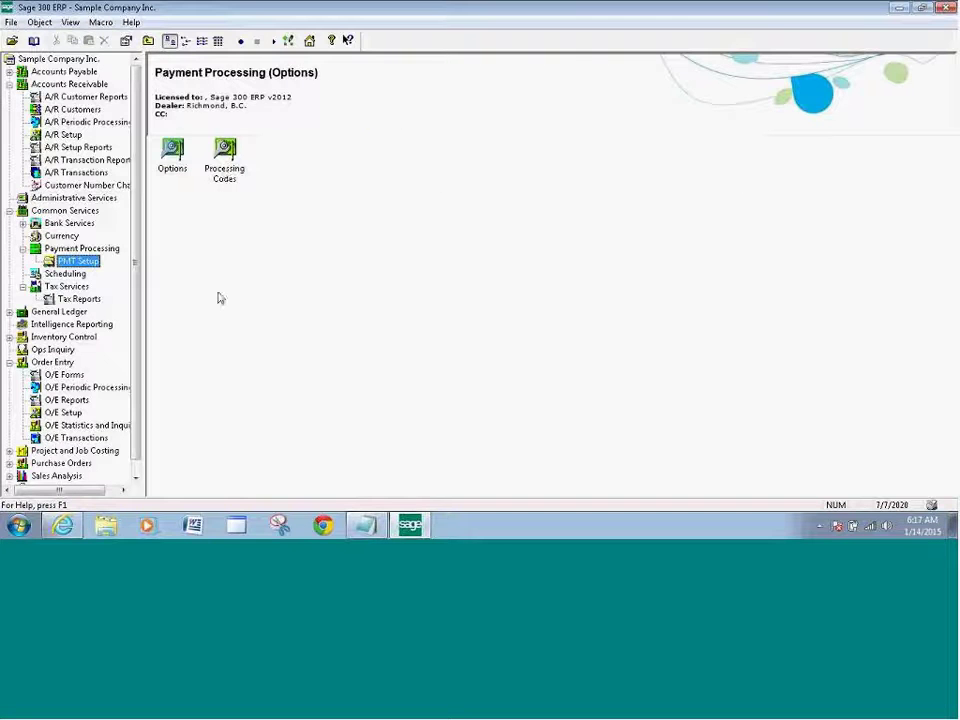
double_click(226, 172)
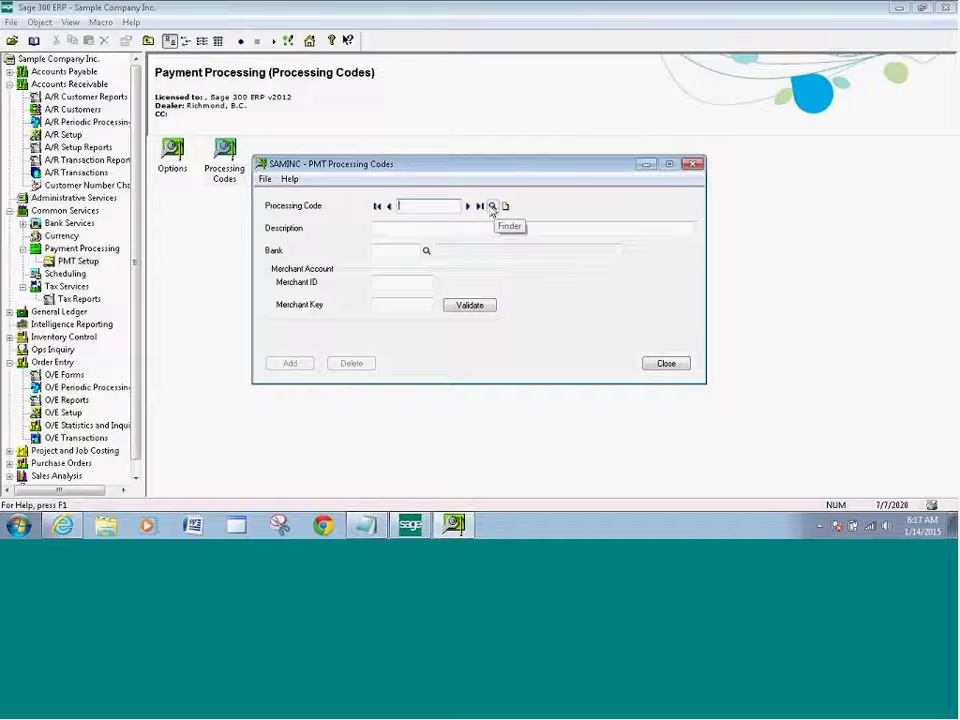
click(492, 206)
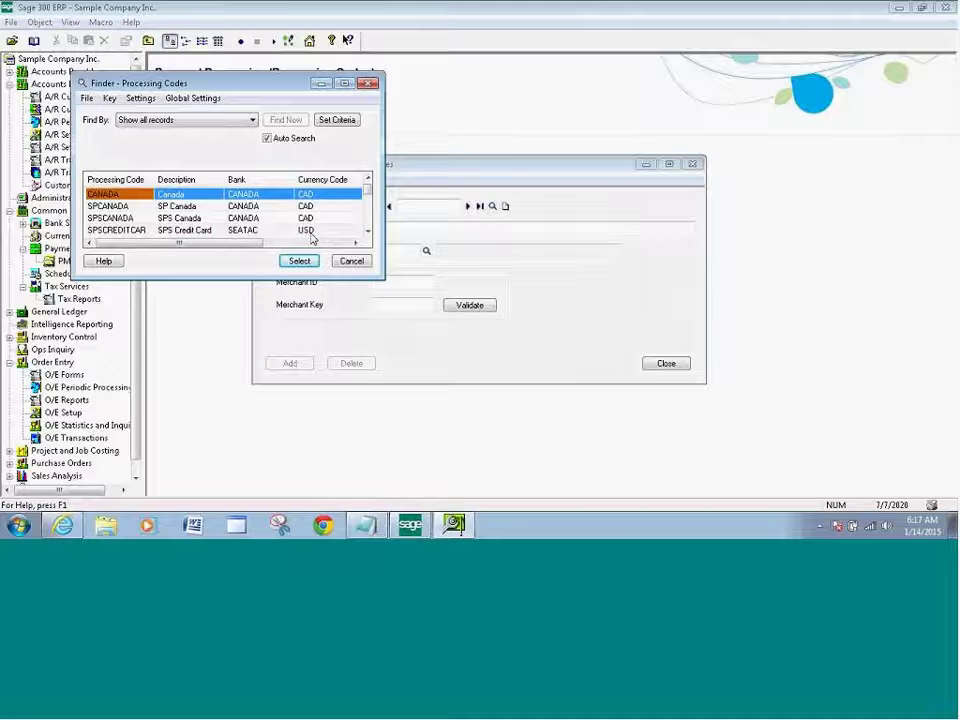
click(148, 231)
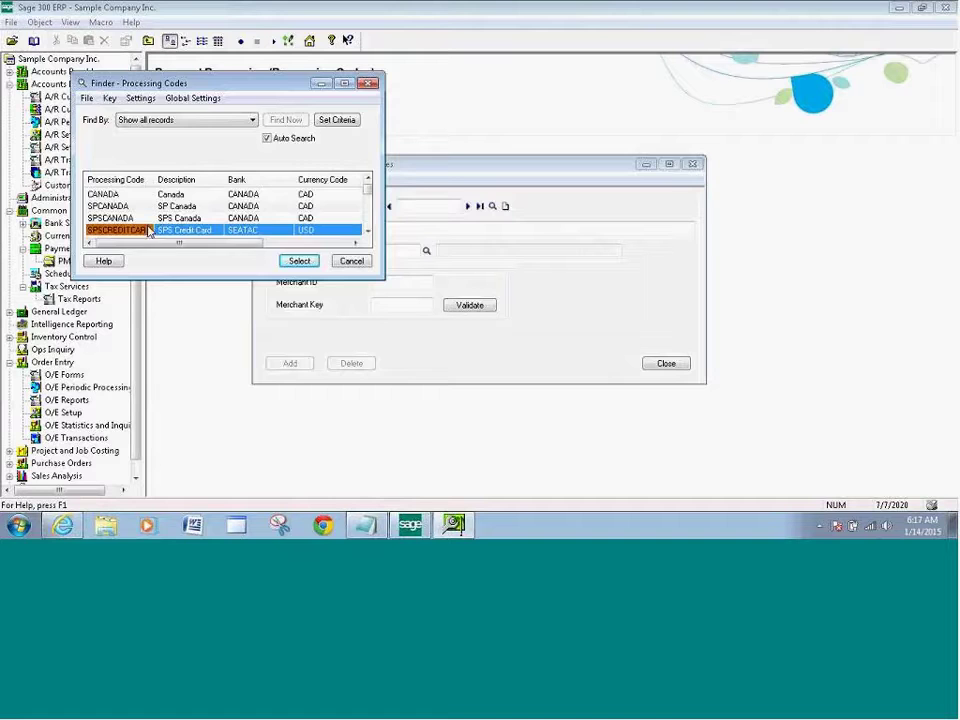
click(306, 263)
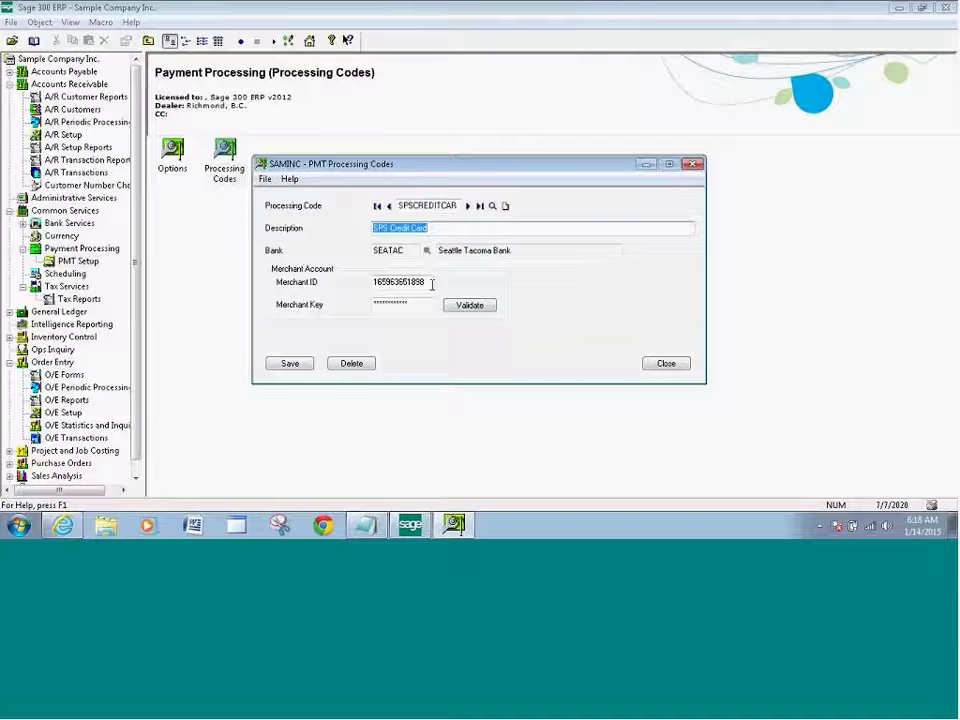
Validate the merchant account credentials, then save and close the processing code.
click(477, 310)
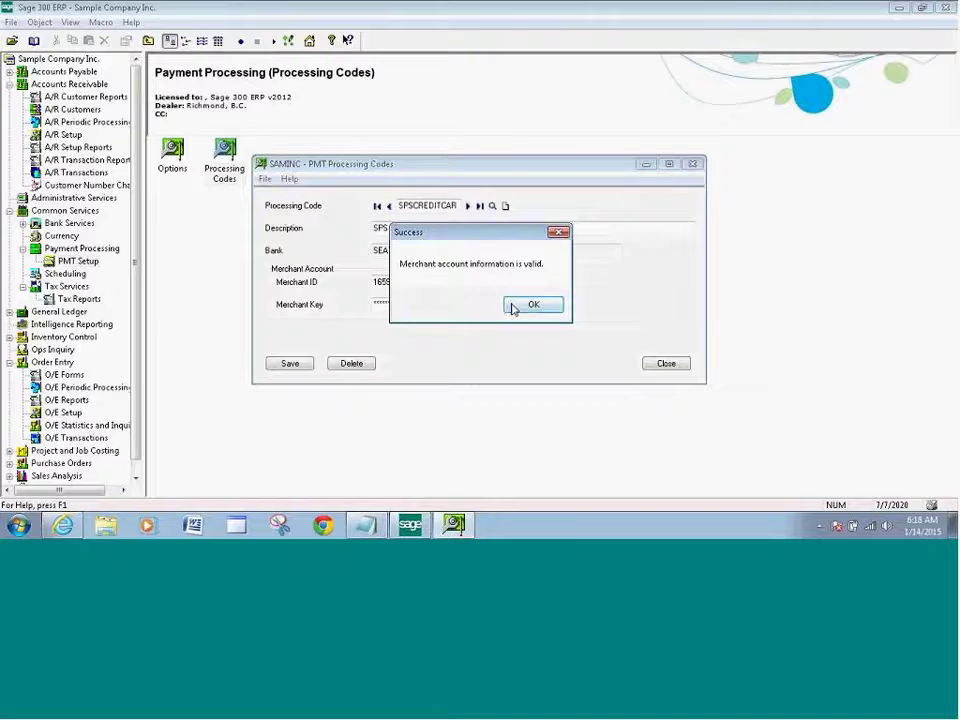
click(530, 305)
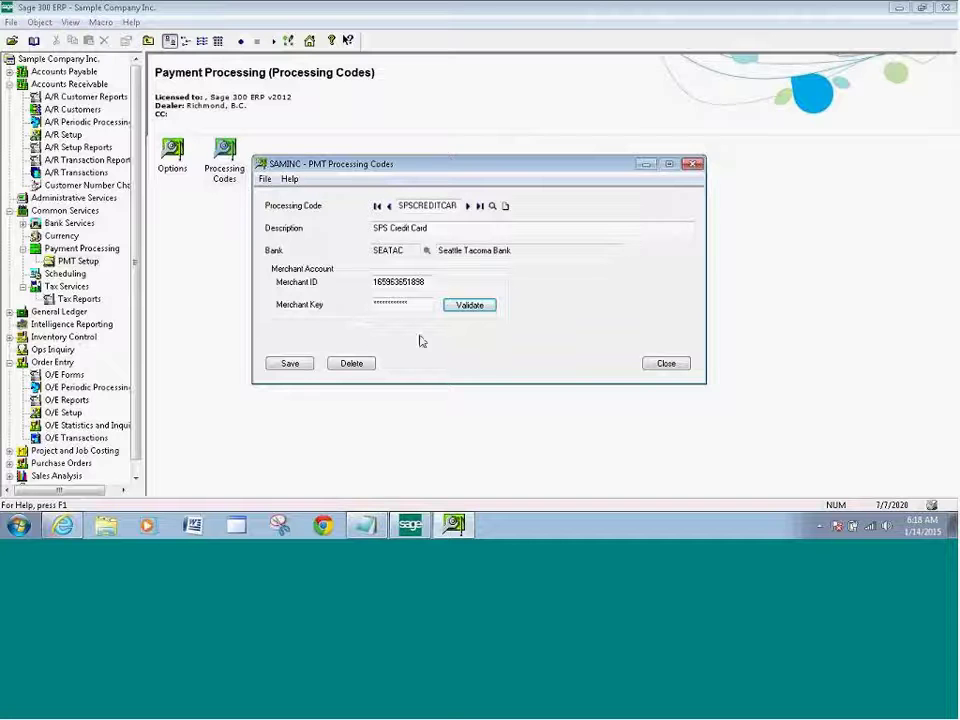
click(289, 363)
click(666, 364)
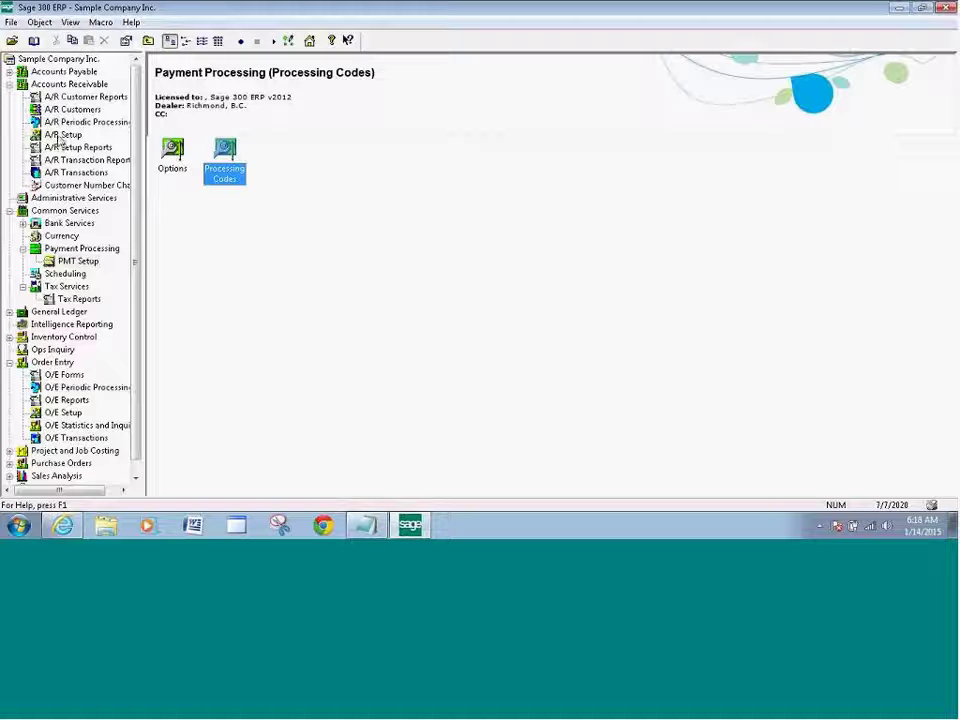
Load the AMEX payment code in A/R Payment Codes.
click(60, 136)
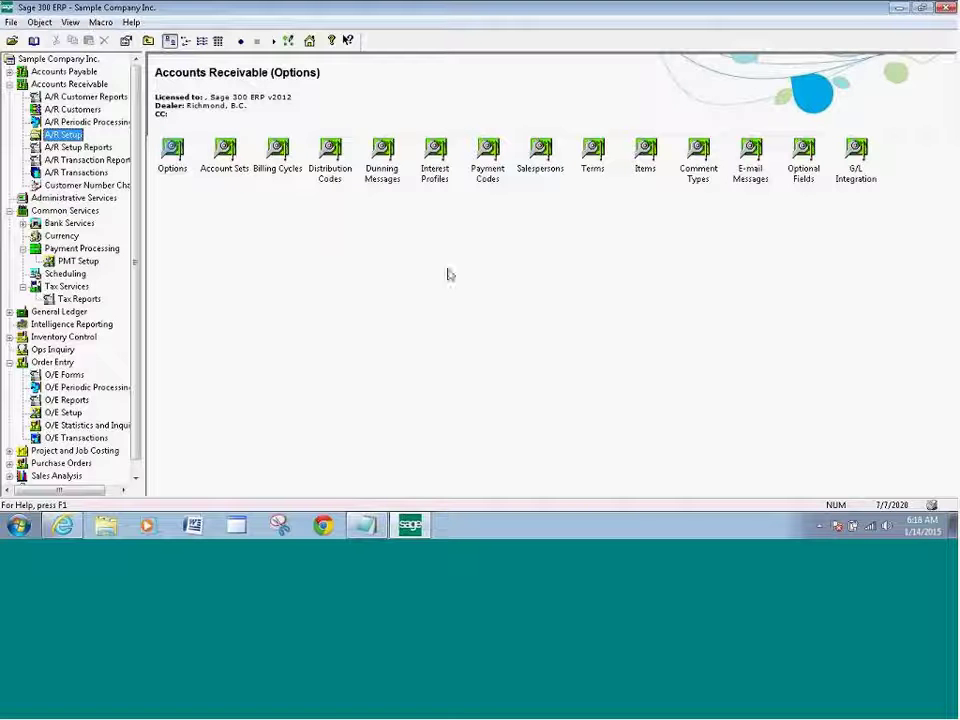
double_click(488, 168)
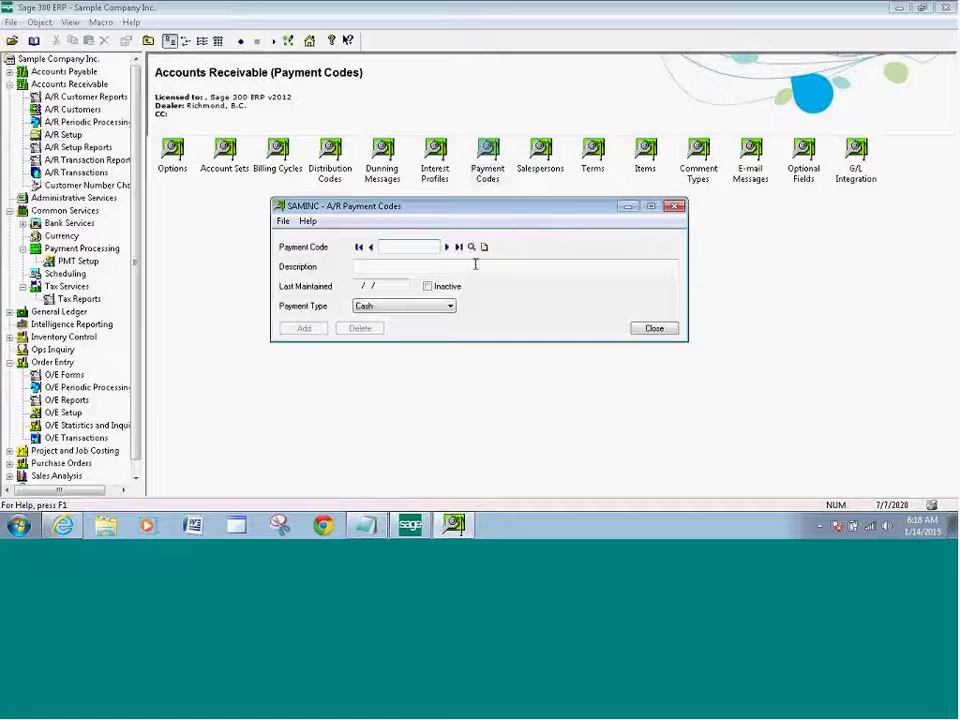
click(471, 246)
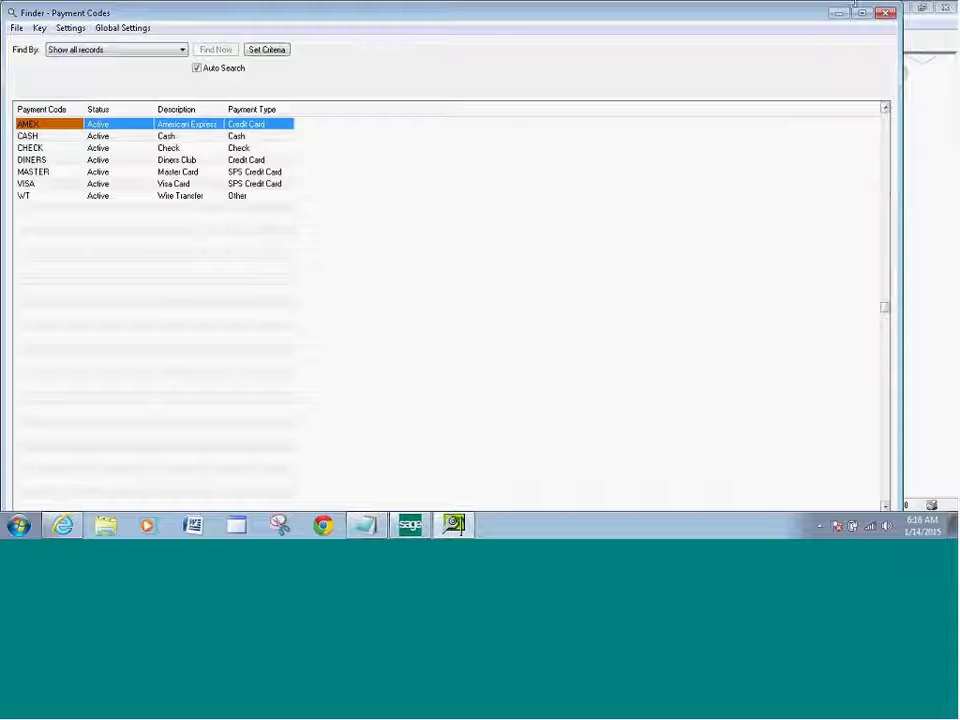
click(863, 14)
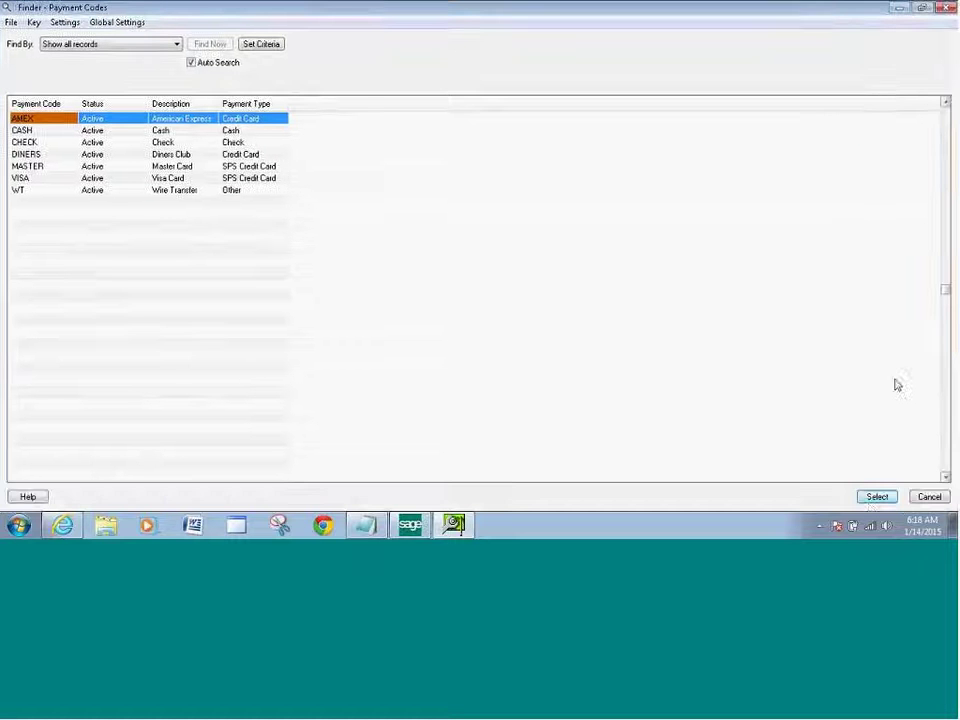
click(876, 498)
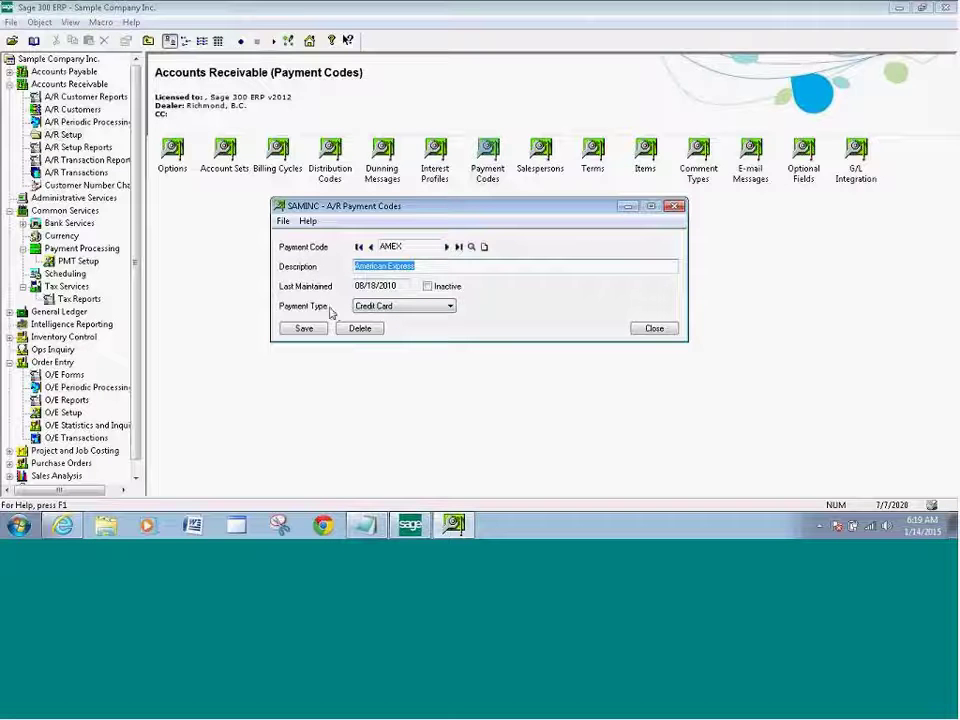
Set AMEX's payment type to SPS Credit Card, then save and close.
click(451, 309)
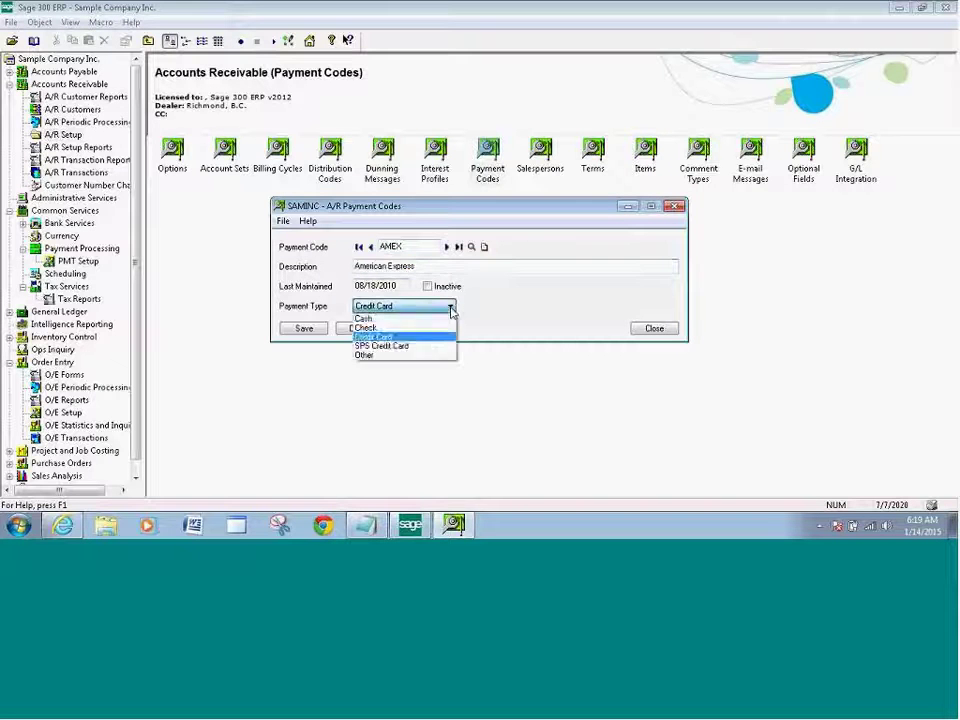
click(378, 346)
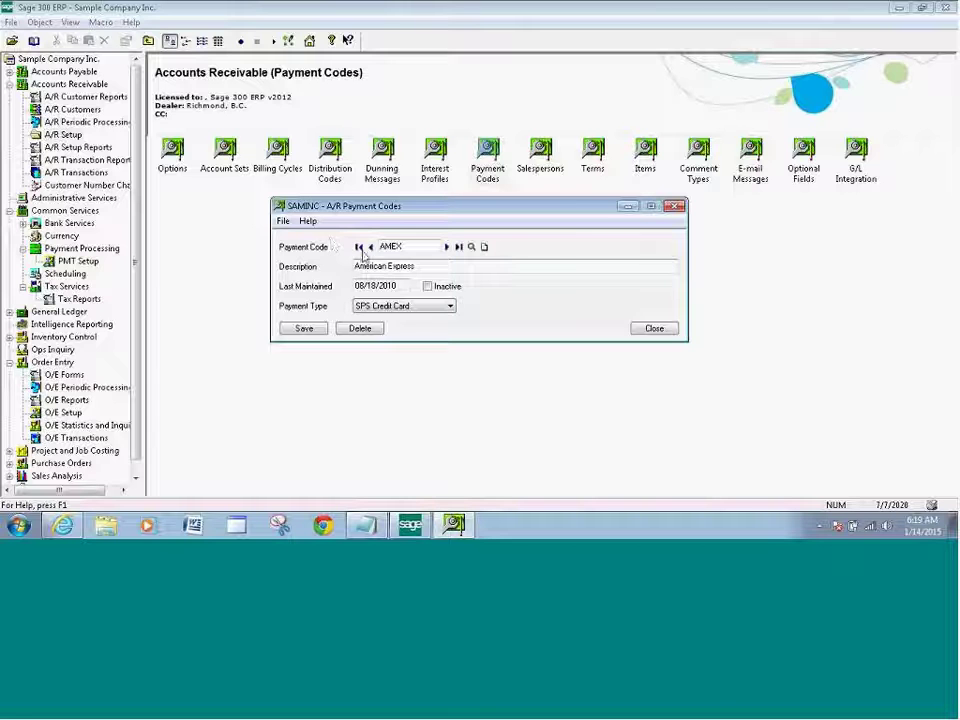
click(305, 331)
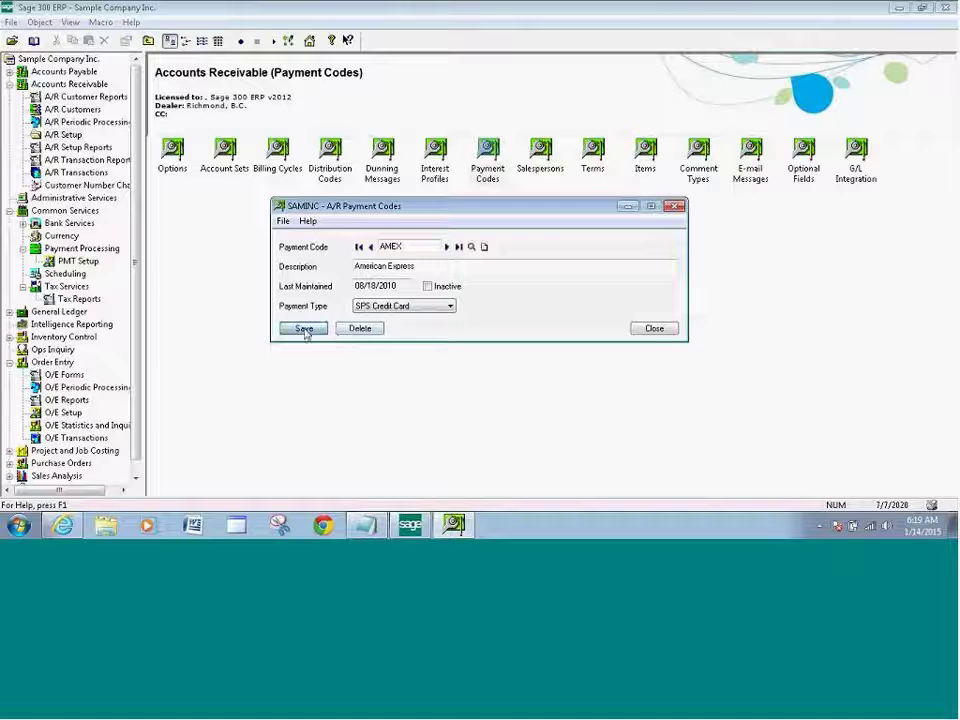
click(654, 329)
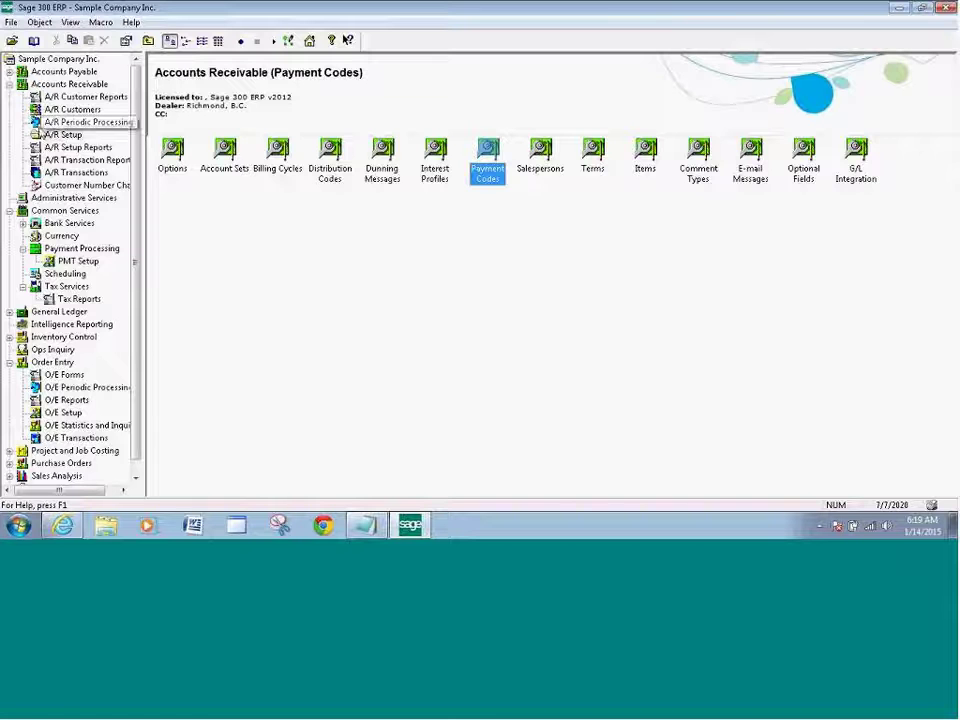
Load customer Bargain Mart - San Diego in A/R Customers and show its empty Credit Cards tab.
click(72, 109)
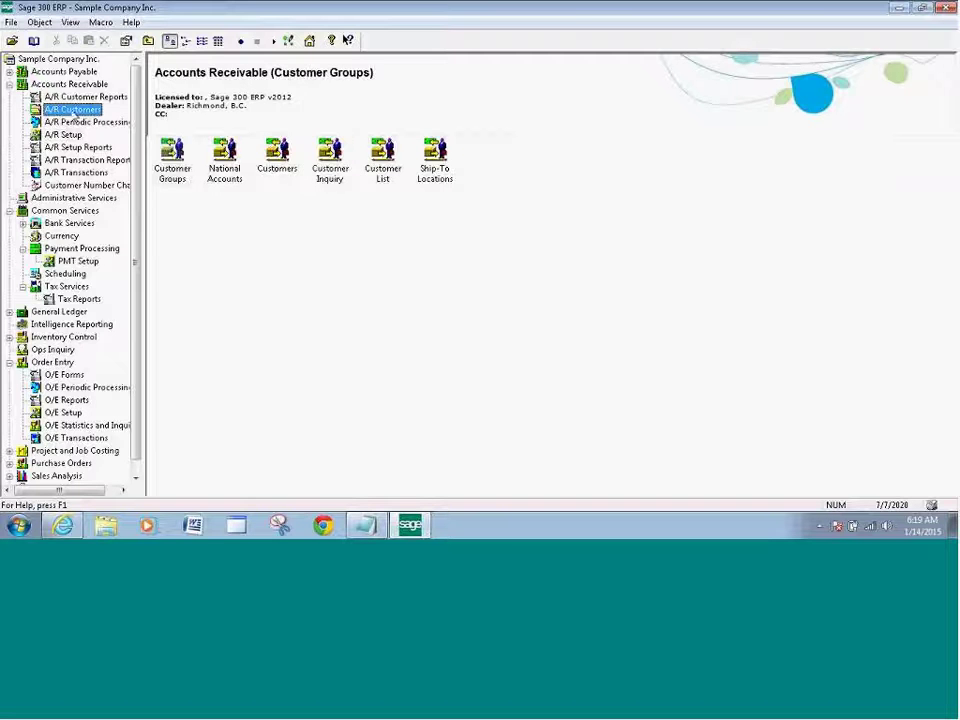
double_click(277, 152)
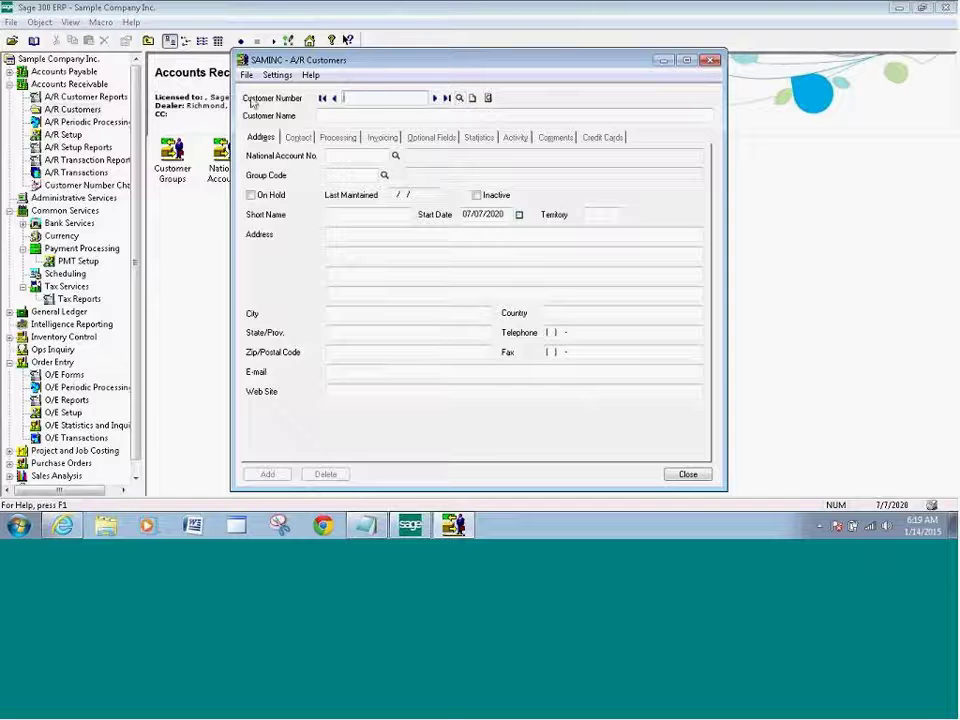
click(459, 98)
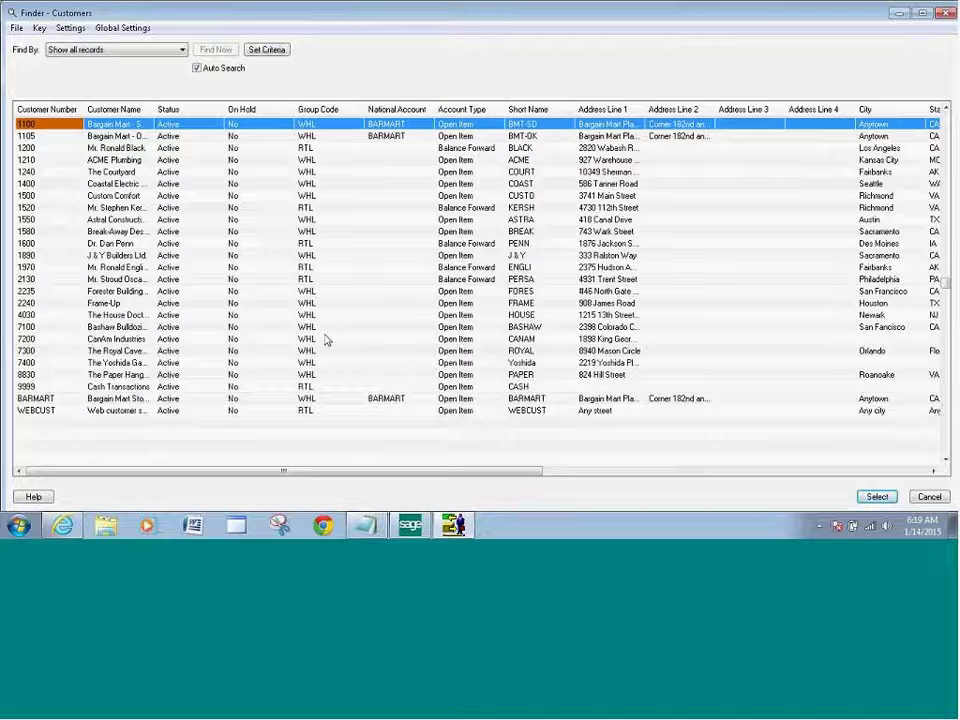
click(194, 127)
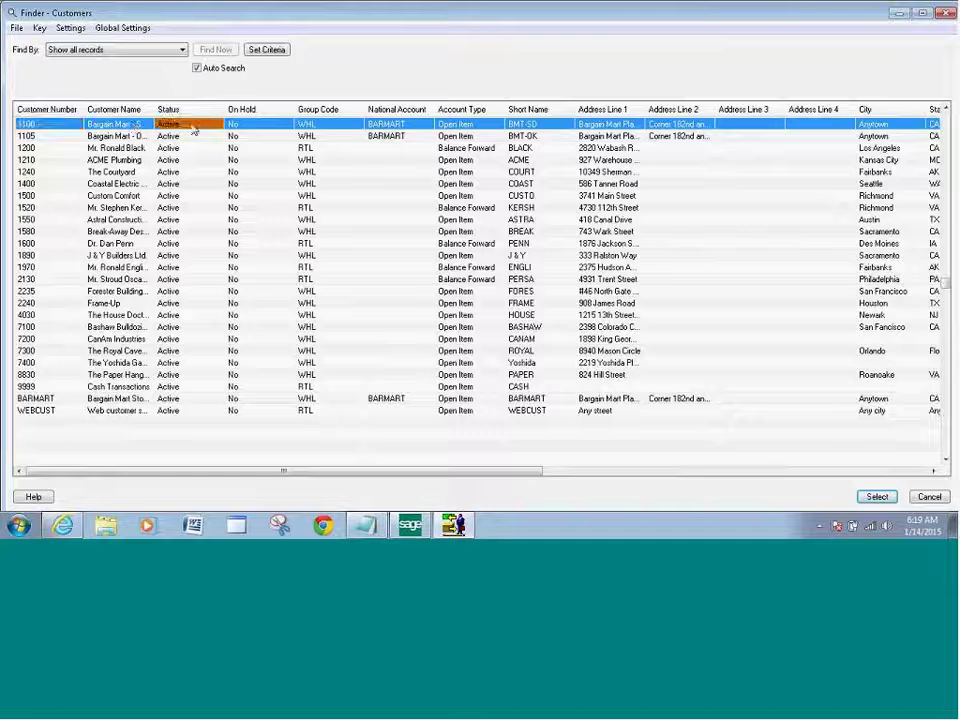
click(877, 497)
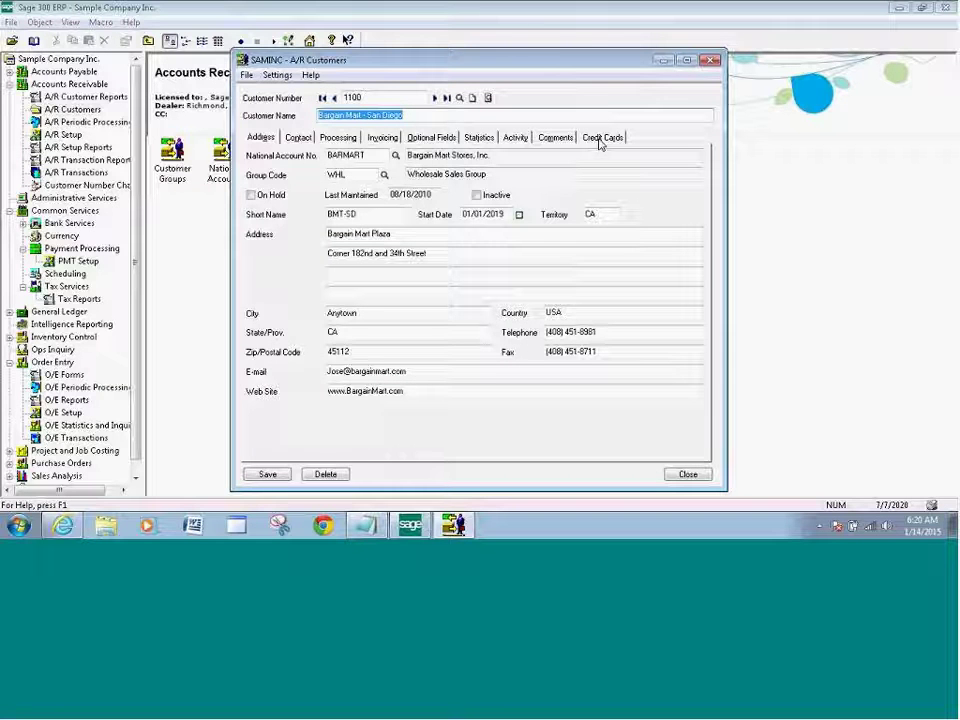
click(843, 144)
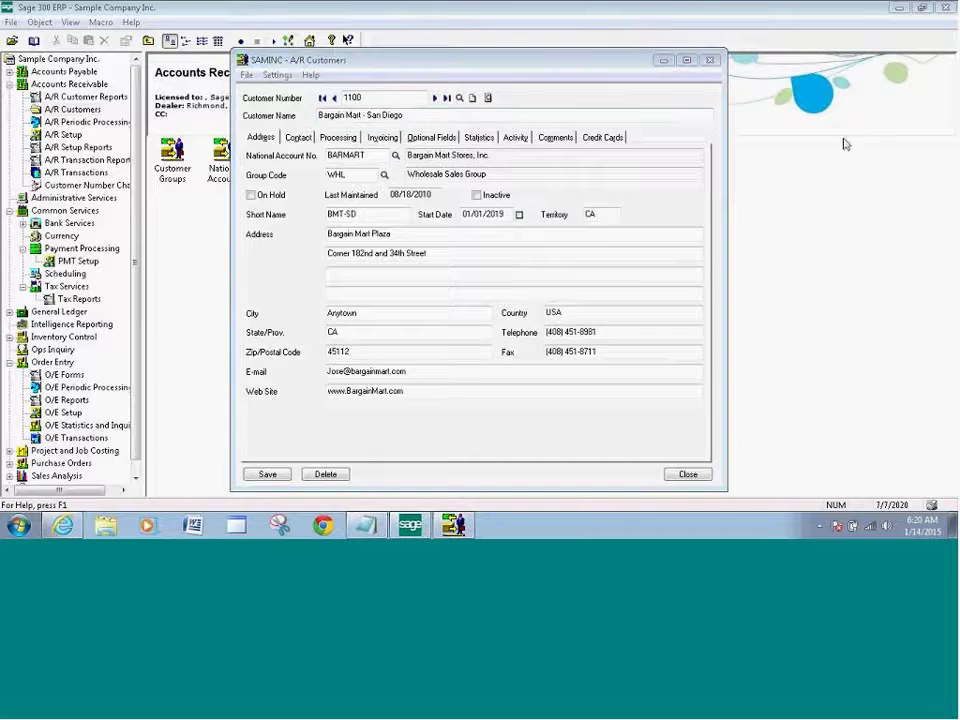
click(590, 140)
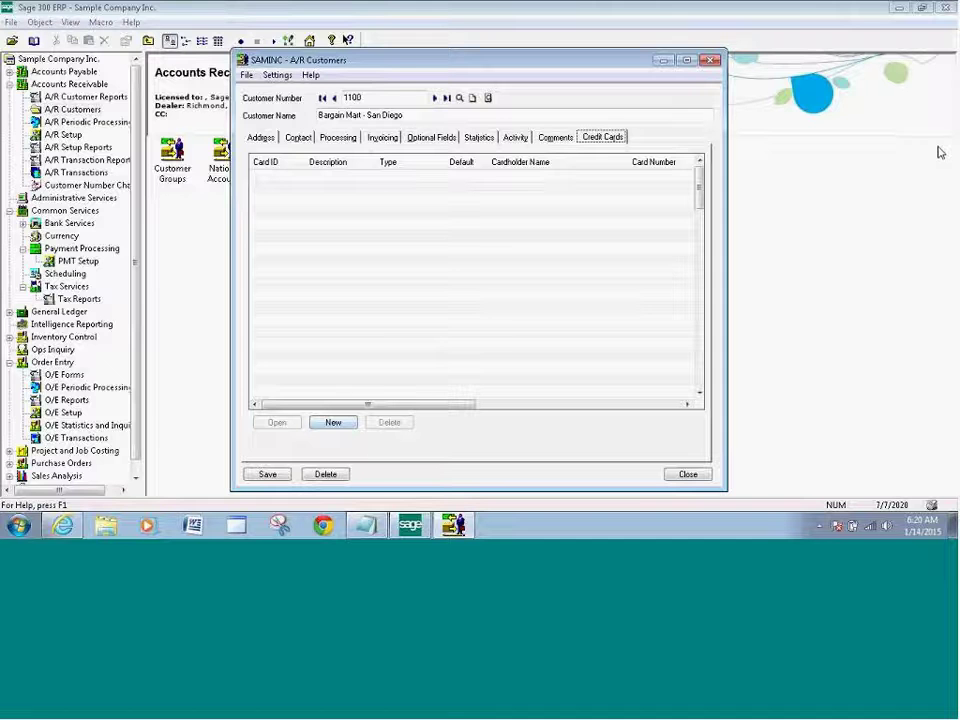
Add a new credit card with Card ID VISA for the customer.
click(334, 423)
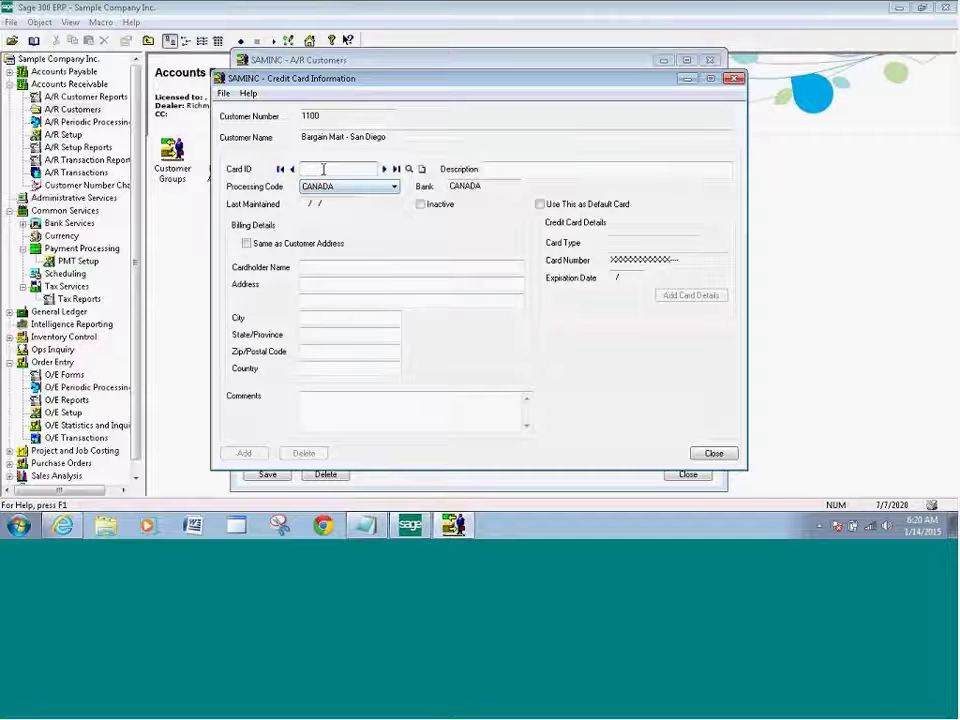
click(409, 171)
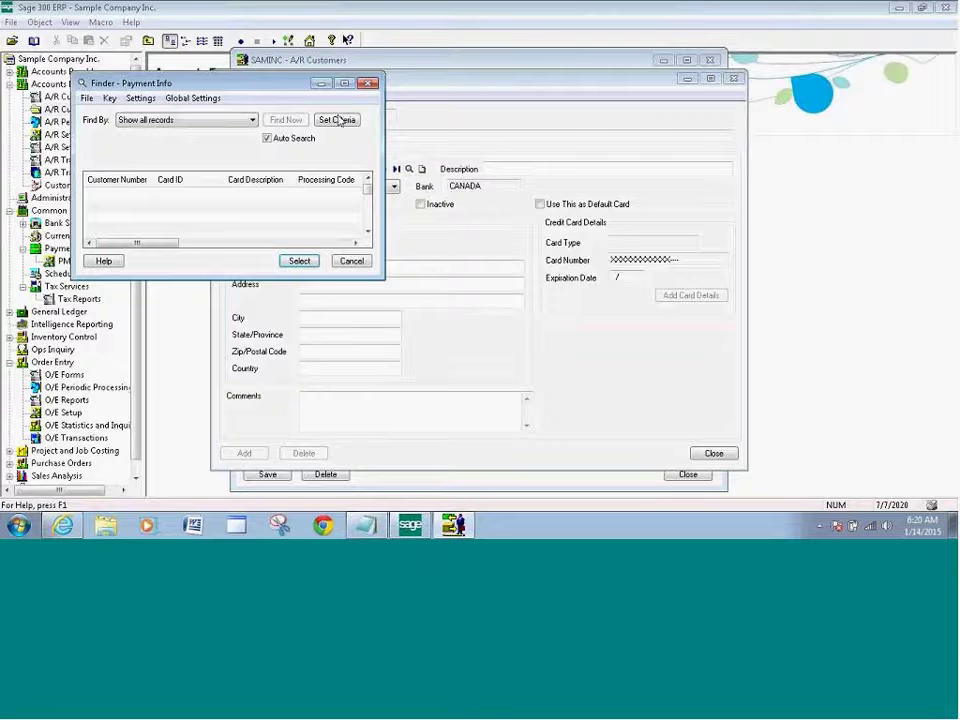
click(297, 264)
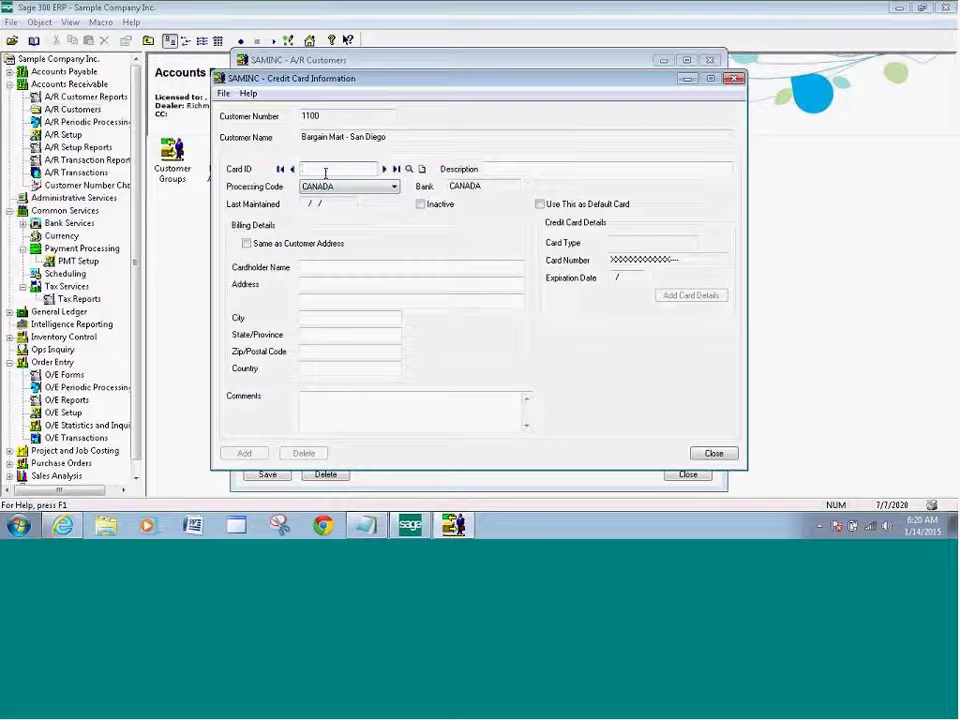
click(409, 171)
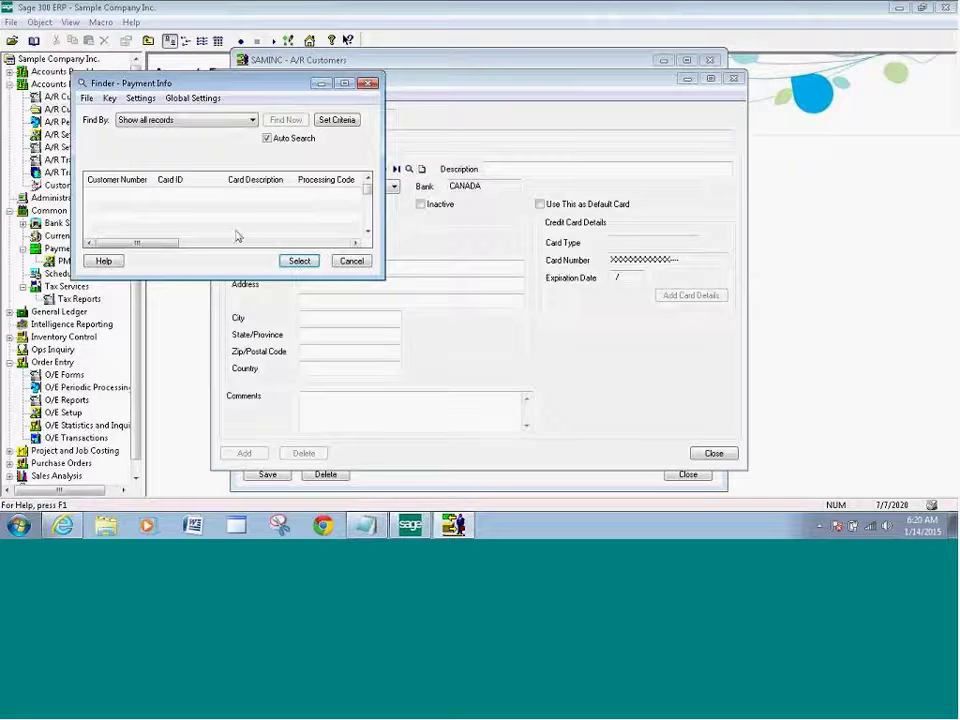
click(297, 262)
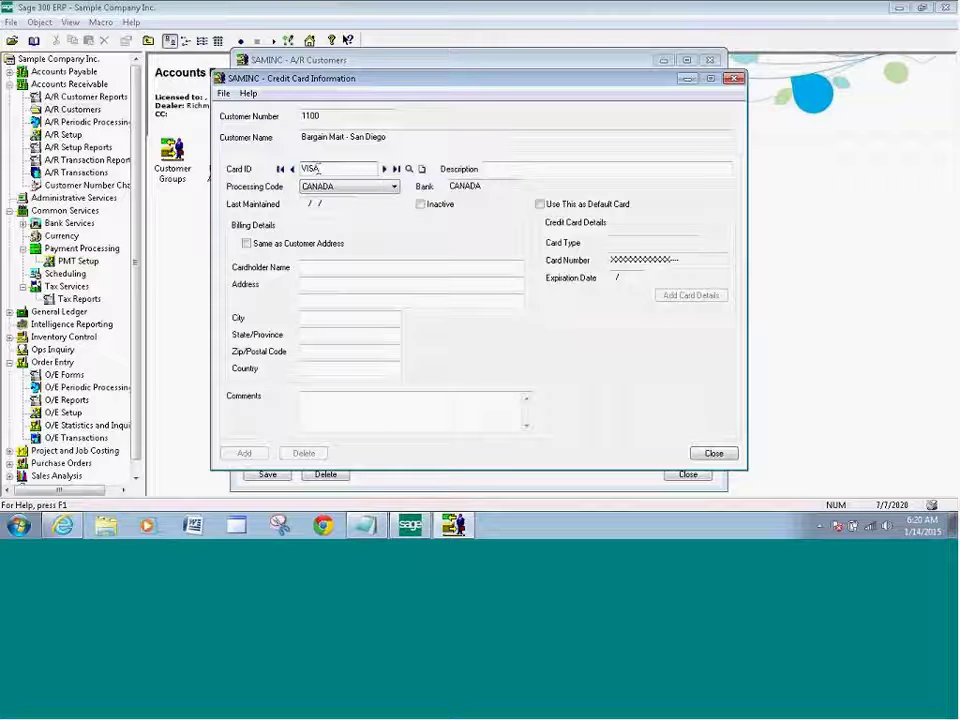
key(Tab)
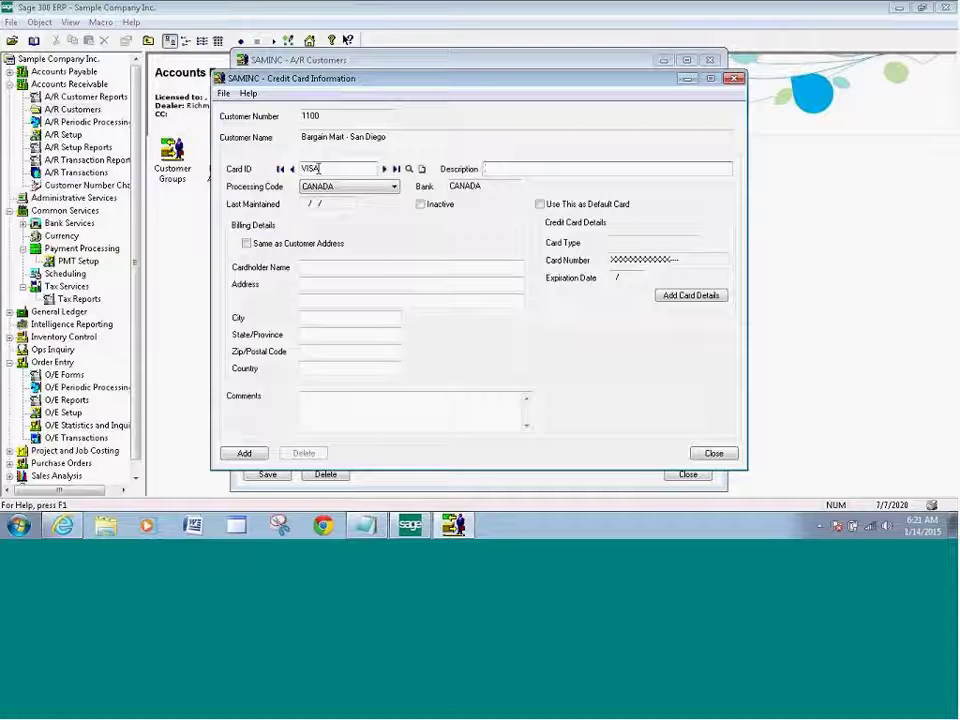
Enter 'Test Card' as the VISA card's description.
text(Test Card)
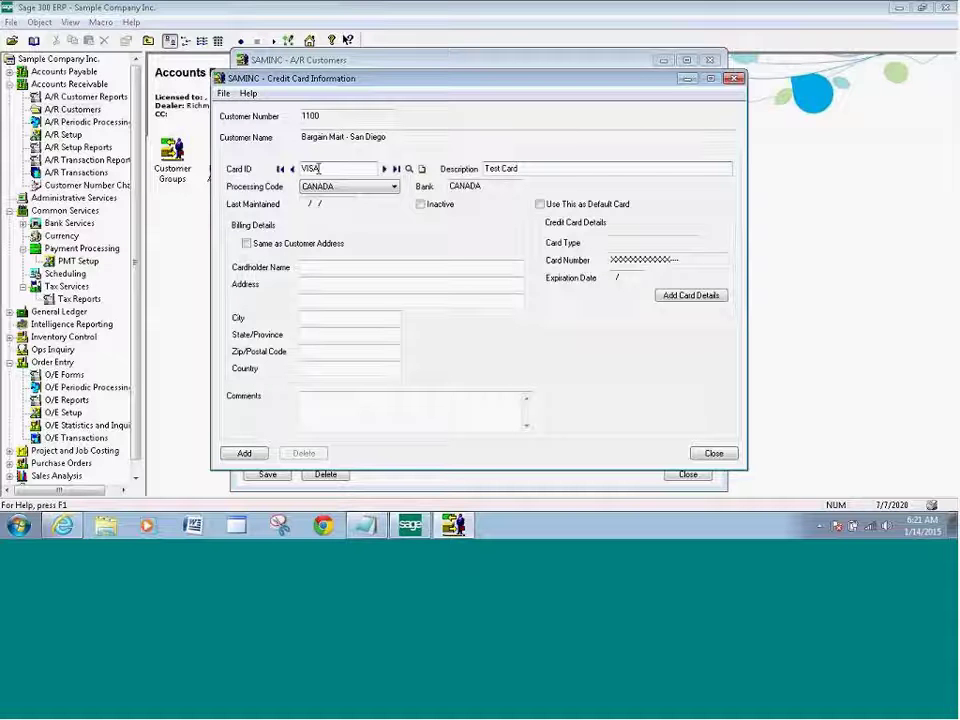
key(Tab)
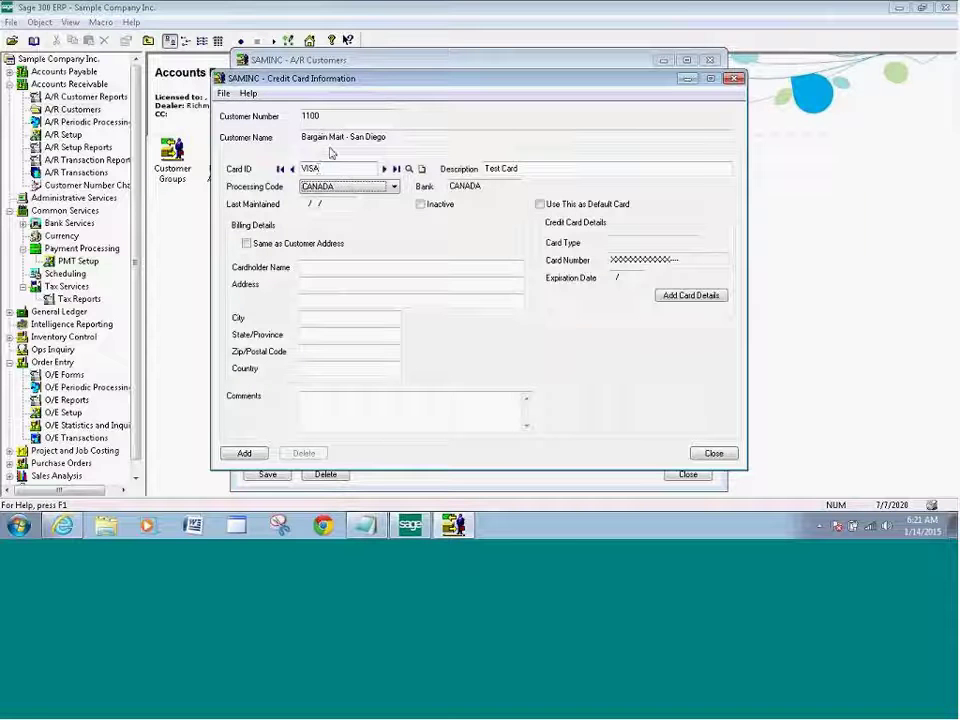
click(394, 189)
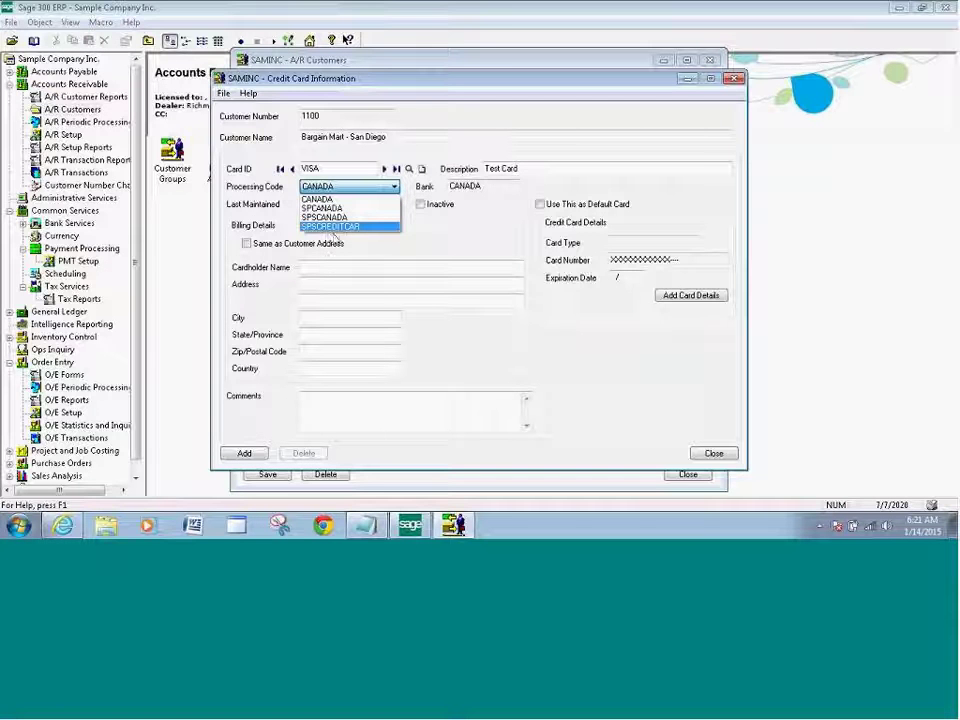
Choose SPSCREDITCAR, tick Same as Customer Address, and open the Sage Exchange Vault card form.
click(334, 228)
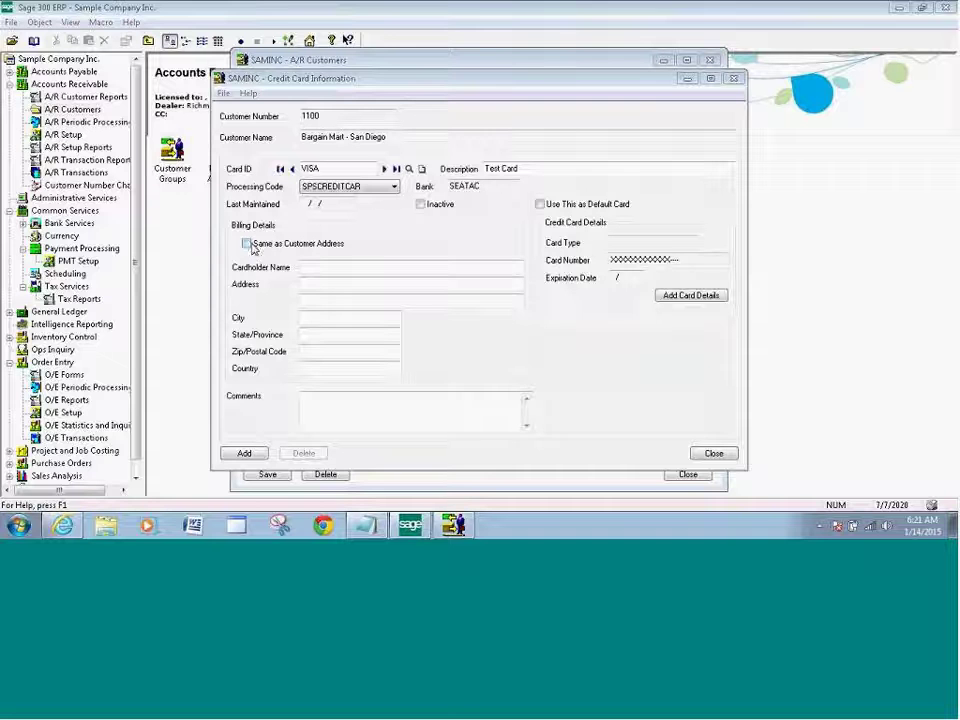
click(246, 244)
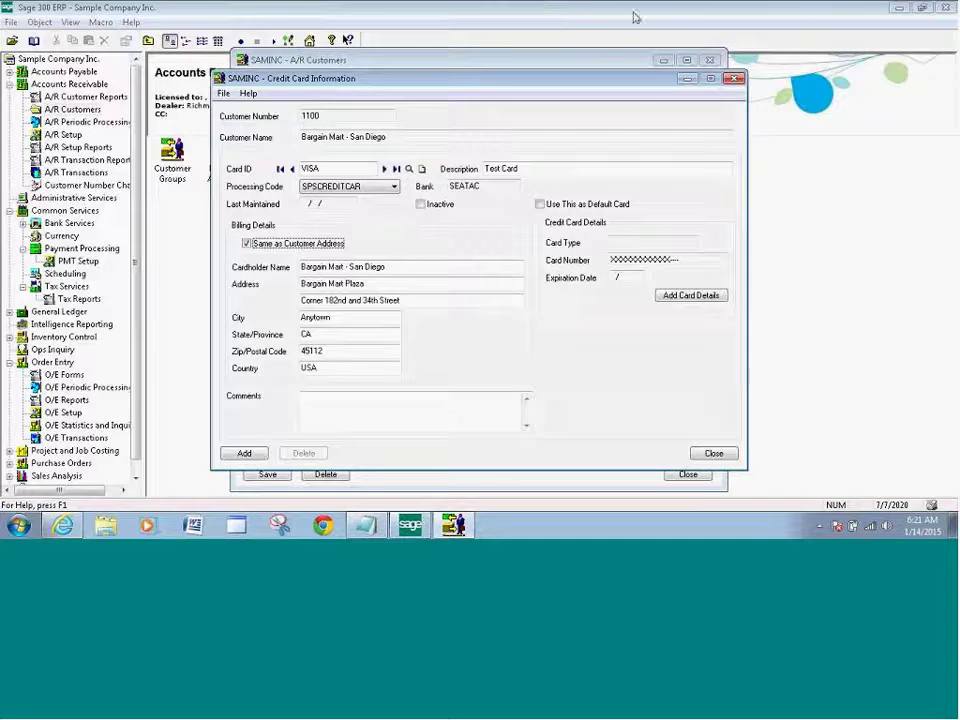
click(913, 184)
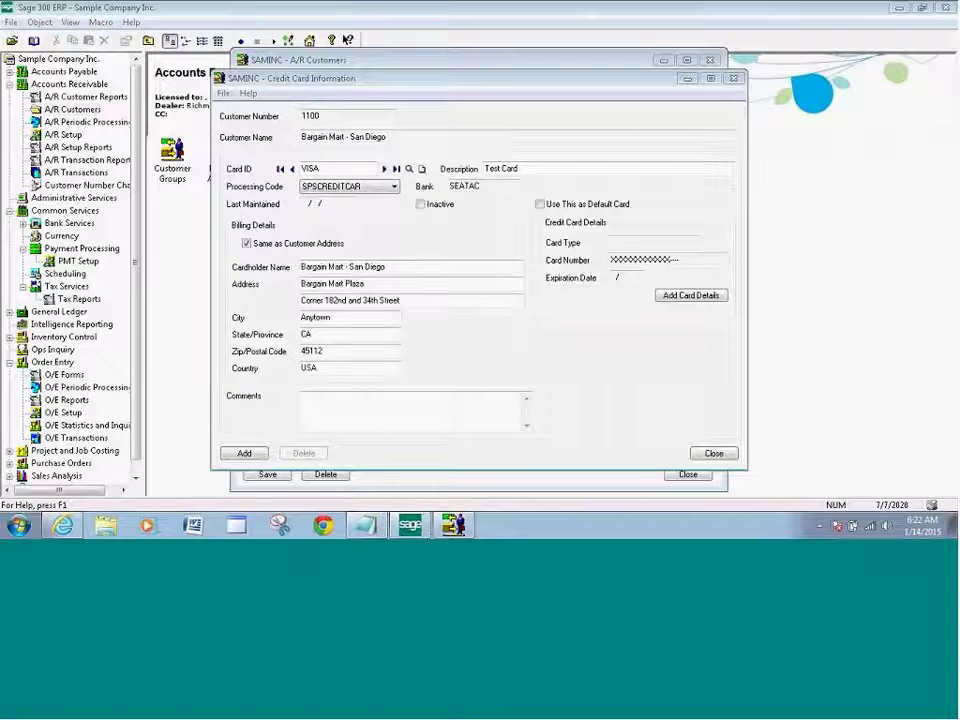
click(689, 296)
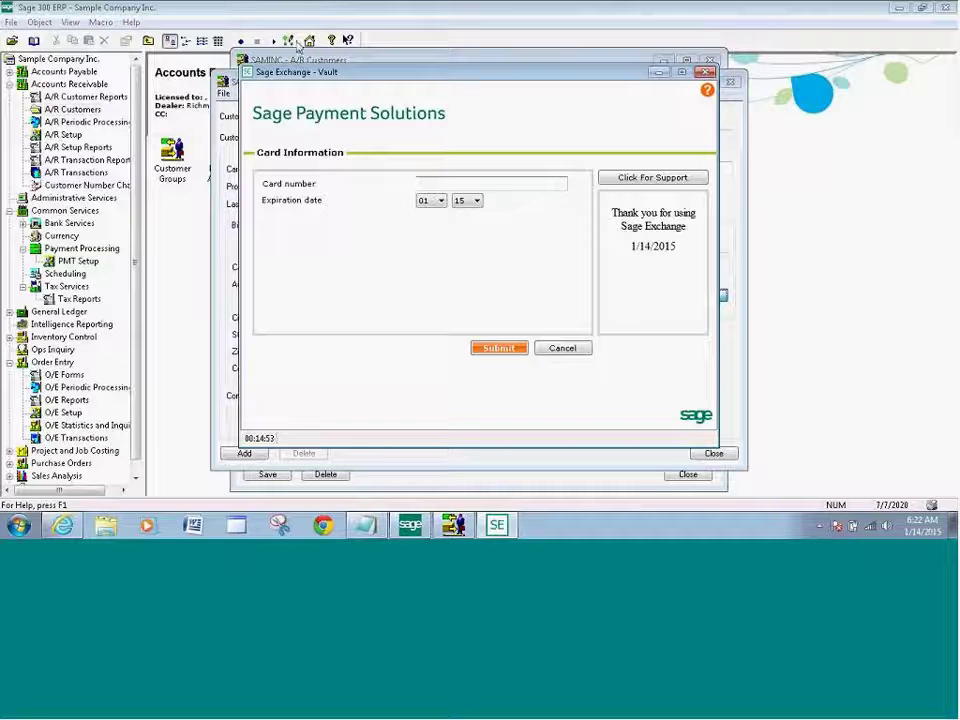
Enter the test card number with expiration year 16 and submit it to the vault.
click(421, 182)
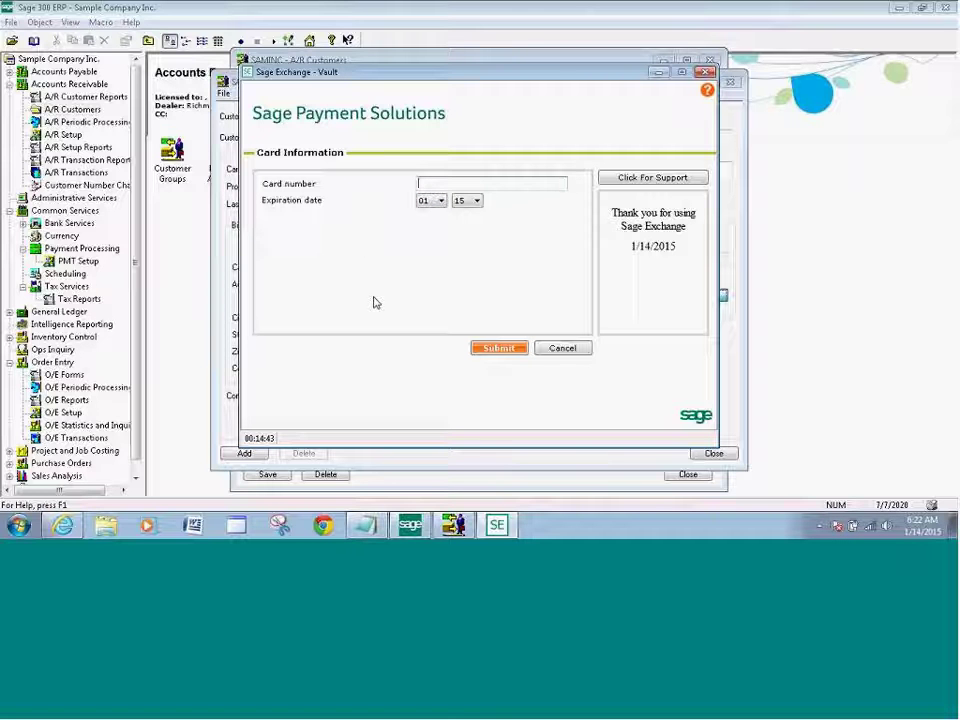
text(111111111111111)
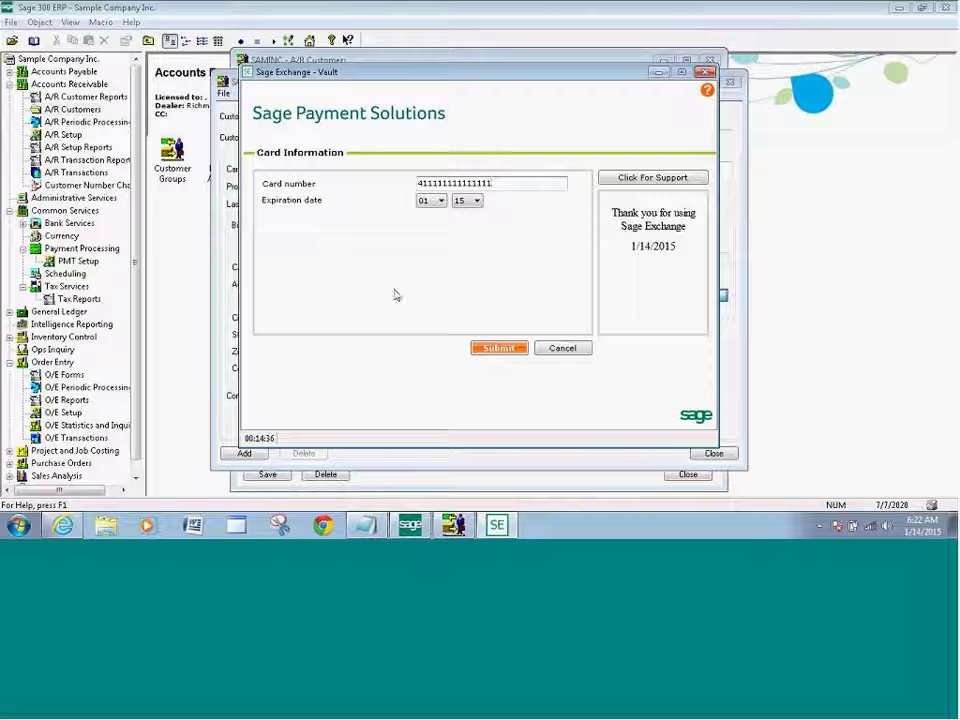
click(477, 201)
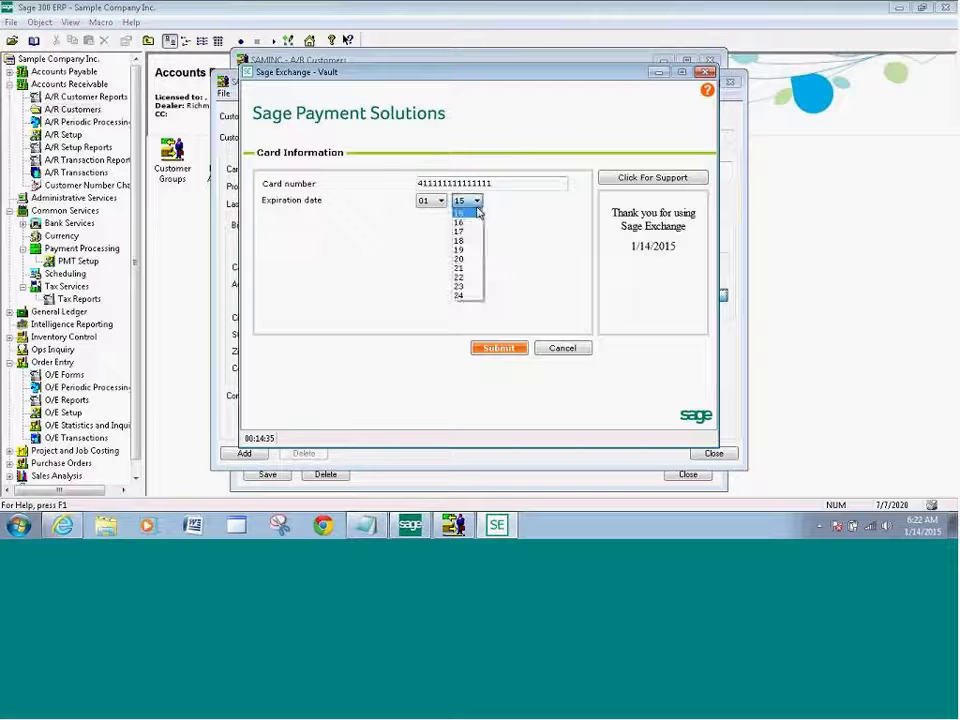
click(465, 219)
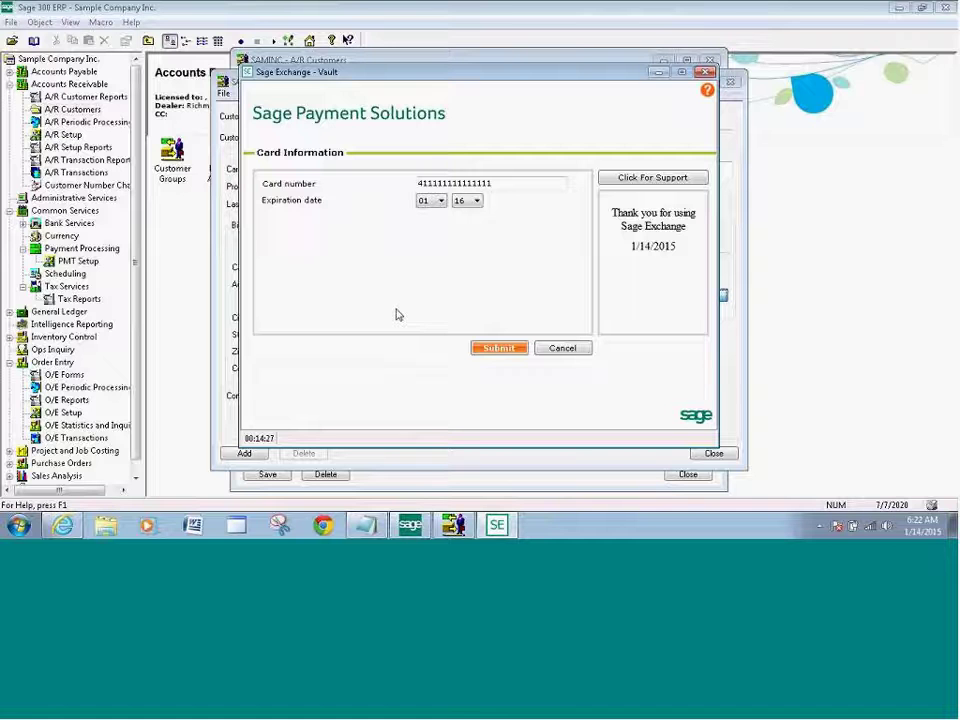
click(497, 349)
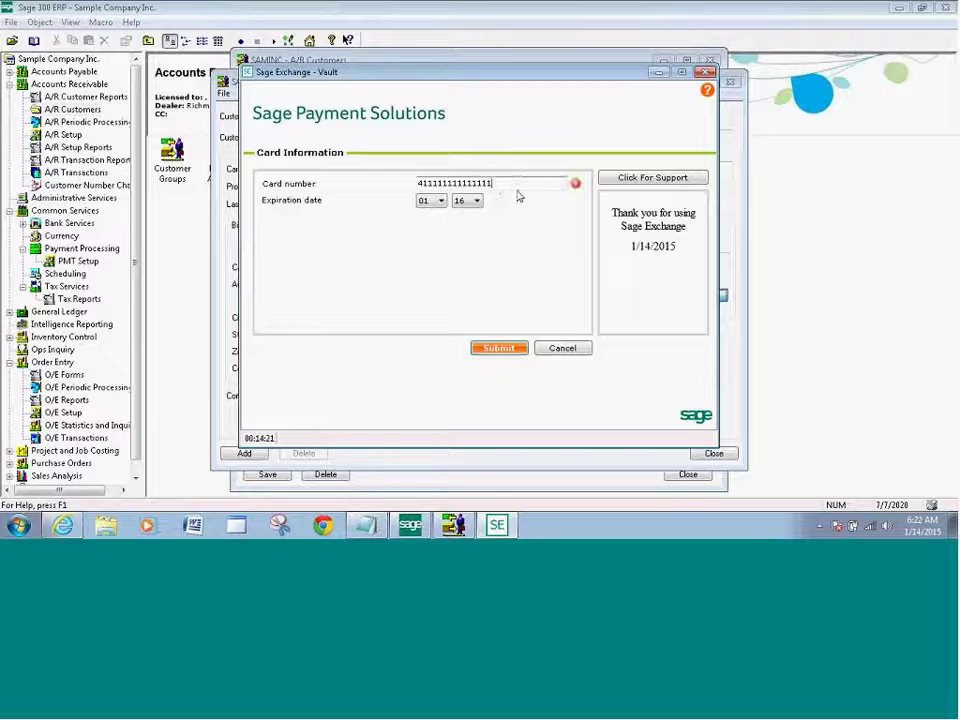
text(1)
click(500, 350)
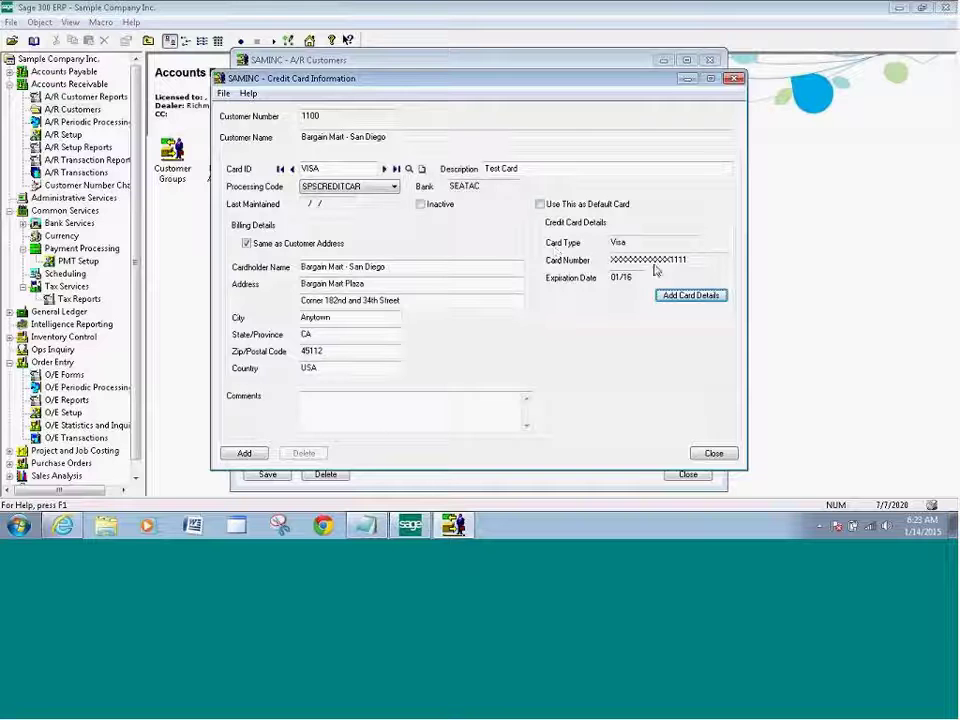
Add the VISA Test Card to customer 1100's record, save it, and close A/R Customers.
click(245, 454)
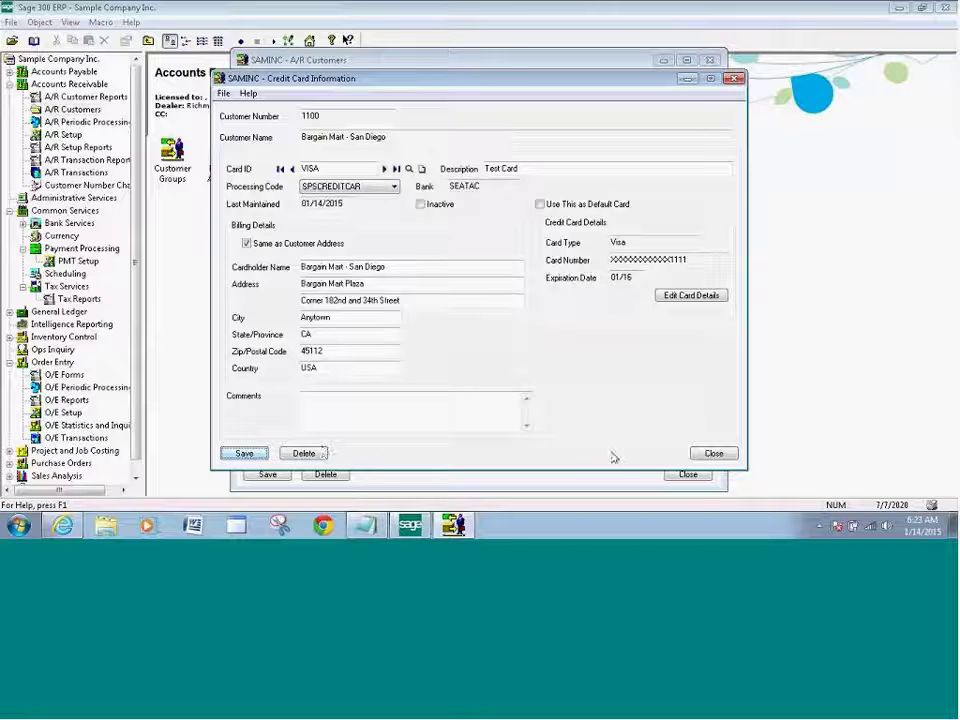
click(714, 455)
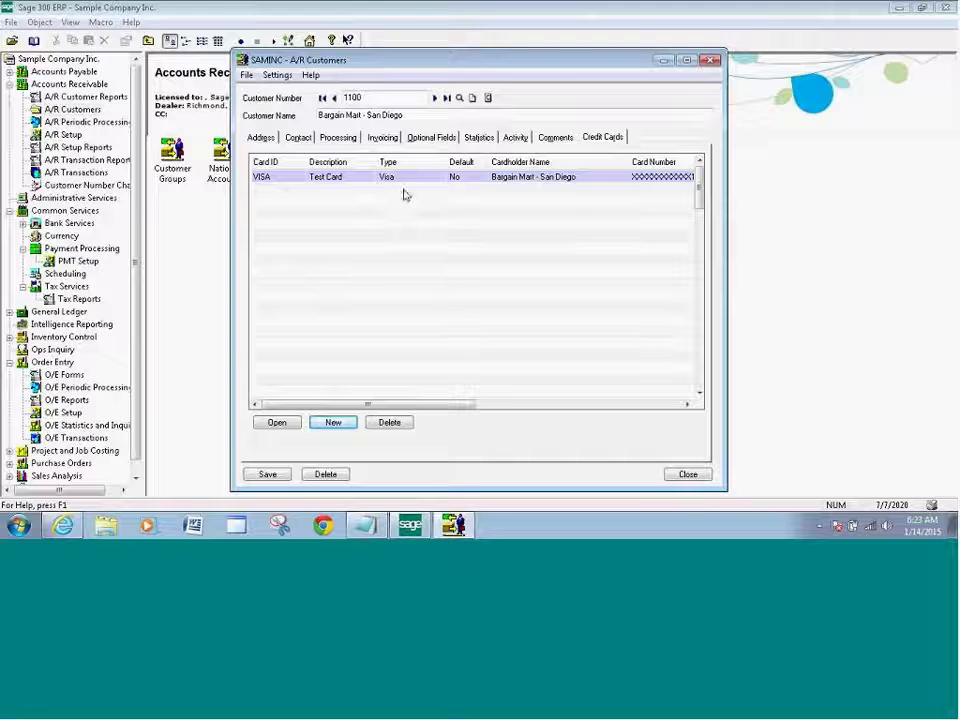
click(524, 177)
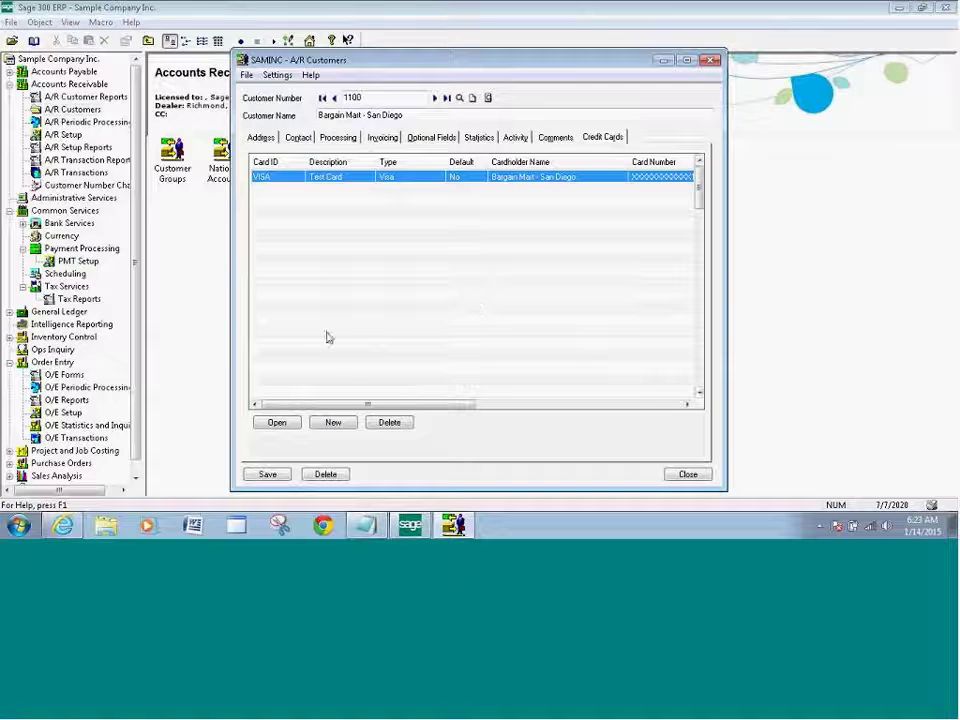
click(267, 476)
click(688, 476)
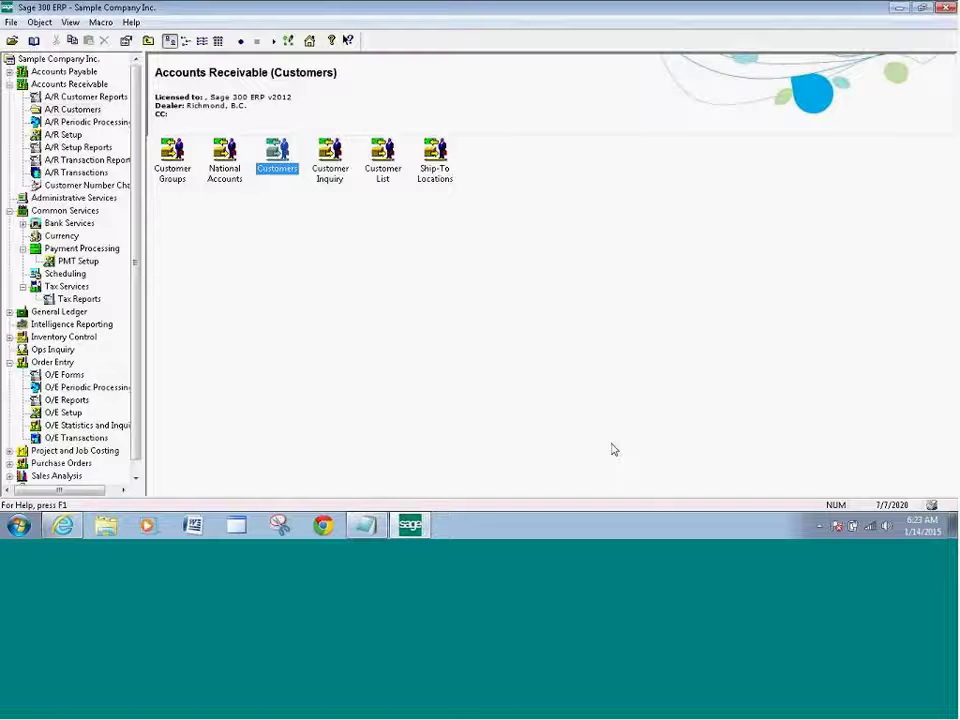
Launch O/E Order Entry from the O/E Transactions folder on a new order.
click(138, 226)
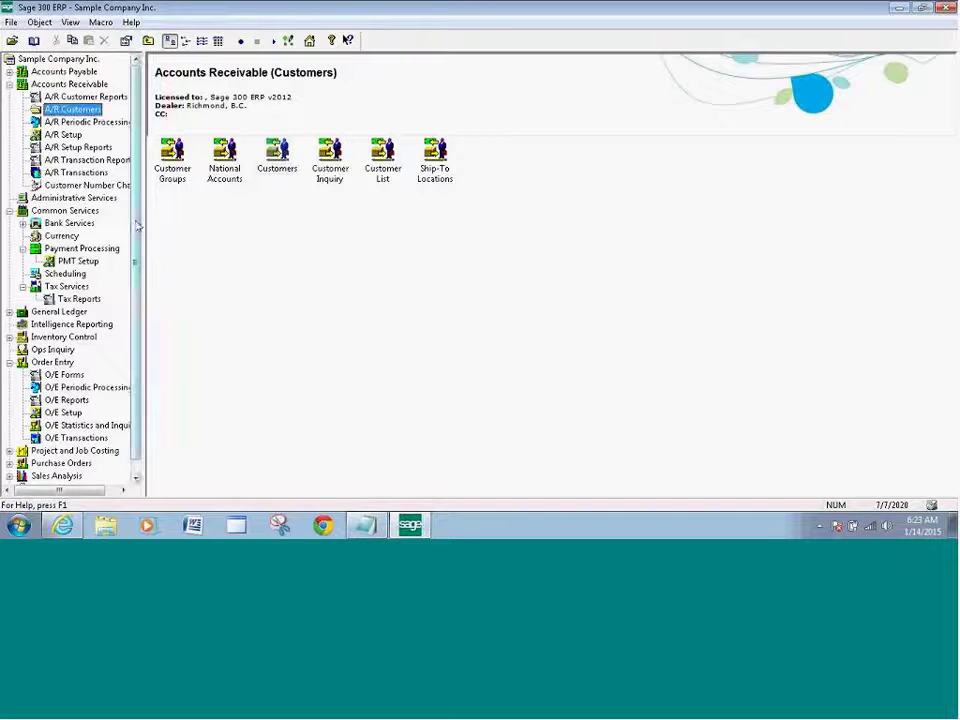
scroll(138, 226, down, 1)
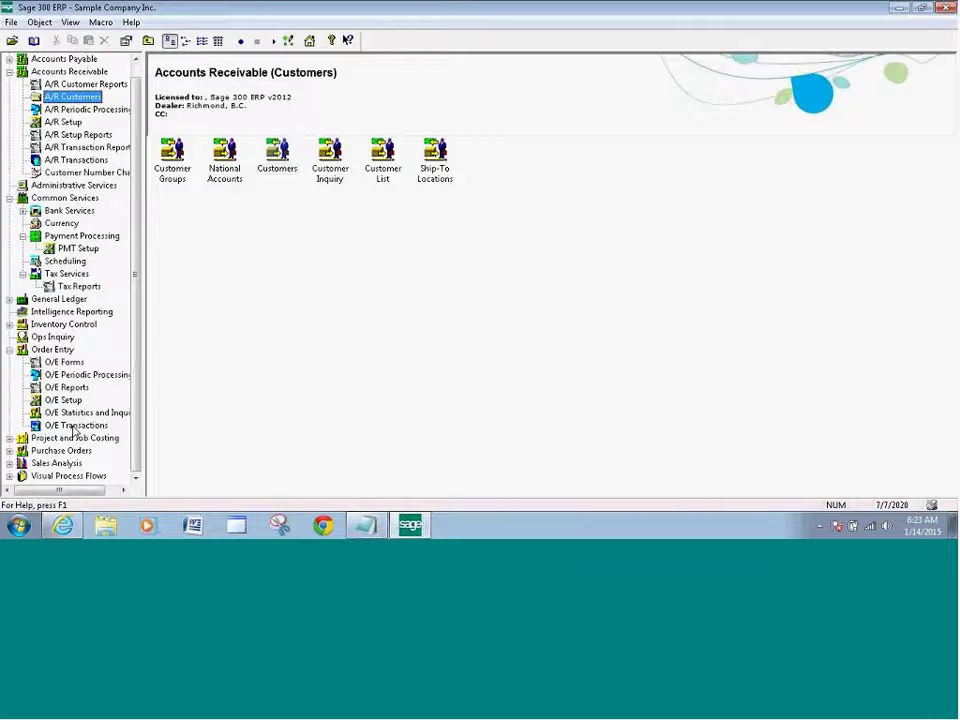
click(74, 427)
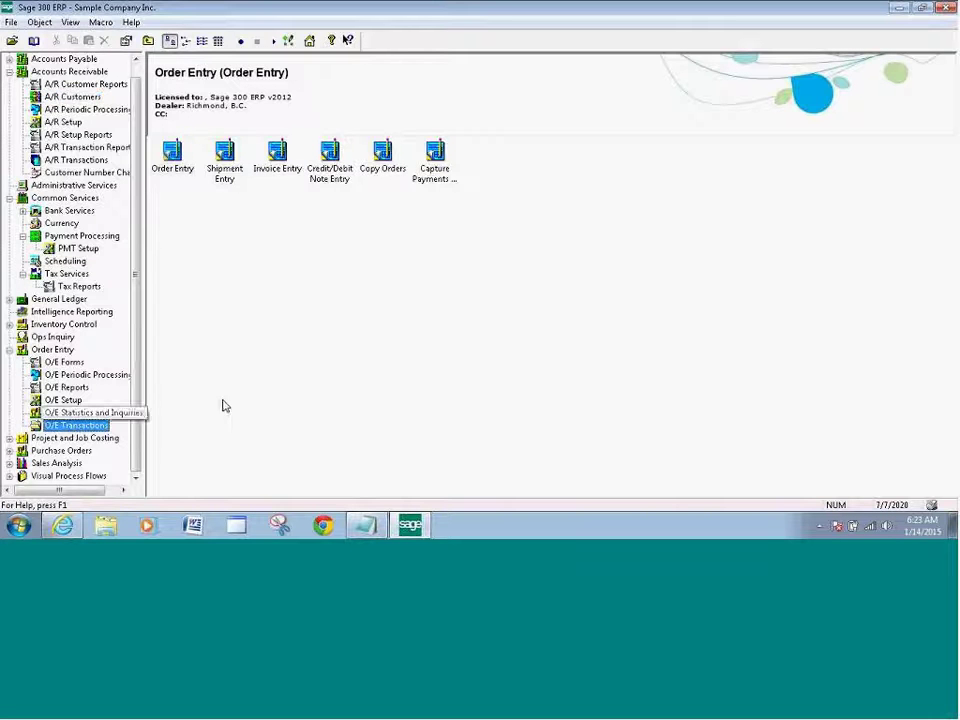
double_click(174, 168)
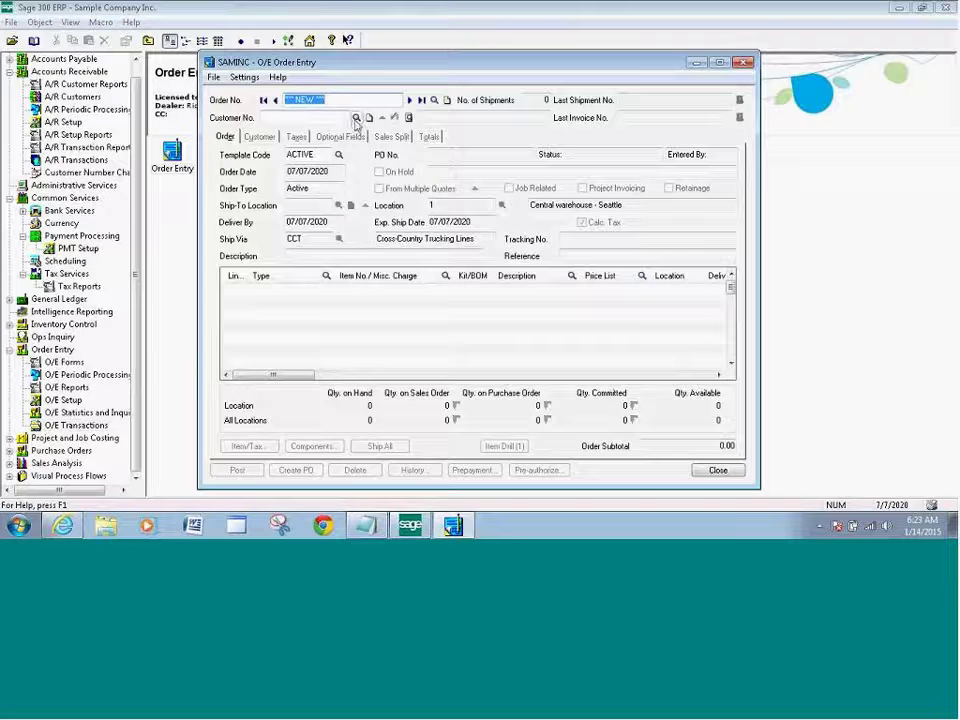
Choose customer 1100 for the new order.
click(263, 118)
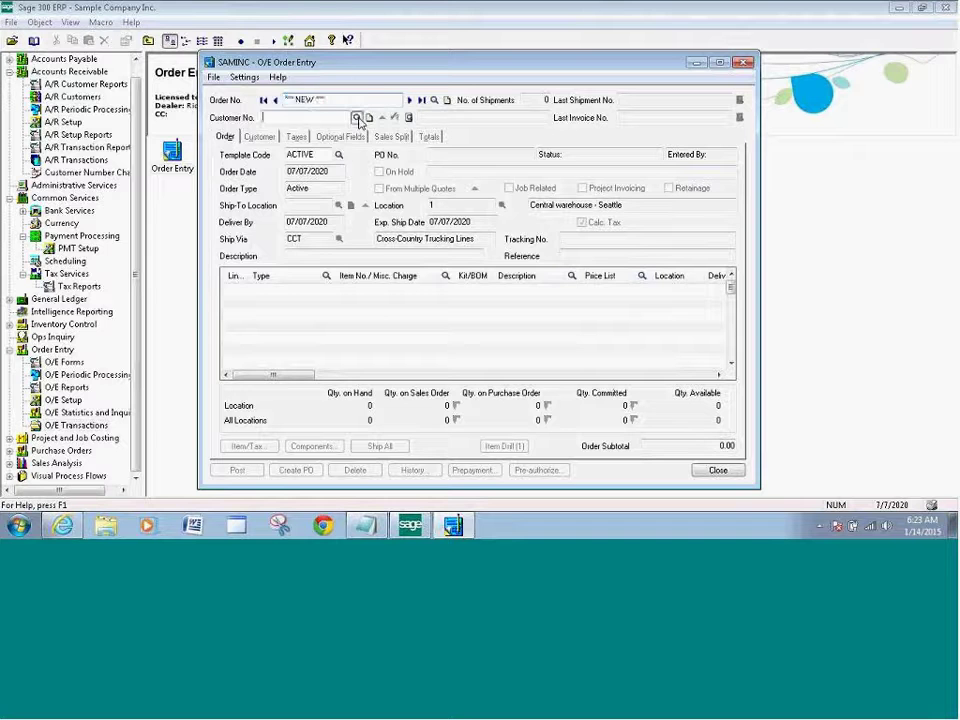
click(356, 118)
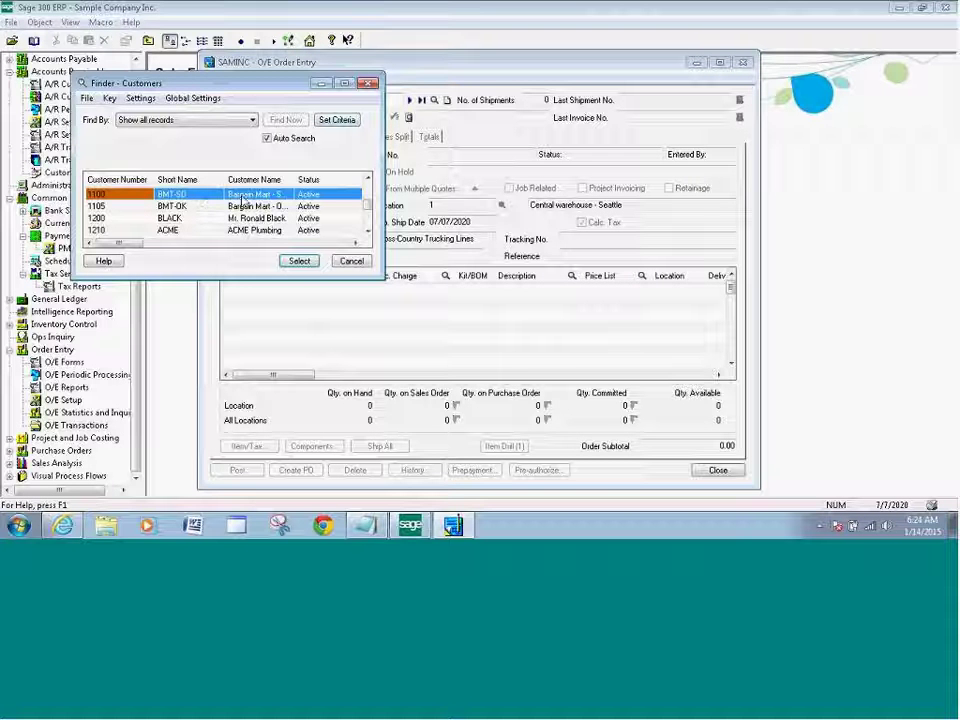
click(299, 261)
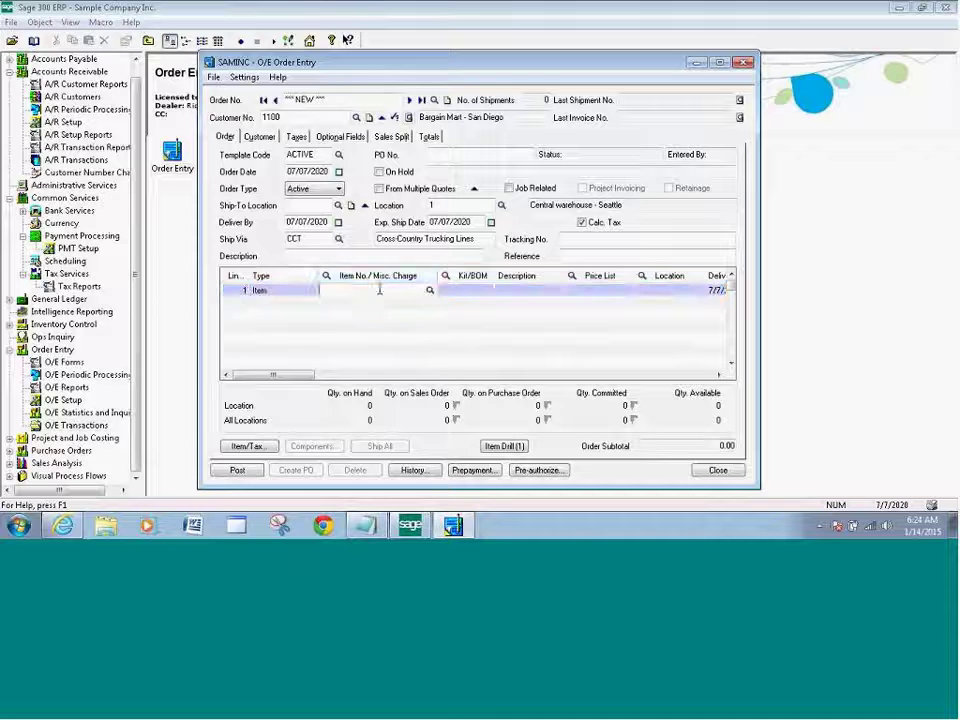
Add an order line for fluorescent item A1-103/0 with quantity ordered 1.
click(430, 292)
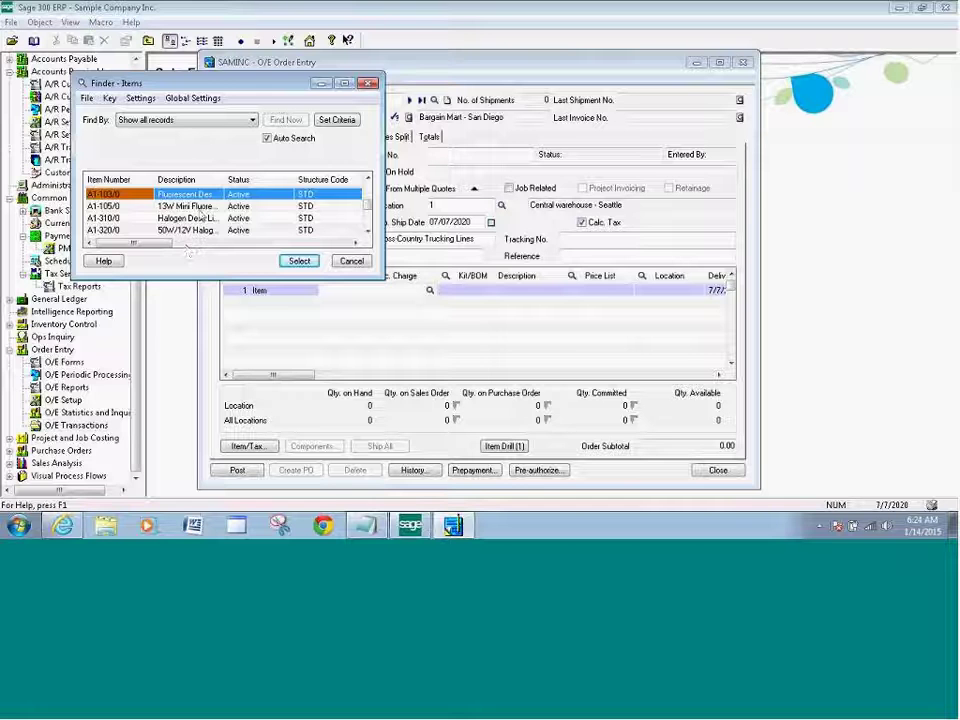
click(299, 260)
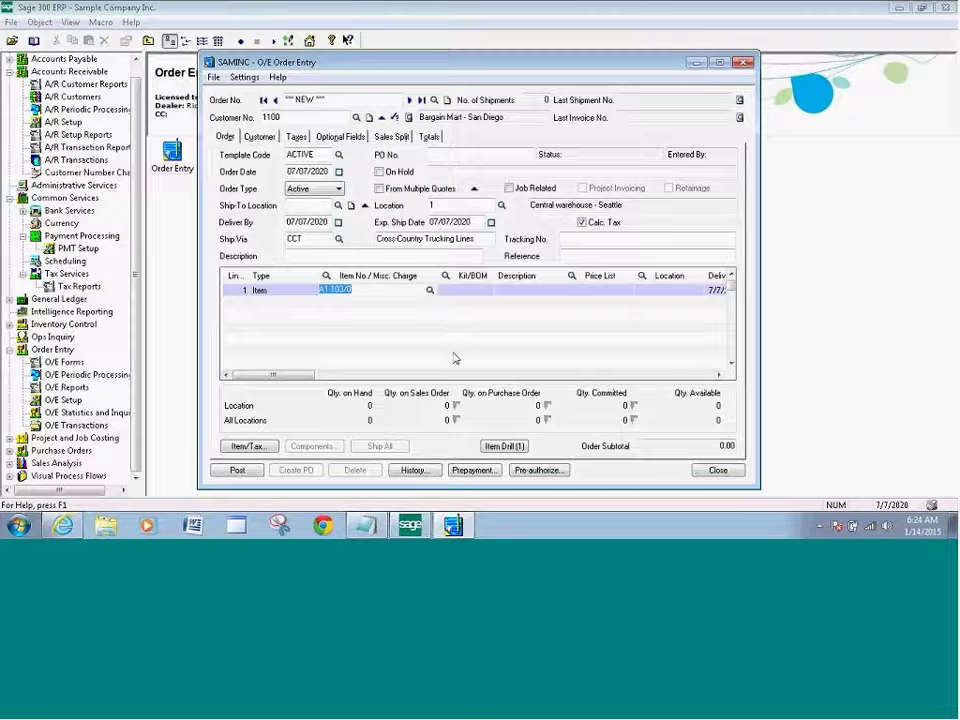
key(Tab)
key(Tab)
key(Tab)
key(Tab)
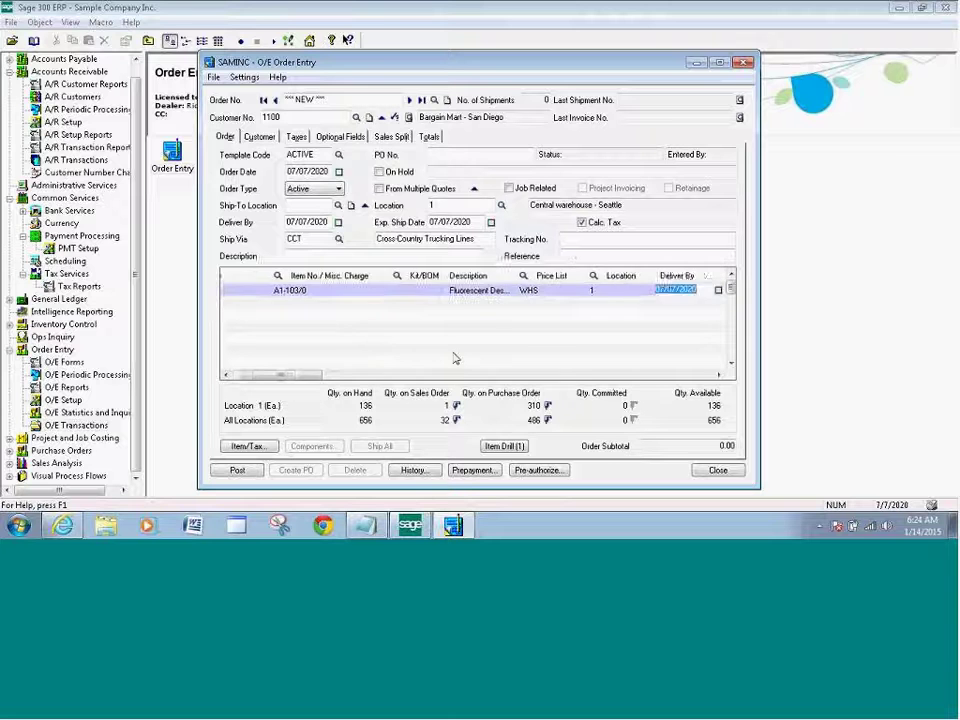
key(Tab)
key(Tab)
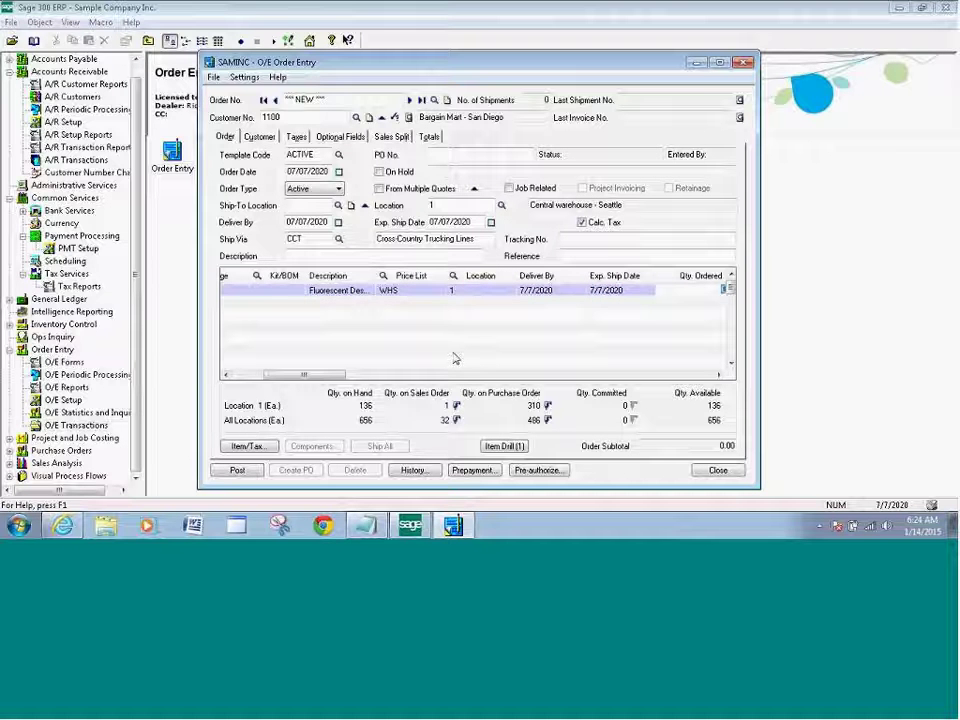
text(1)
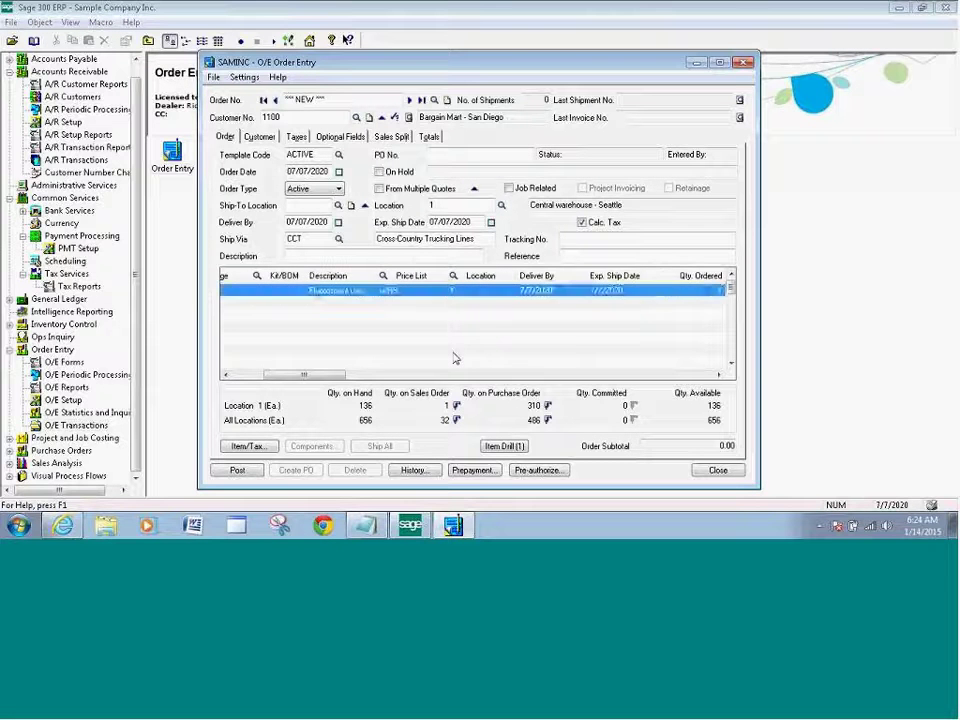
key(Tab)
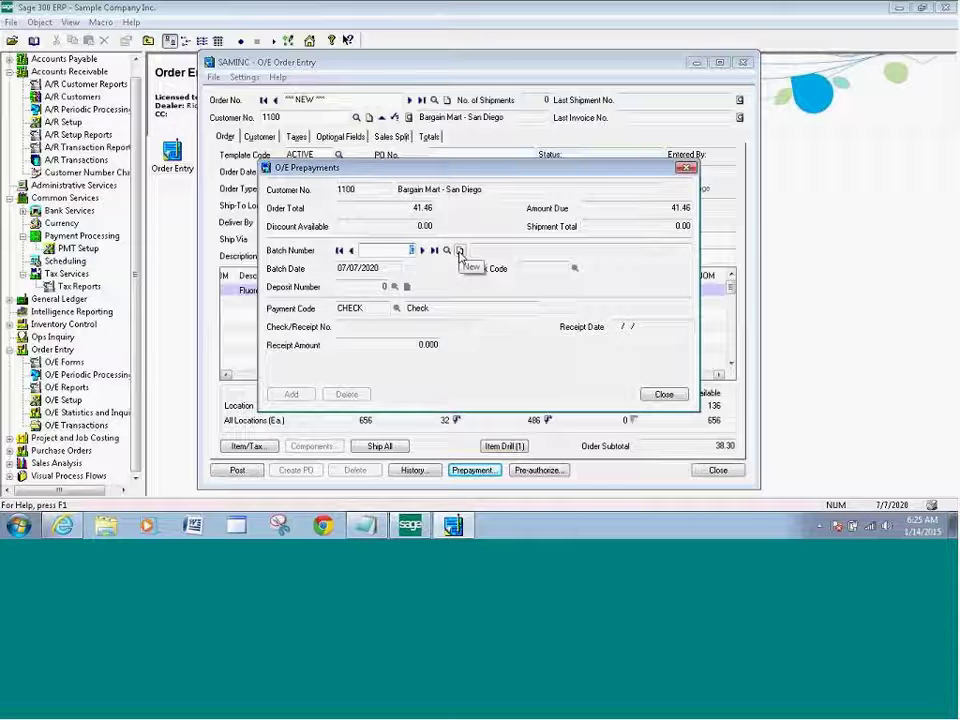
Create a new prepayment batch named 'Test Batch' with bank code SEATAC.
click(459, 251)
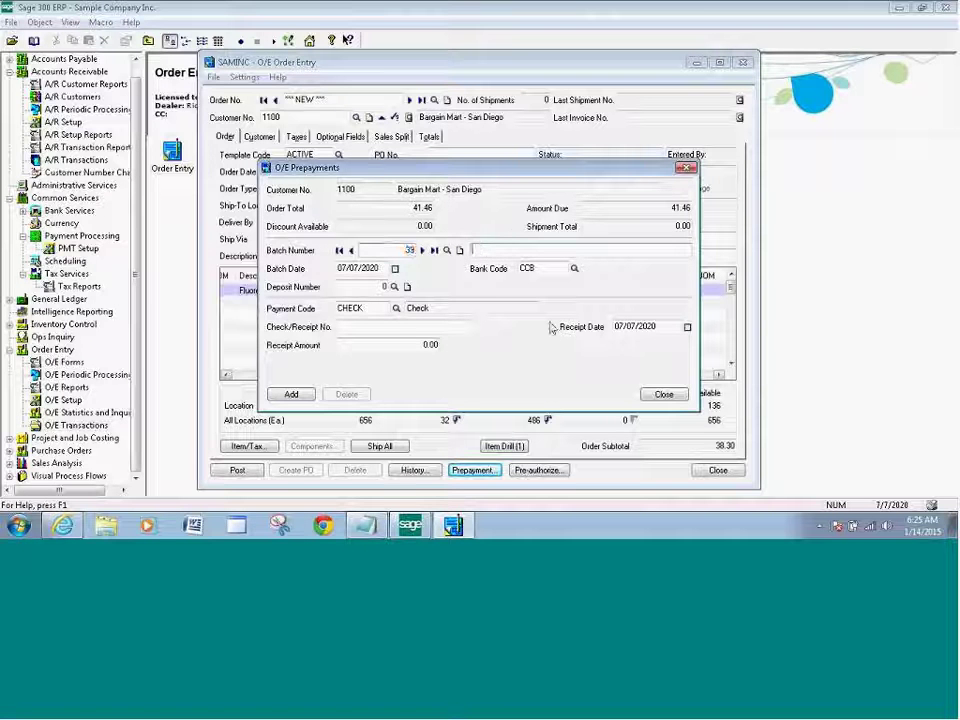
text(Tes)
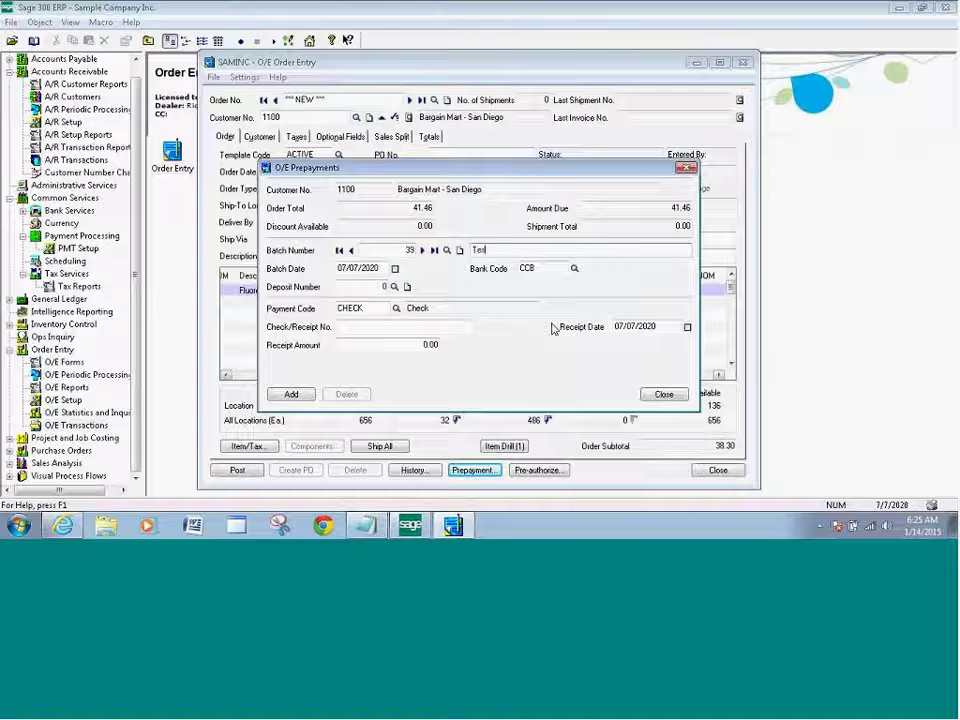
text(t Batch)
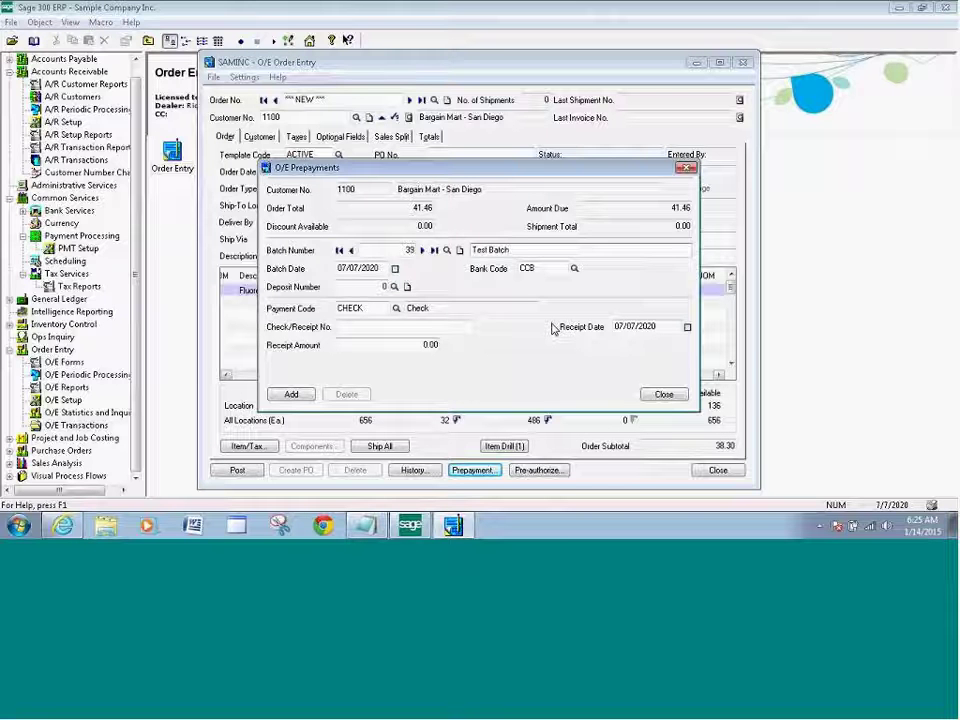
click(575, 270)
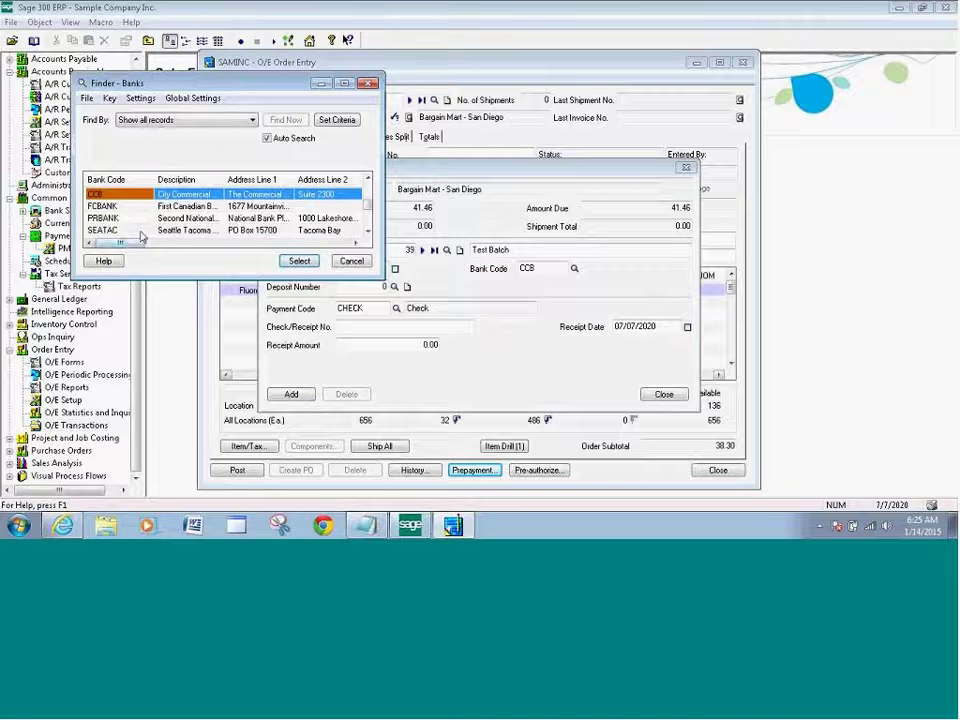
click(135, 231)
click(299, 261)
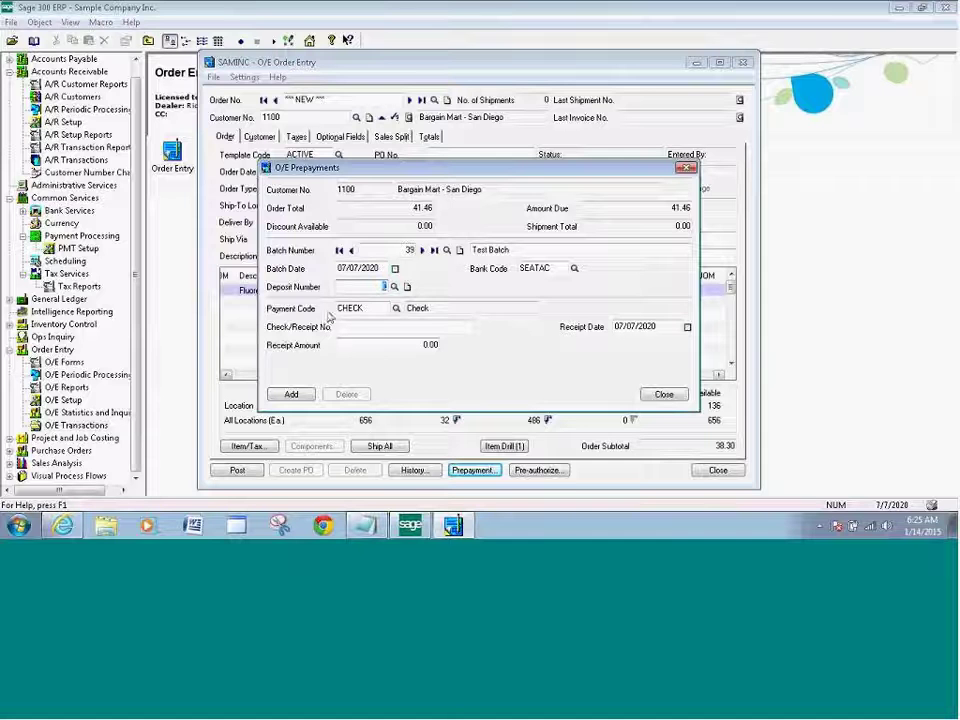
Add a 41.46 receipt to the batch with payment code VISA.
click(396, 309)
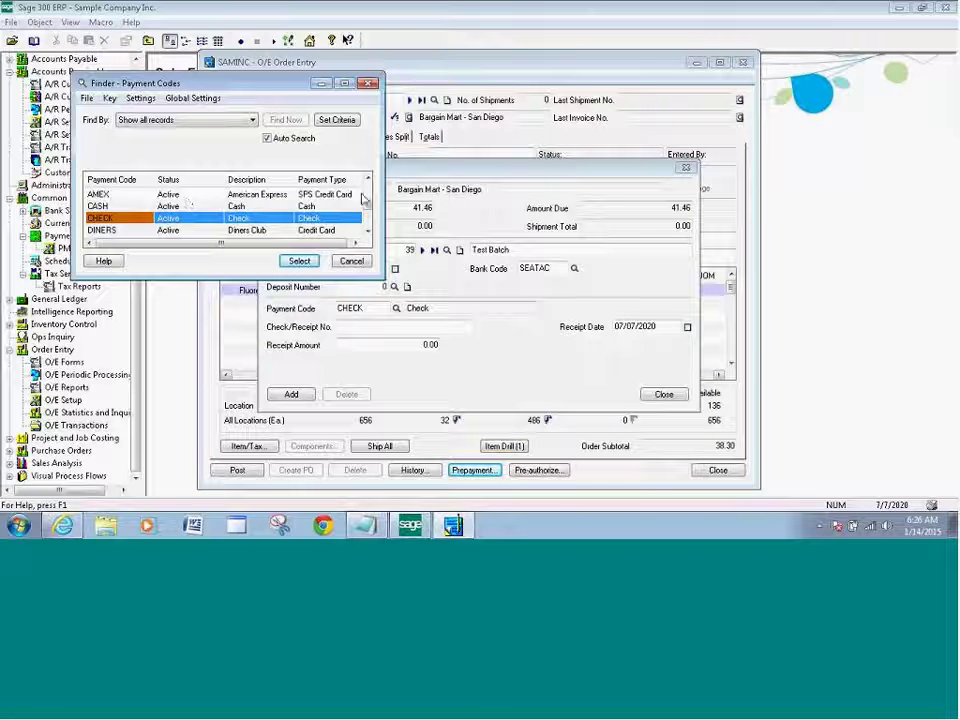
scroll(363, 200, down, 3)
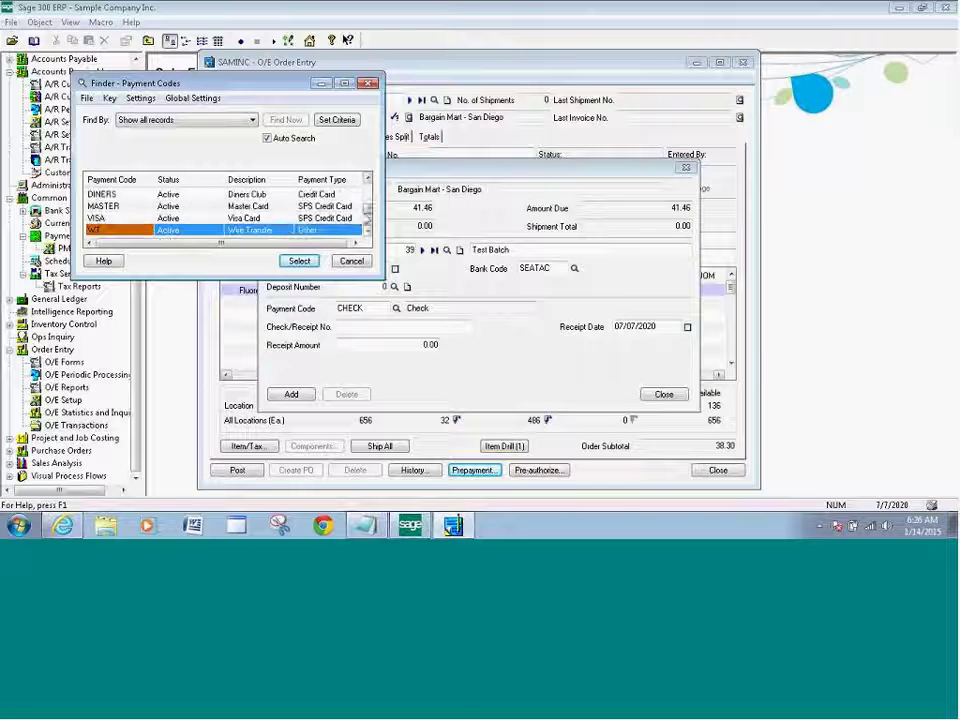
click(145, 218)
click(288, 261)
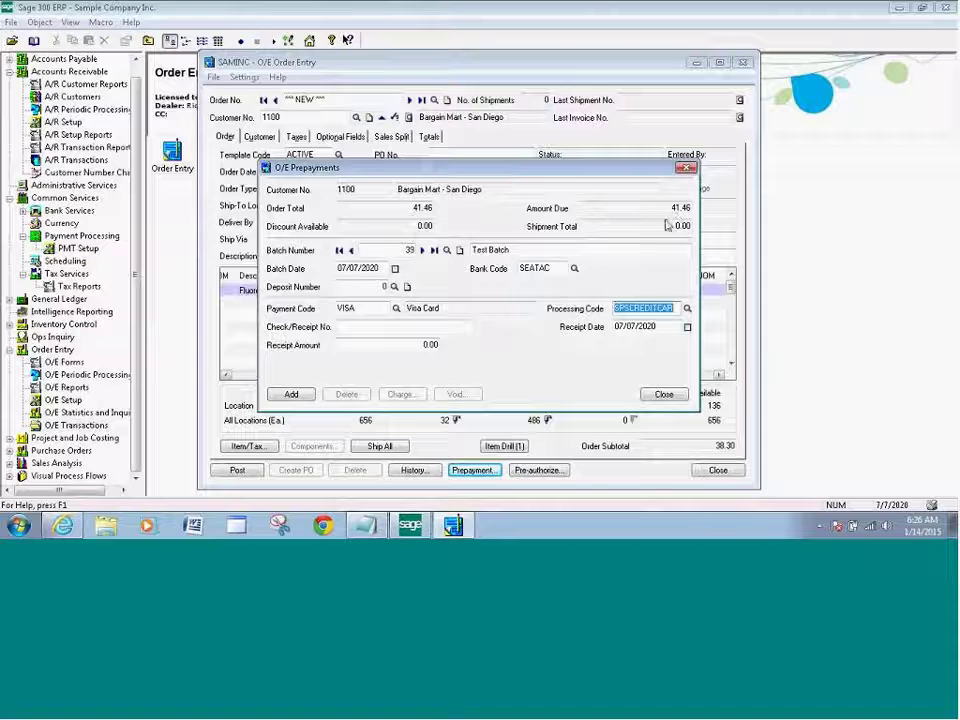
click(433, 344)
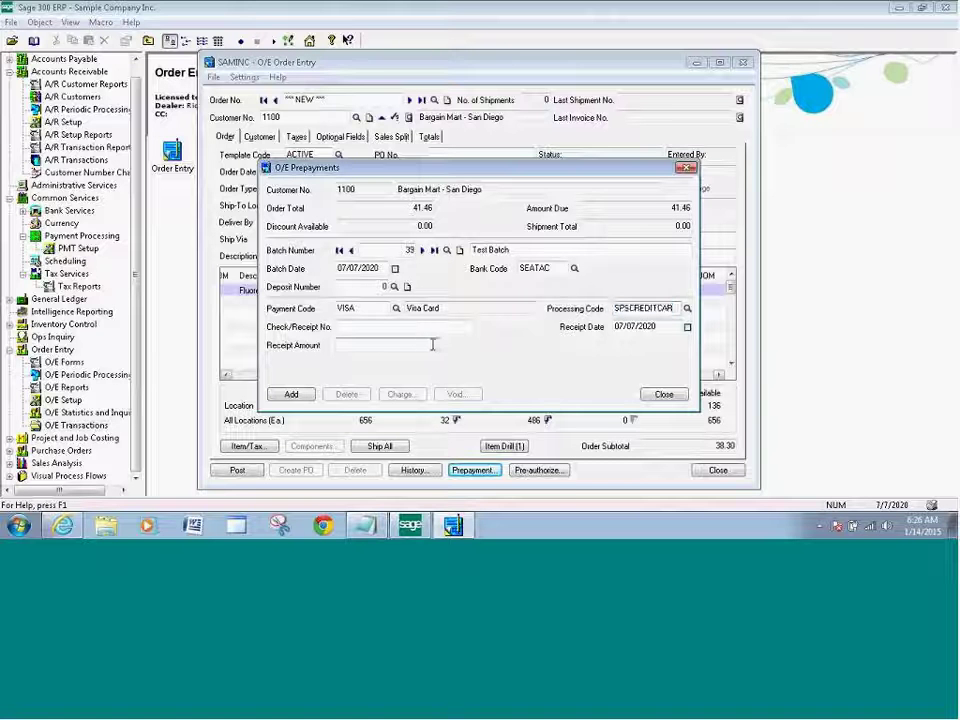
text(41.46)
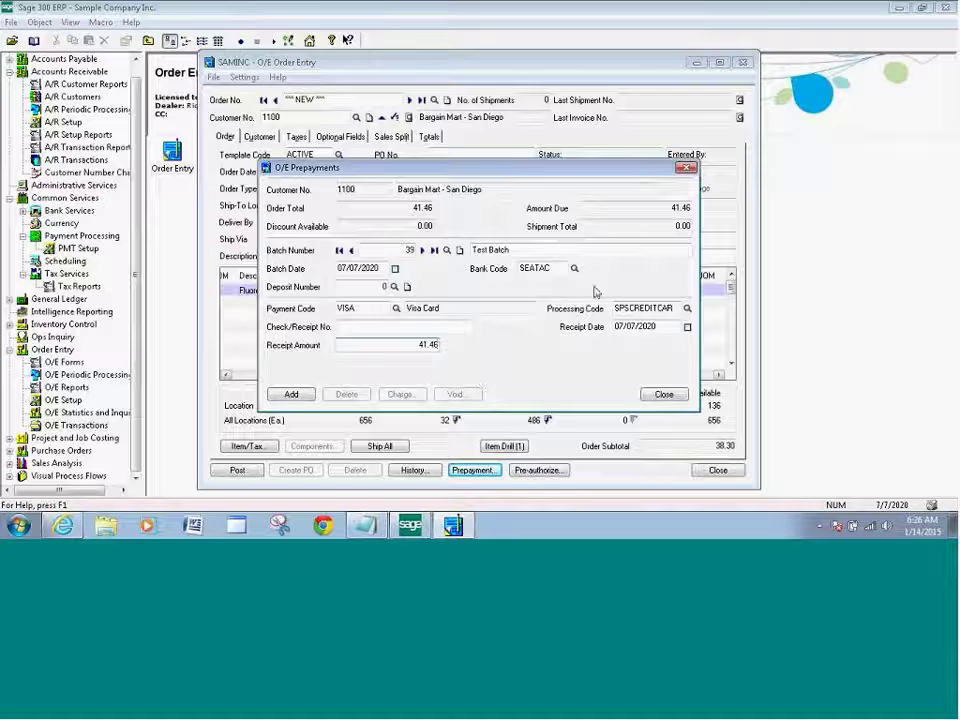
click(291, 396)
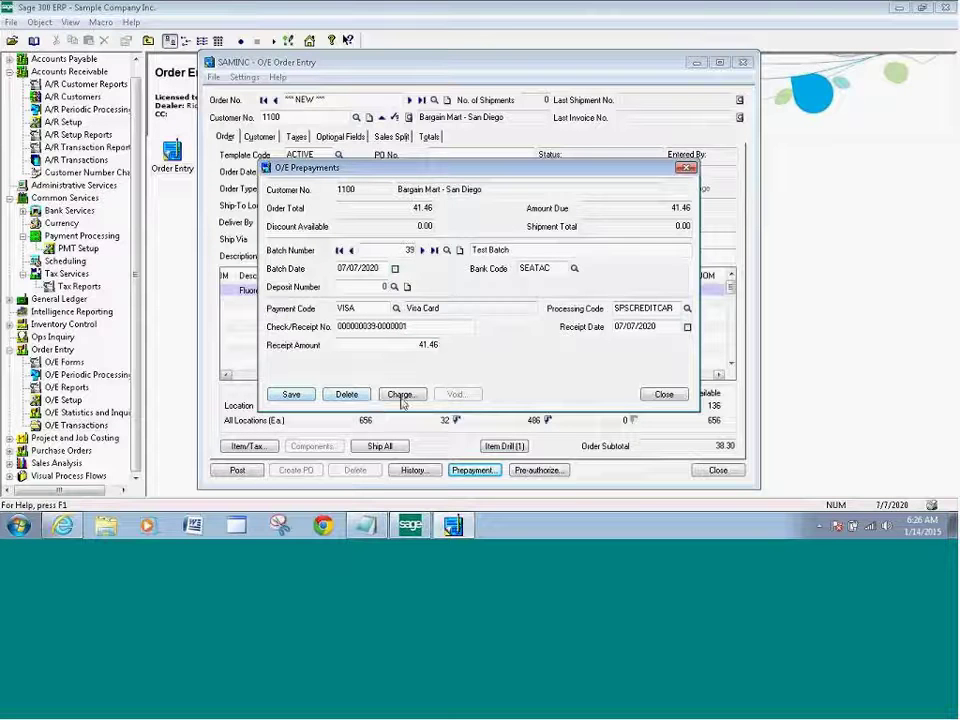
Charge the 41.46 prepayment to customer 1100's saved VISA card and process the payment.
click(402, 396)
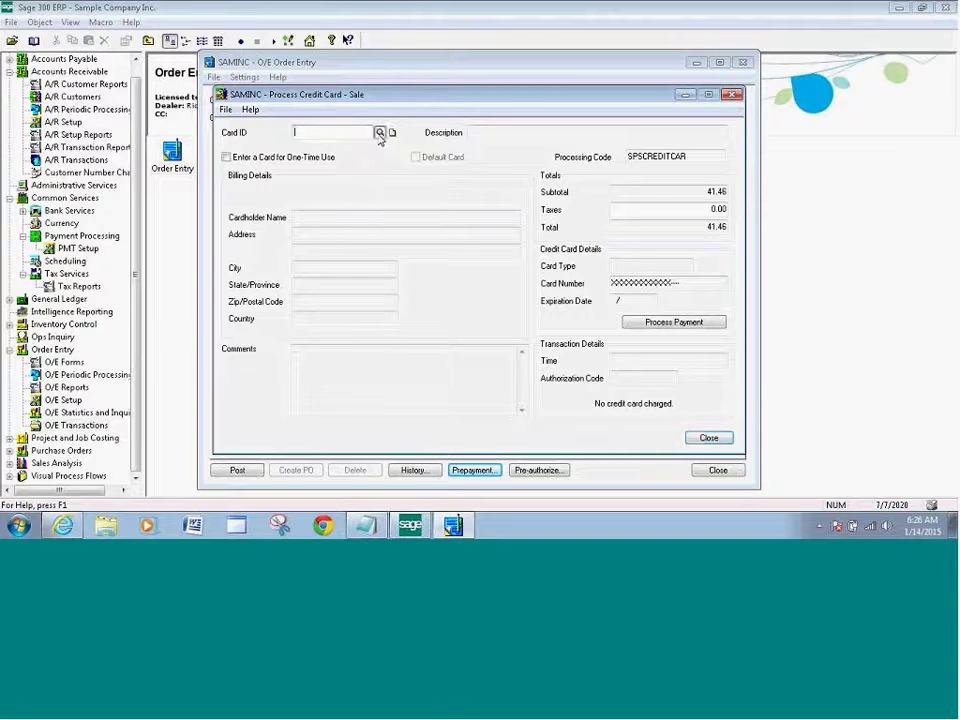
click(380, 132)
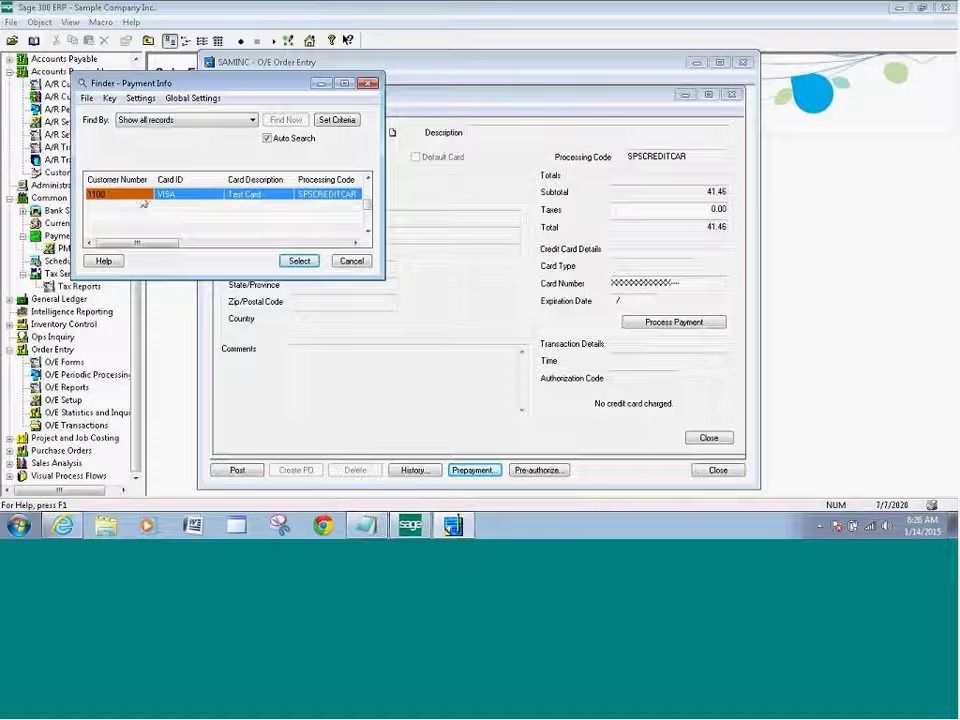
click(299, 261)
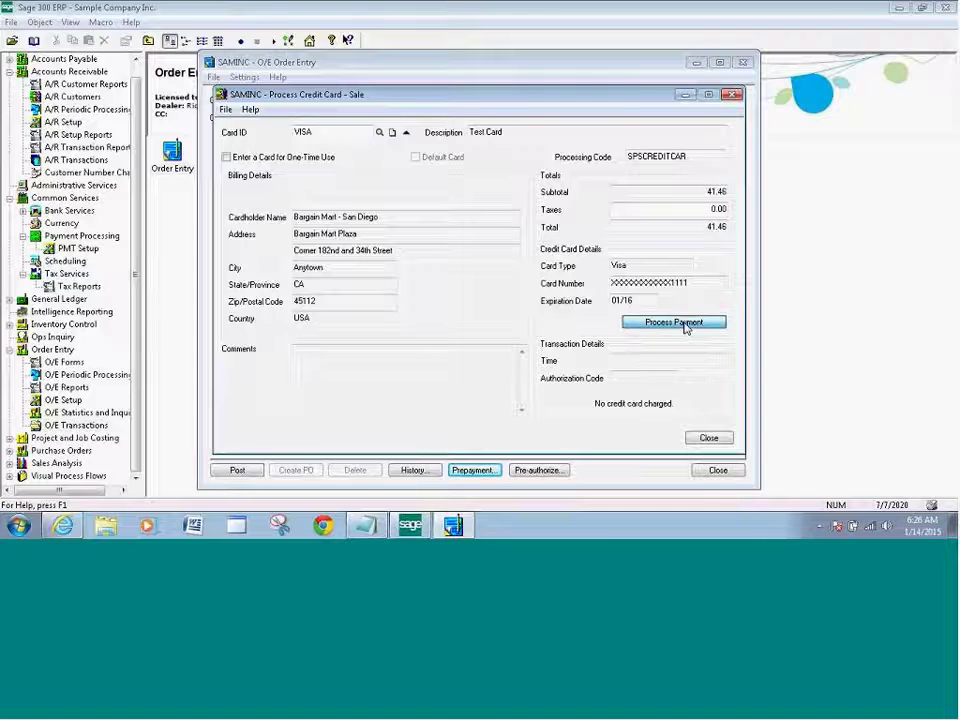
click(685, 325)
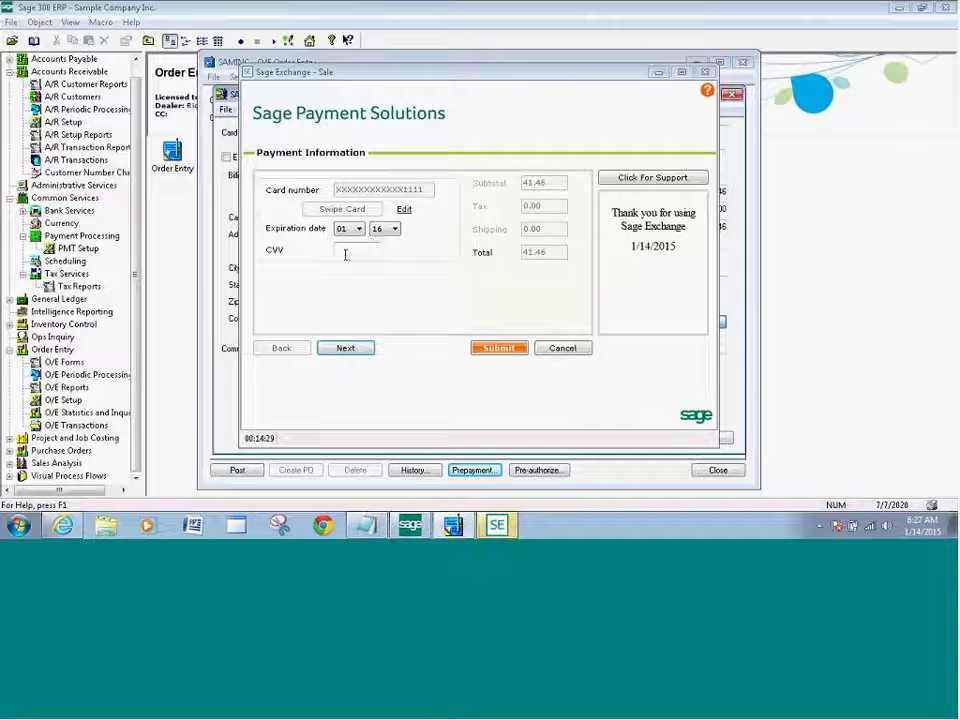
Enter the card security code, review billing information, and submit the 41.46 Visa sale.
click(346, 250)
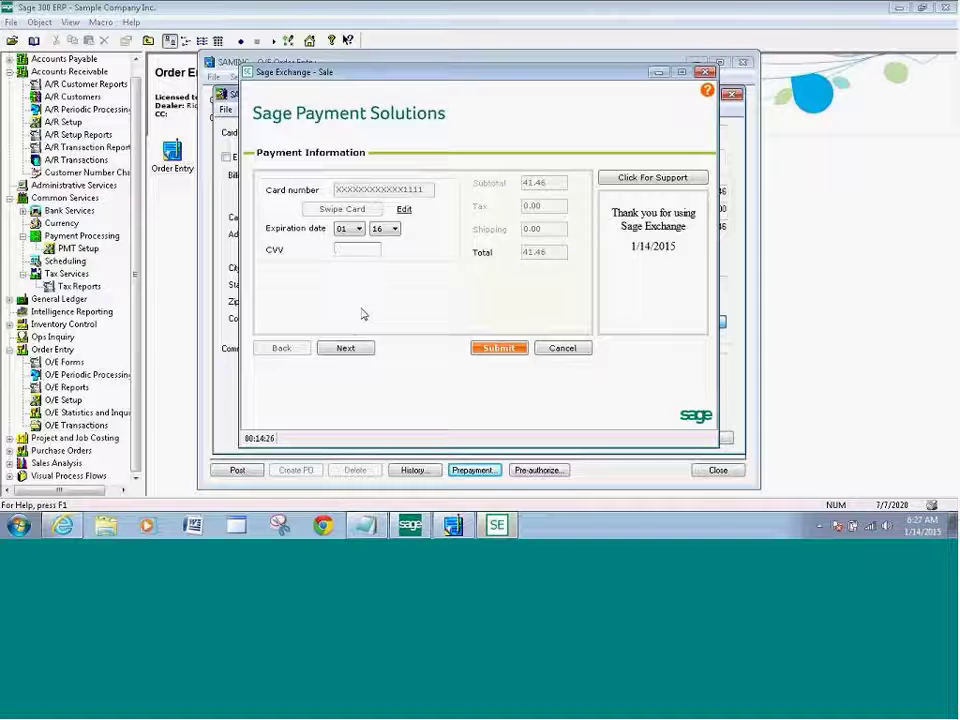
text(23)
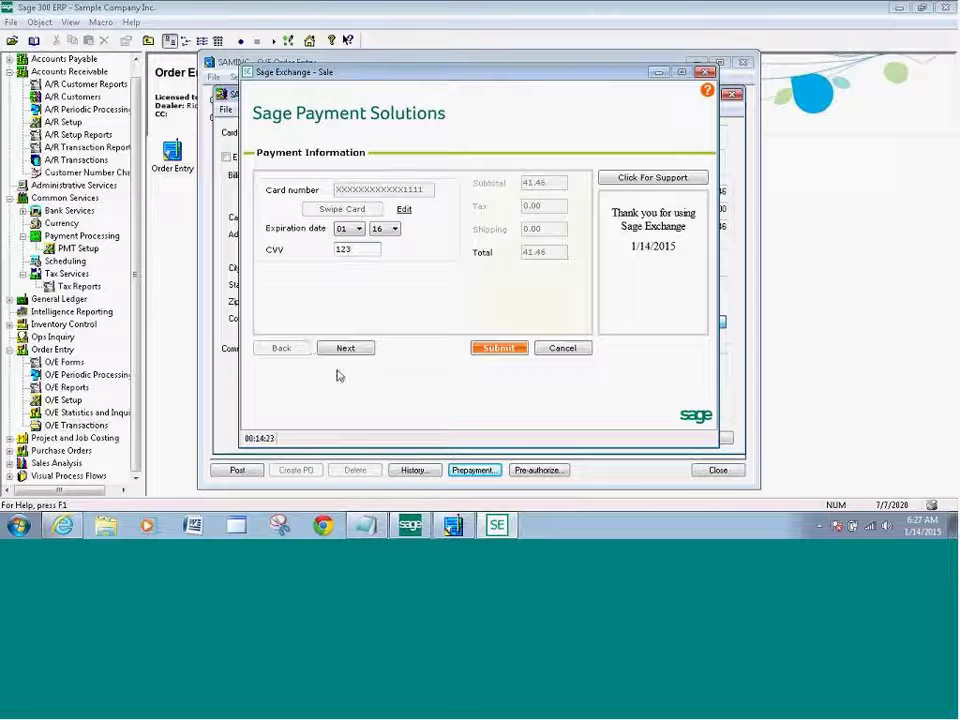
click(343, 349)
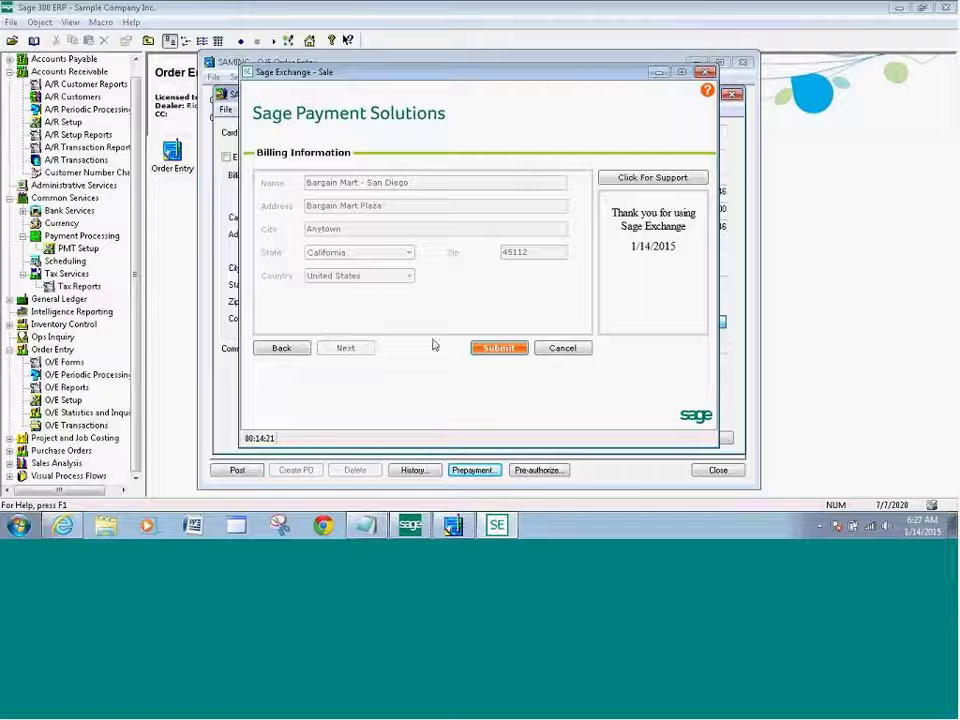
click(495, 350)
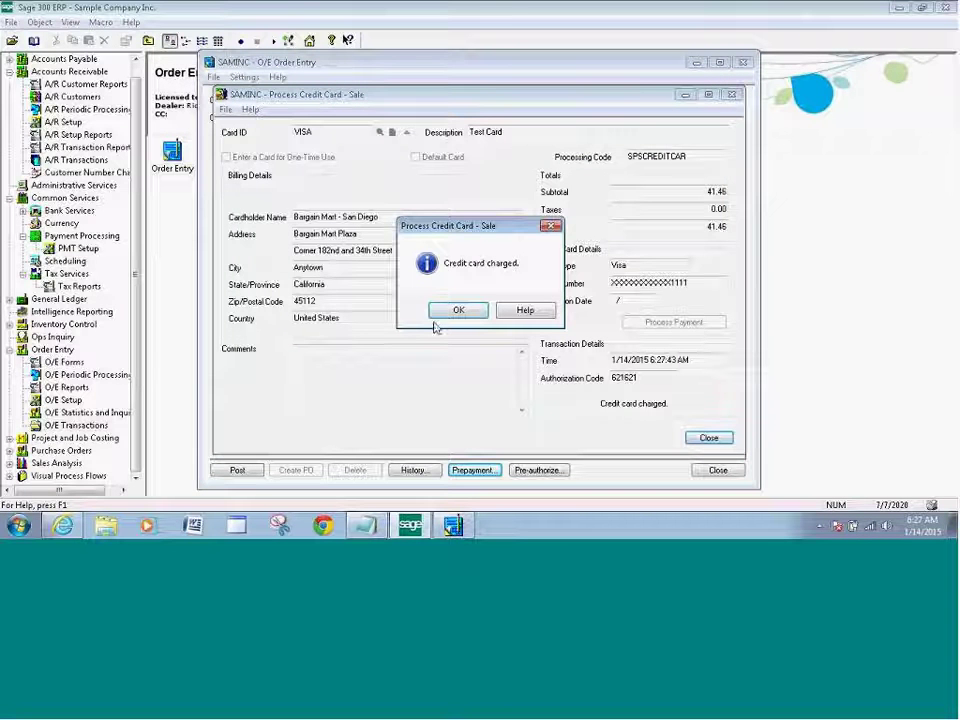
Dismiss the Credit card charged message and close the card processing and prepayments windows.
click(460, 311)
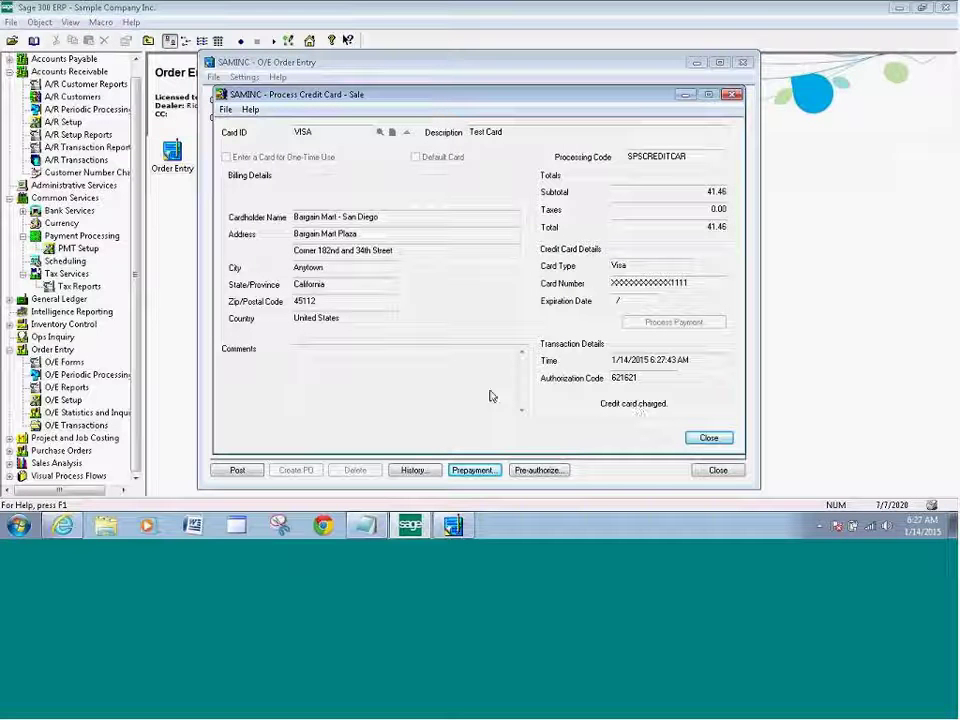
click(709, 438)
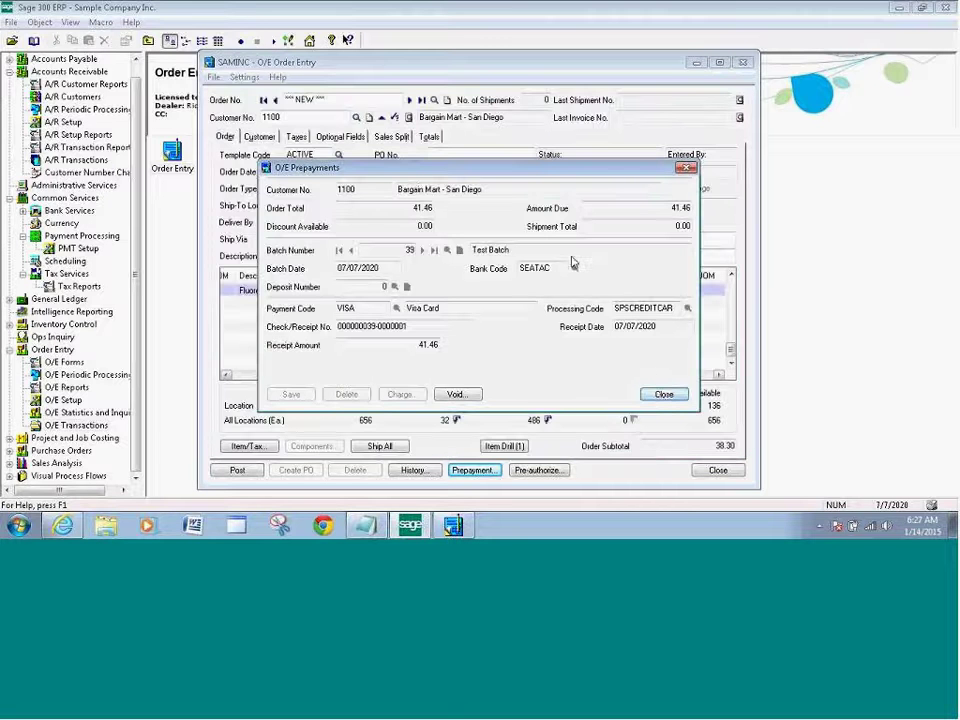
click(665, 394)
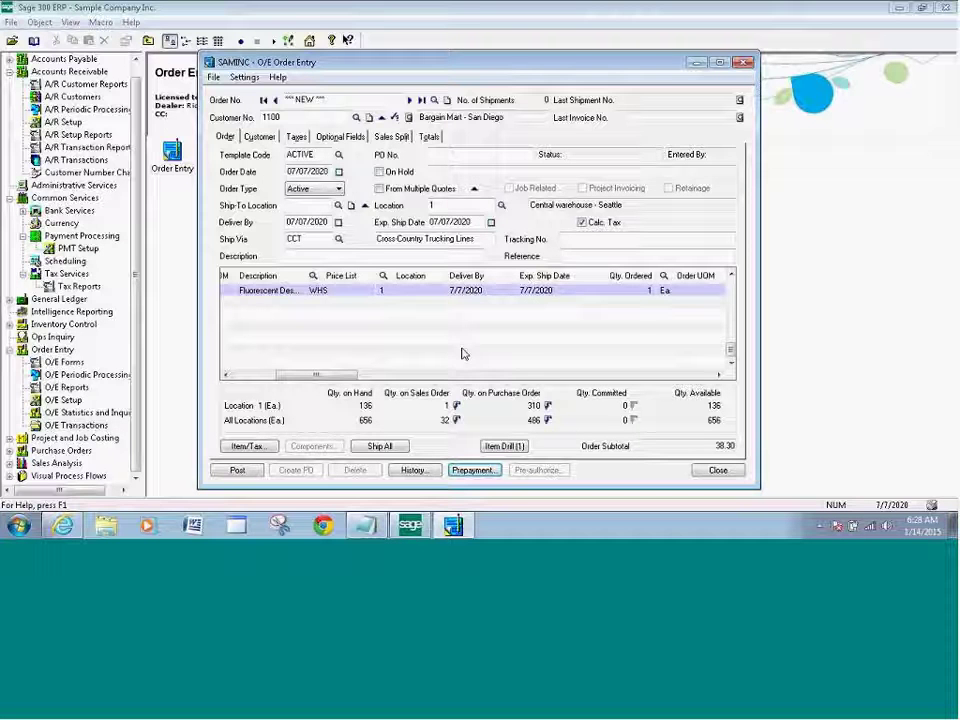
Close the first order, letting it post and skipping document printing.
click(720, 470)
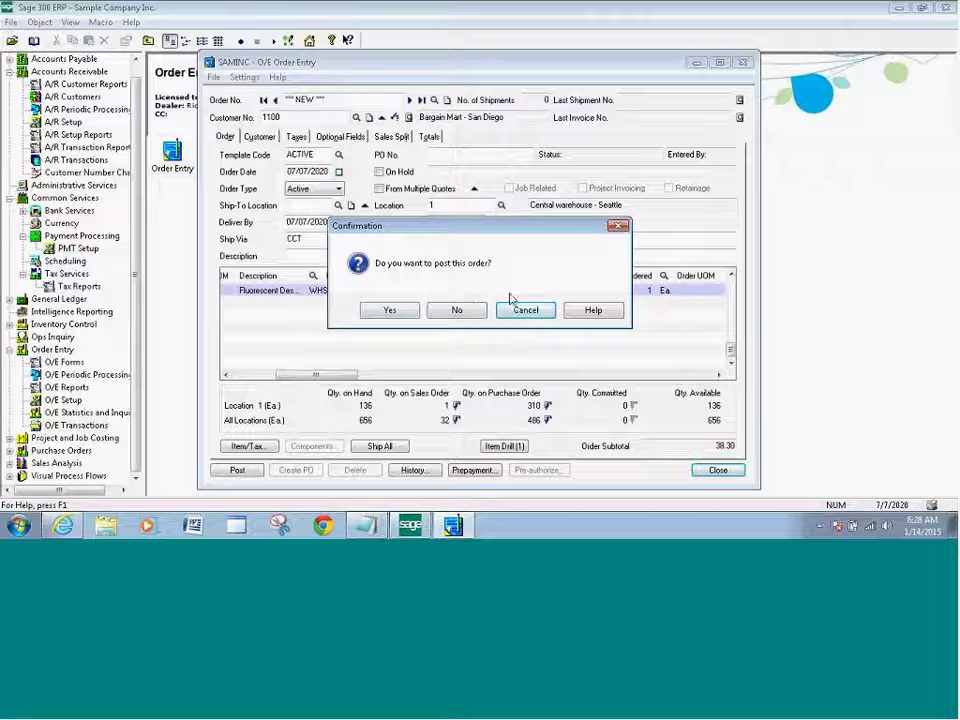
click(456, 311)
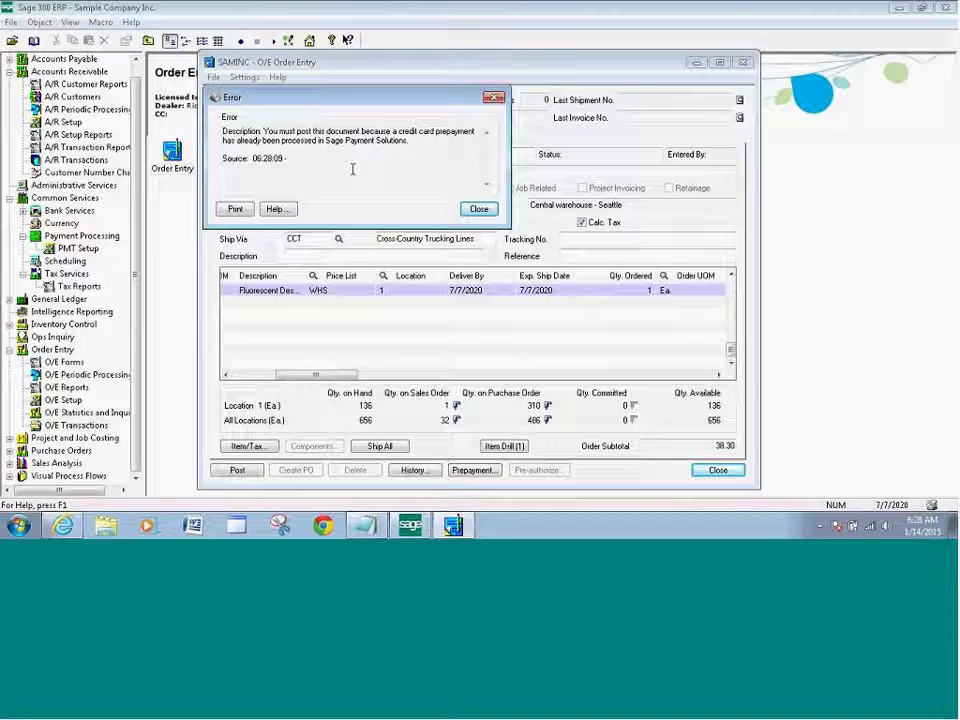
click(479, 208)
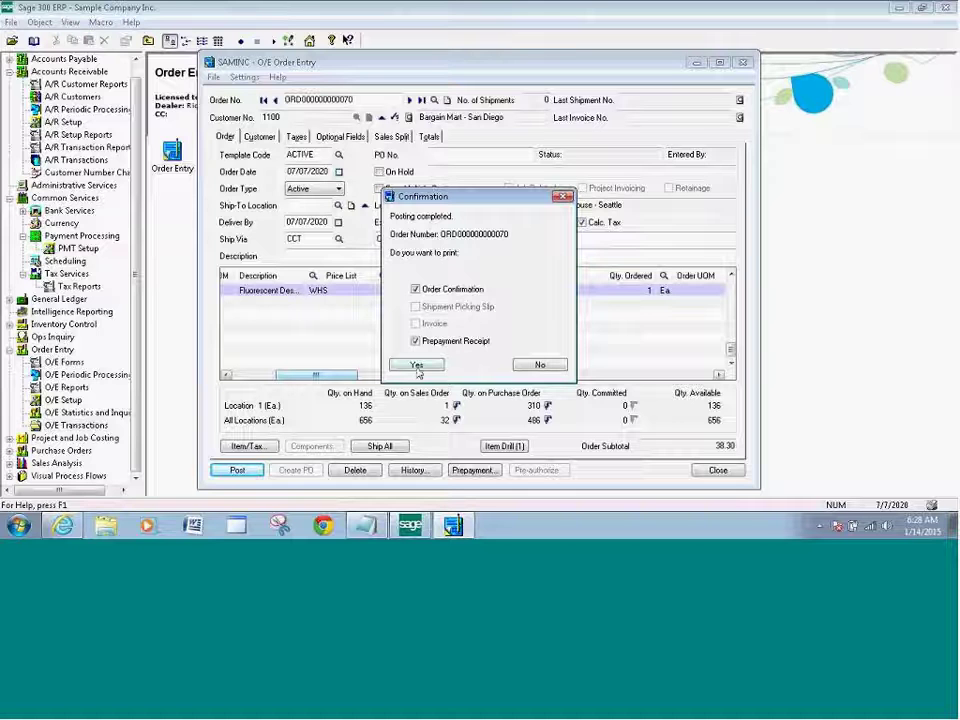
click(540, 365)
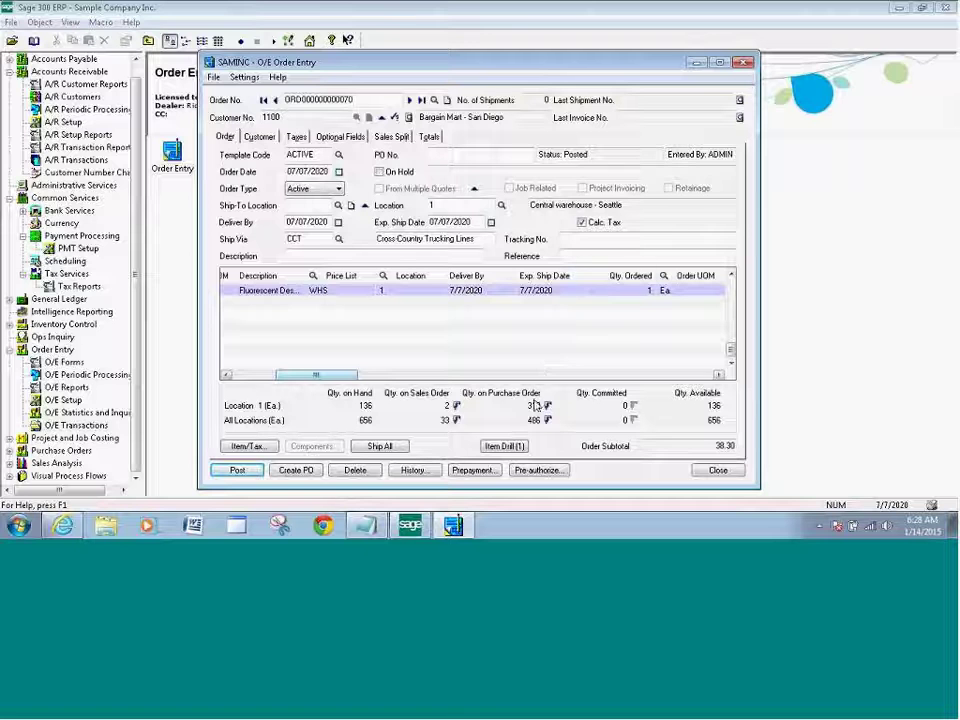
click(718, 471)
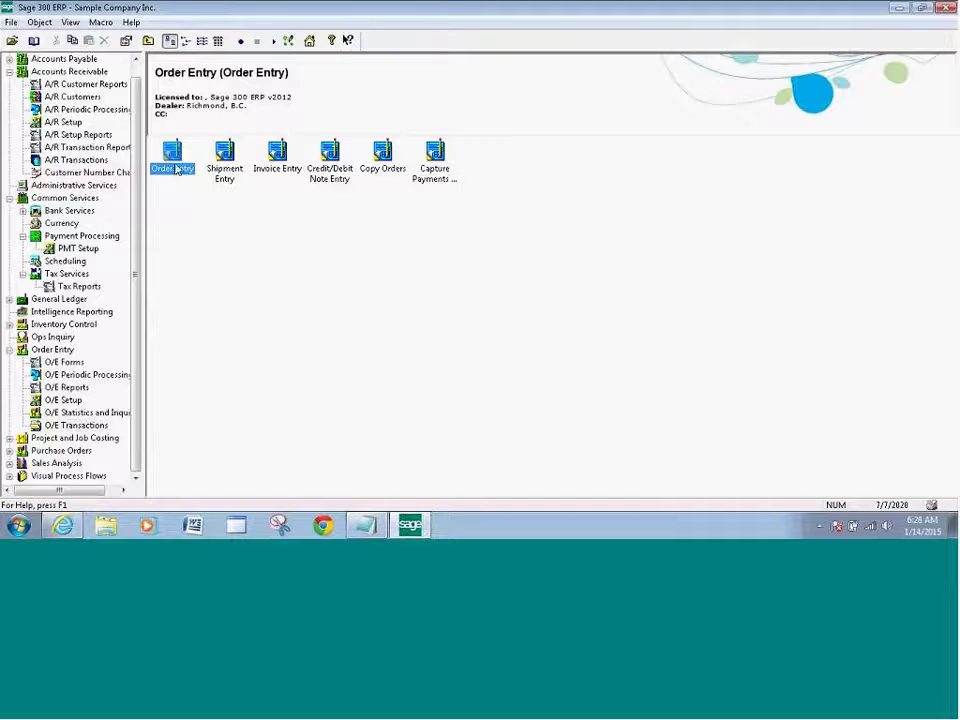
Open Order Entry on a new order for customer 1100.
double_click(177, 170)
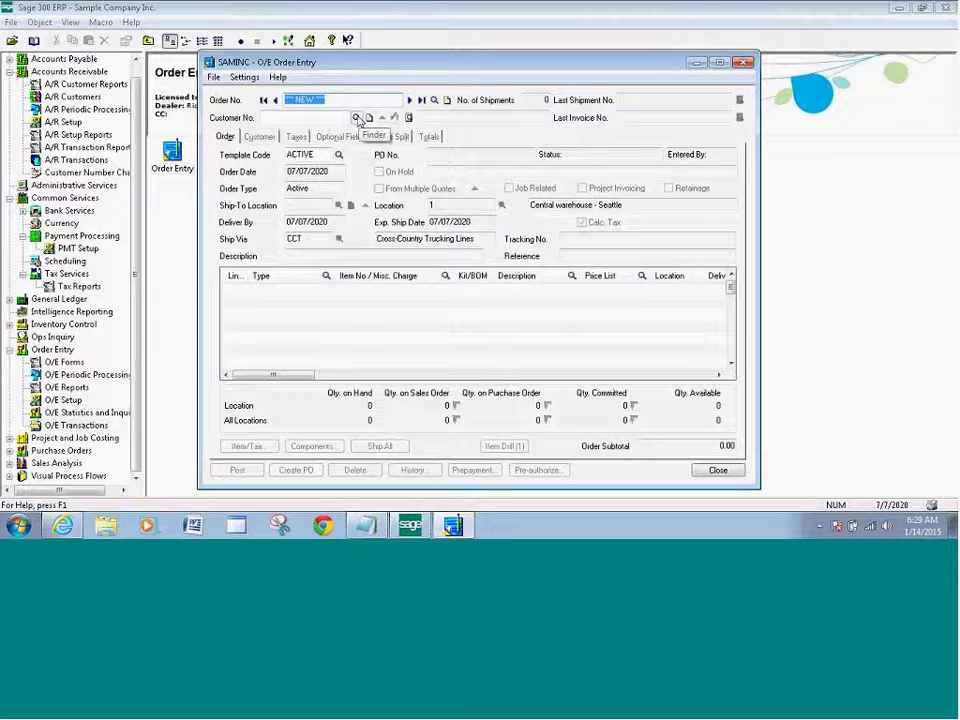
click(358, 119)
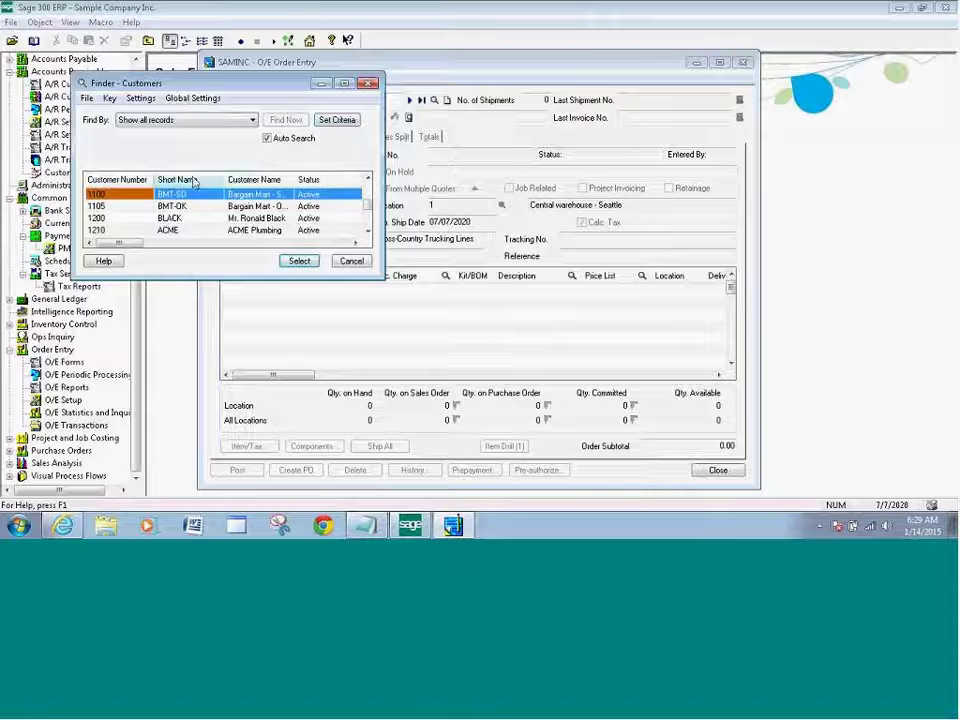
click(299, 260)
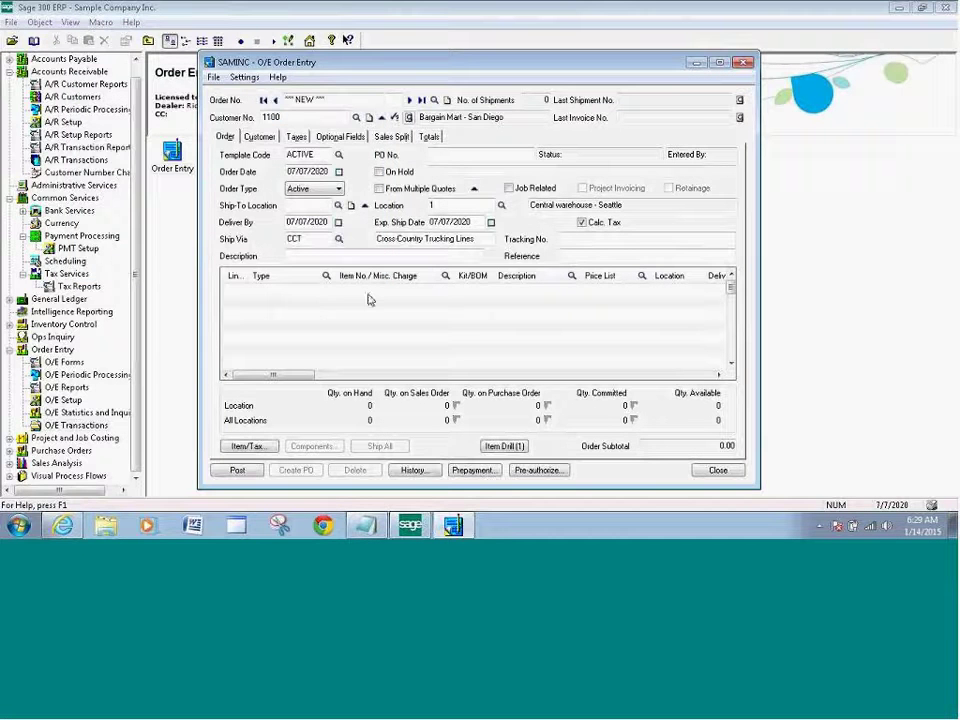
Add an order line for item A1-103/0 with quantity 1.
click(405, 291)
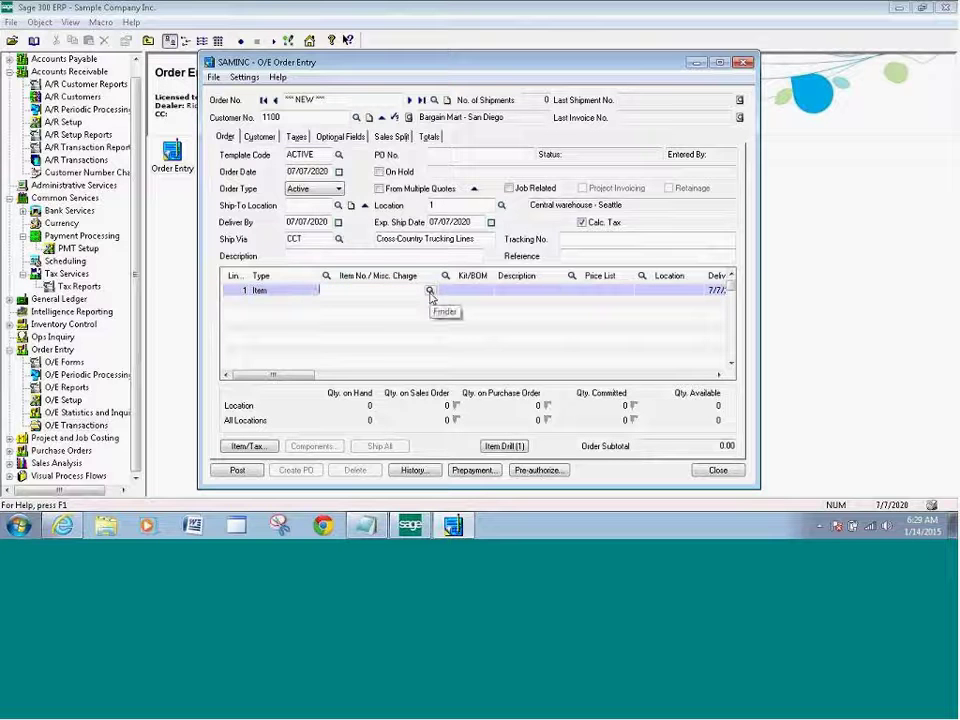
click(430, 291)
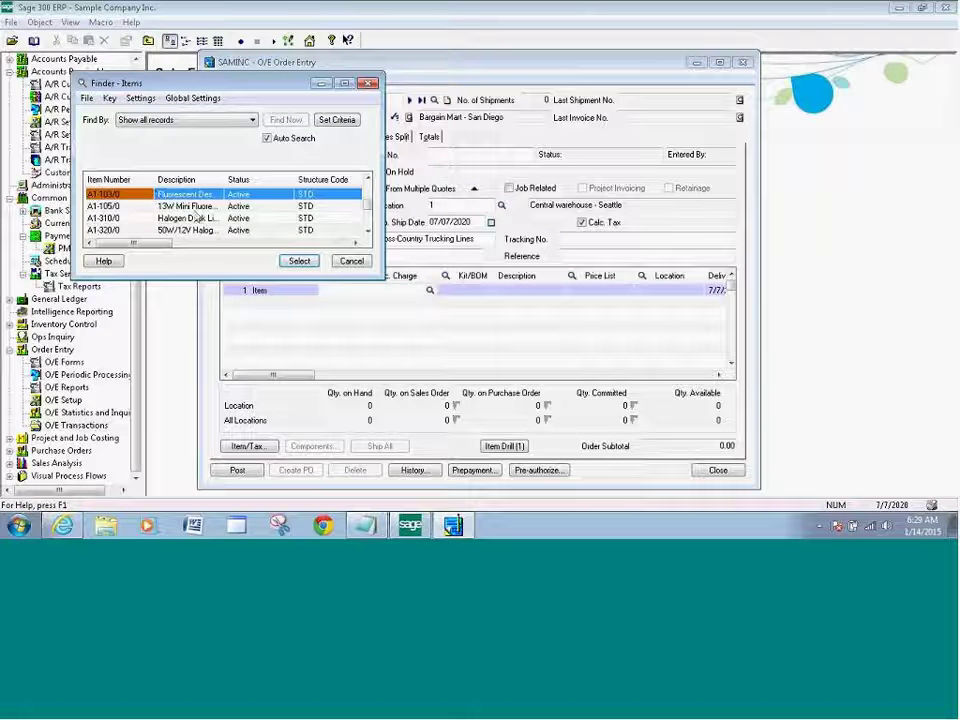
click(299, 261)
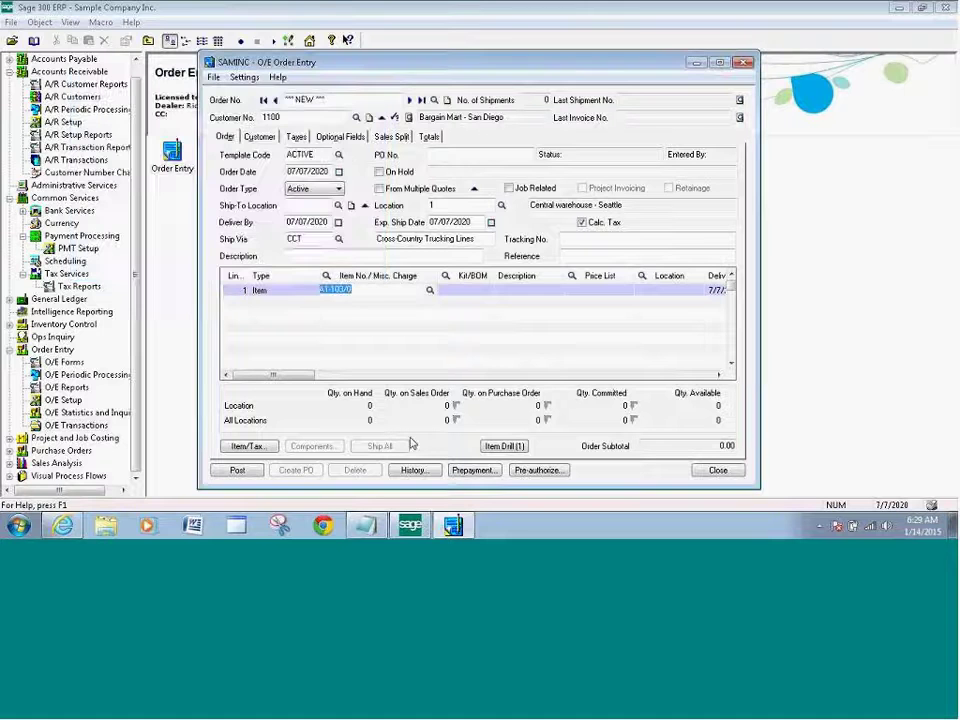
key(Tab)
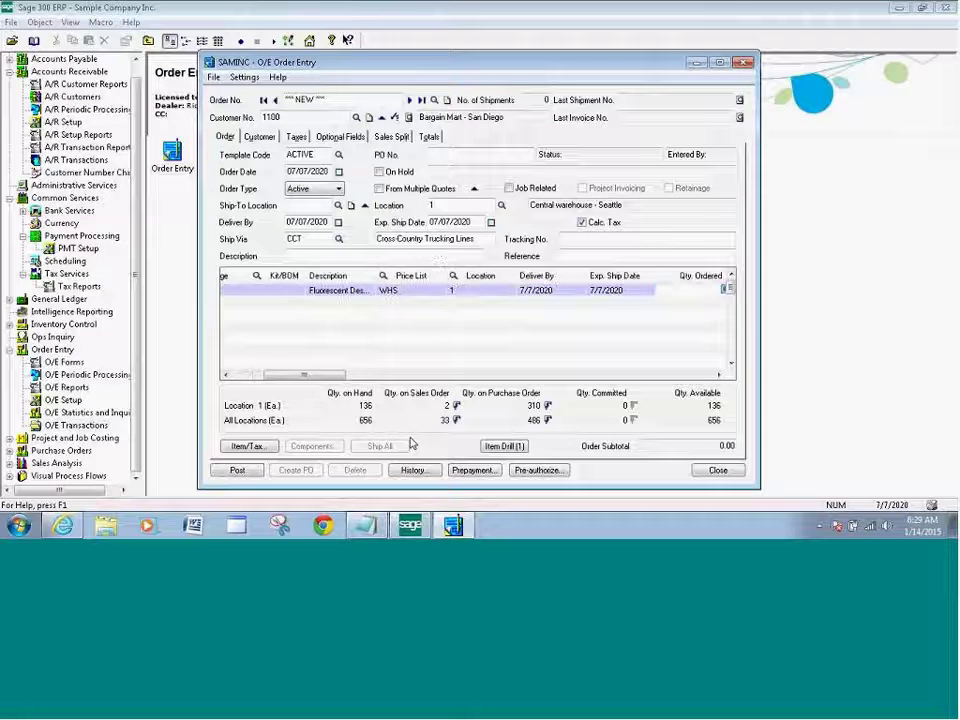
text(1)
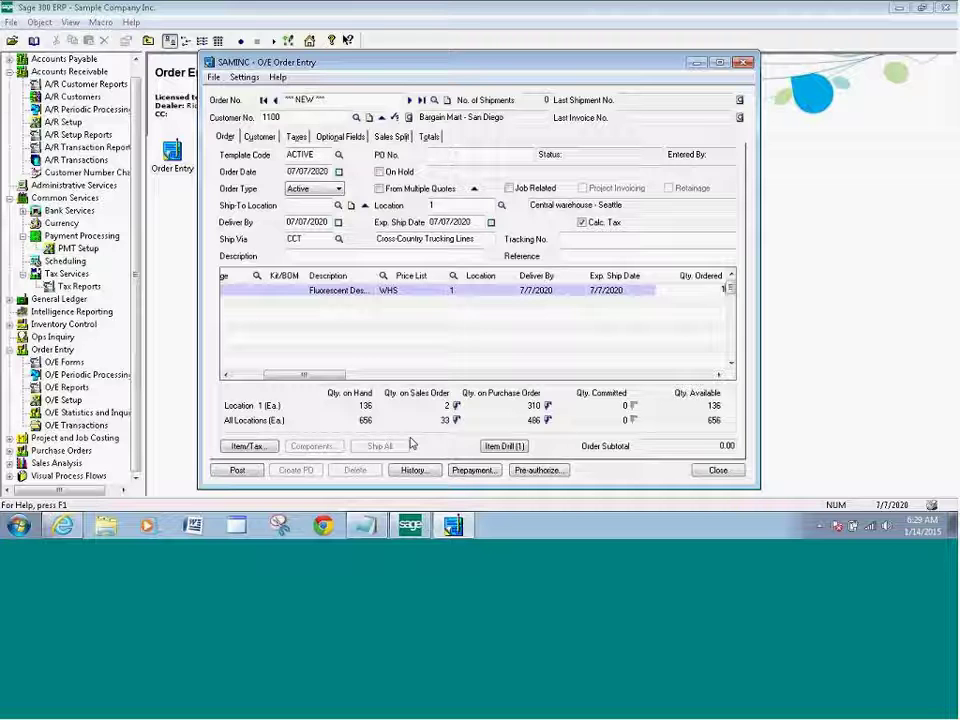
key(Tab)
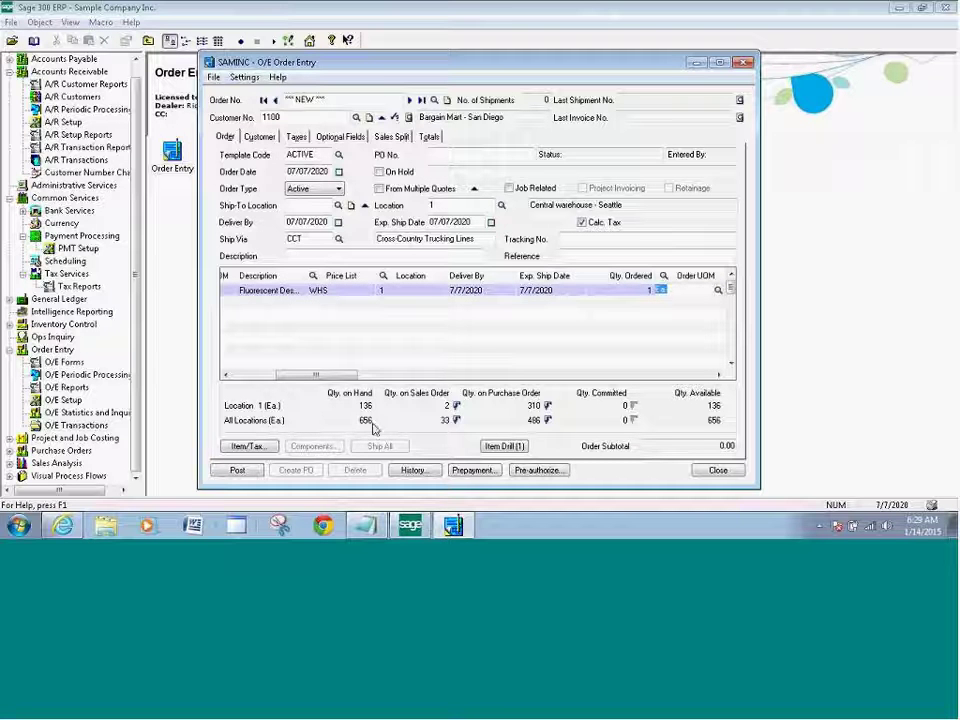
Pre-authorize the order's 41.46 with payment code VISA and processing code SPSCREDITCAR.
click(538, 470)
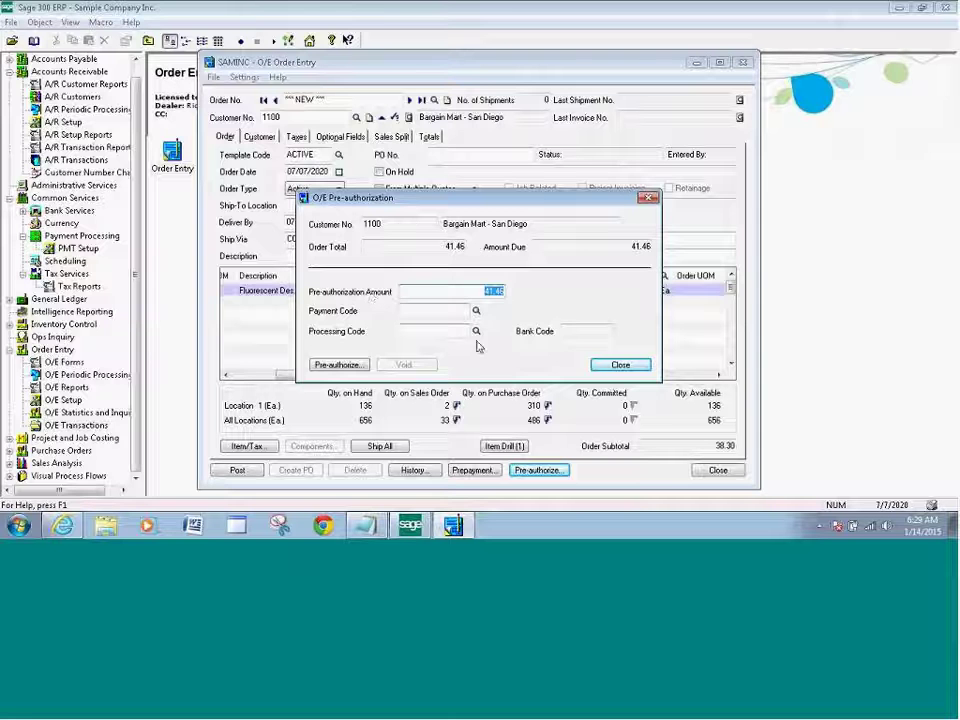
click(476, 311)
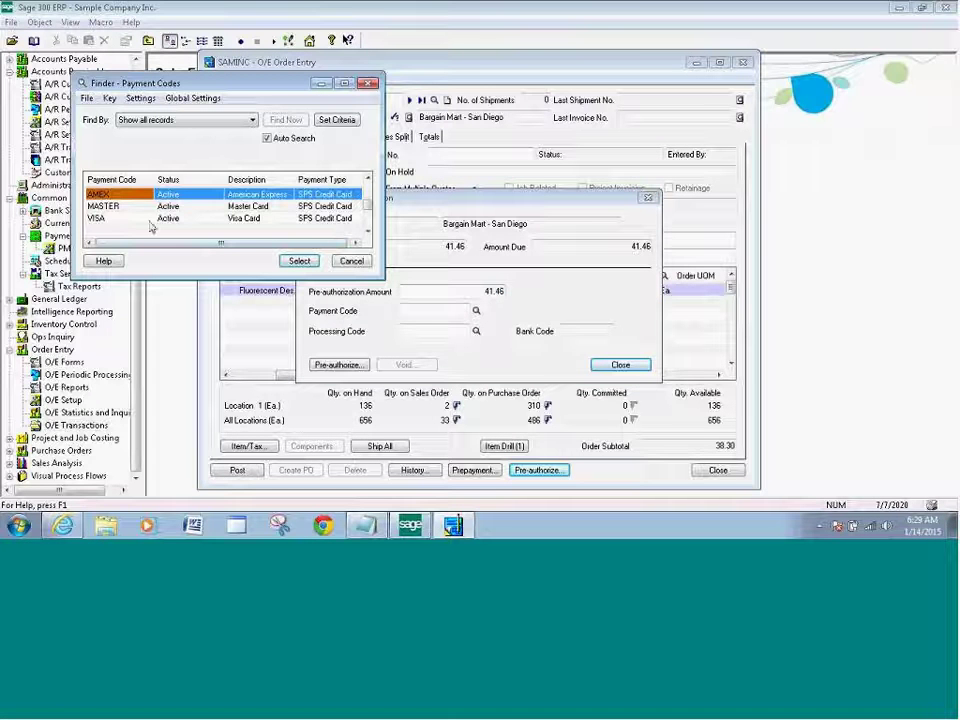
click(245, 218)
click(299, 261)
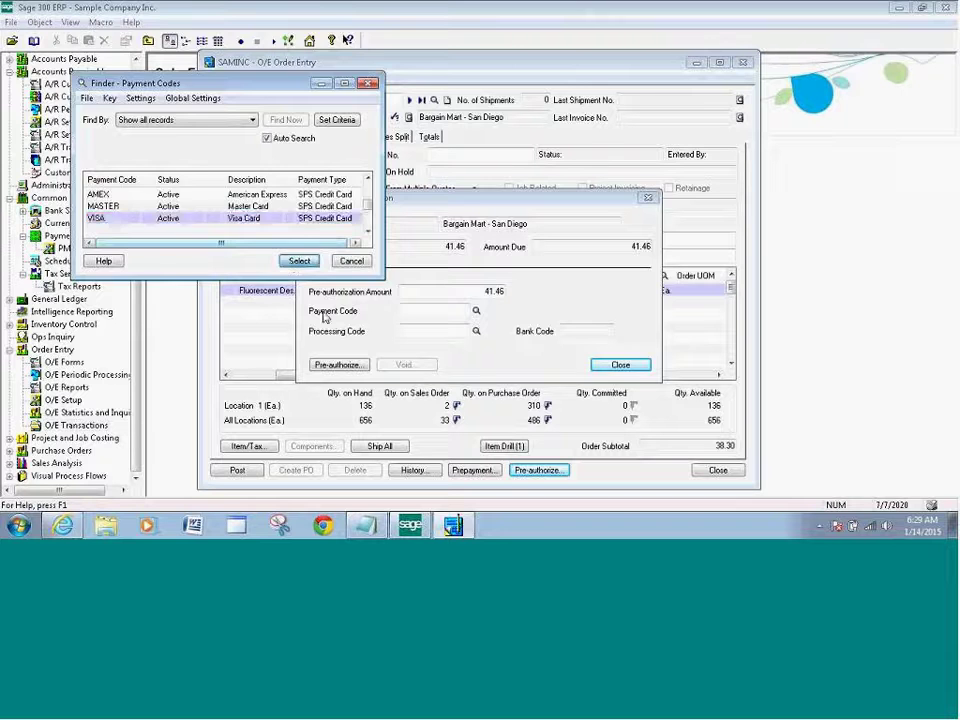
click(476, 331)
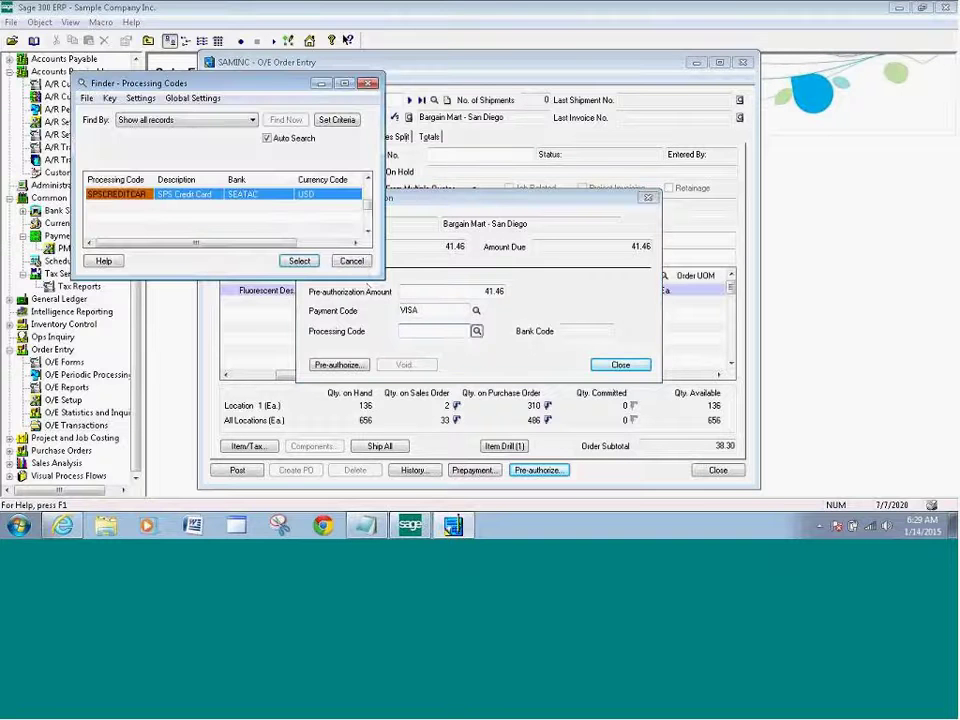
click(299, 261)
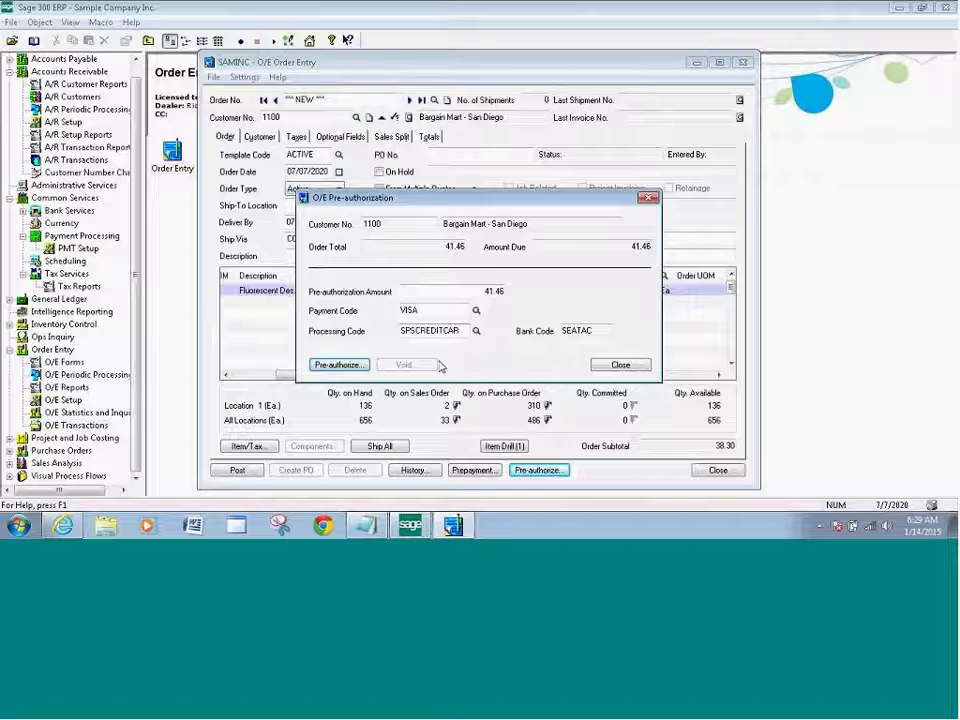
click(337, 365)
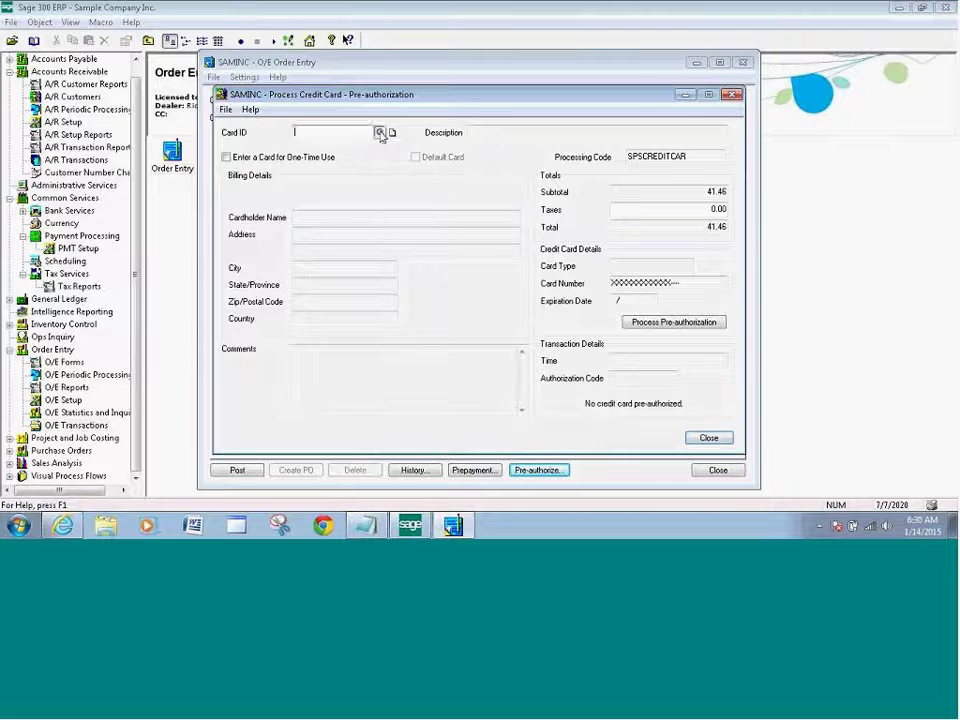
Select the customer's saved VISA Test Card and process the 41.46 pre-authorization.
click(380, 134)
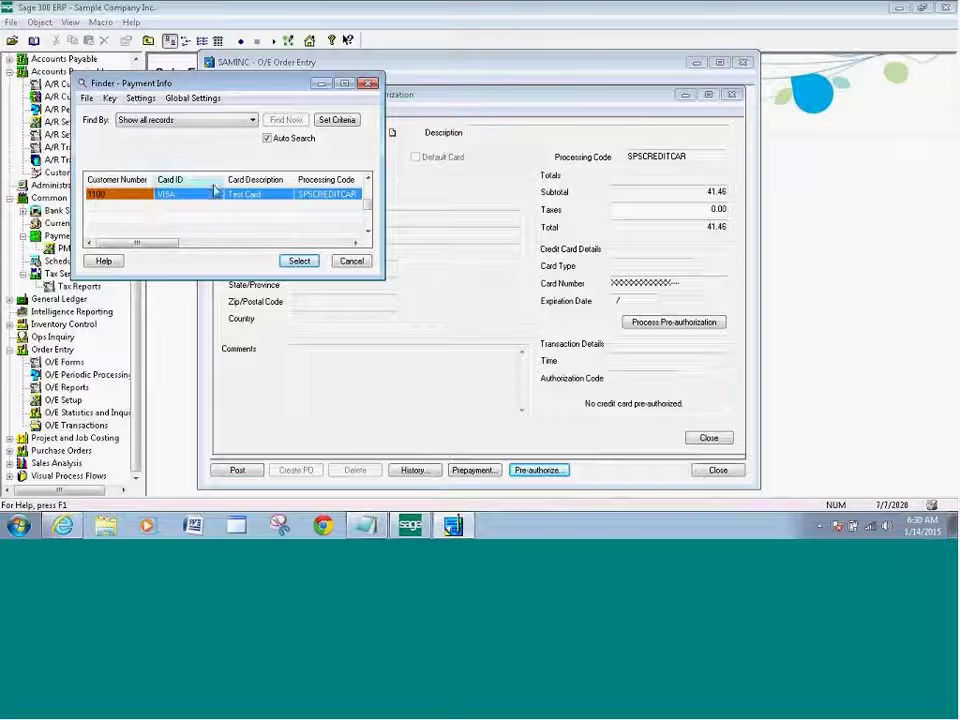
click(298, 261)
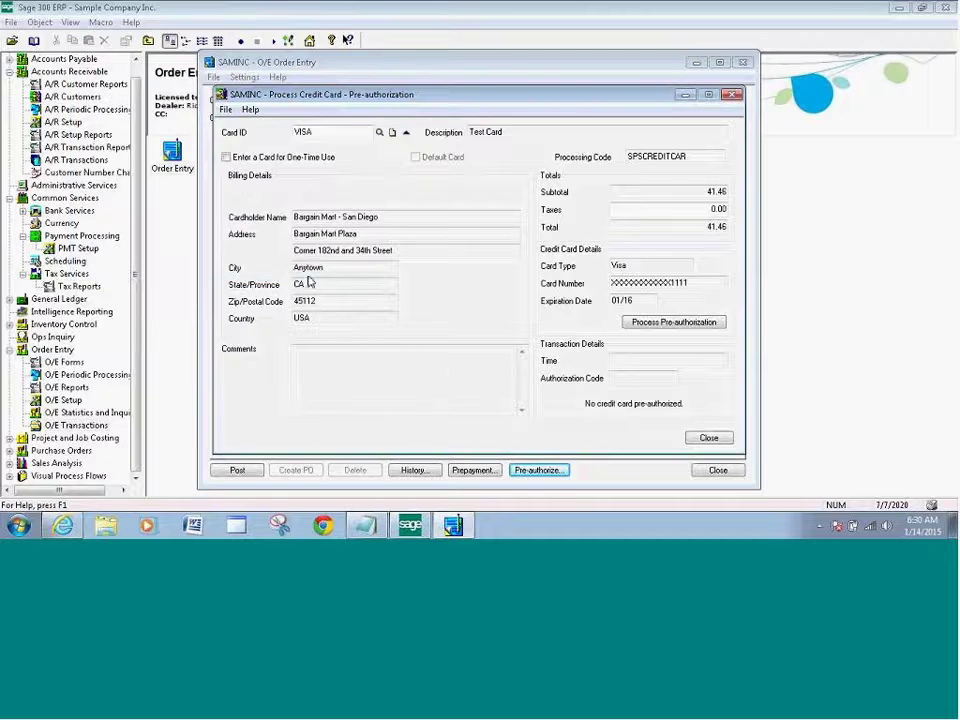
click(674, 322)
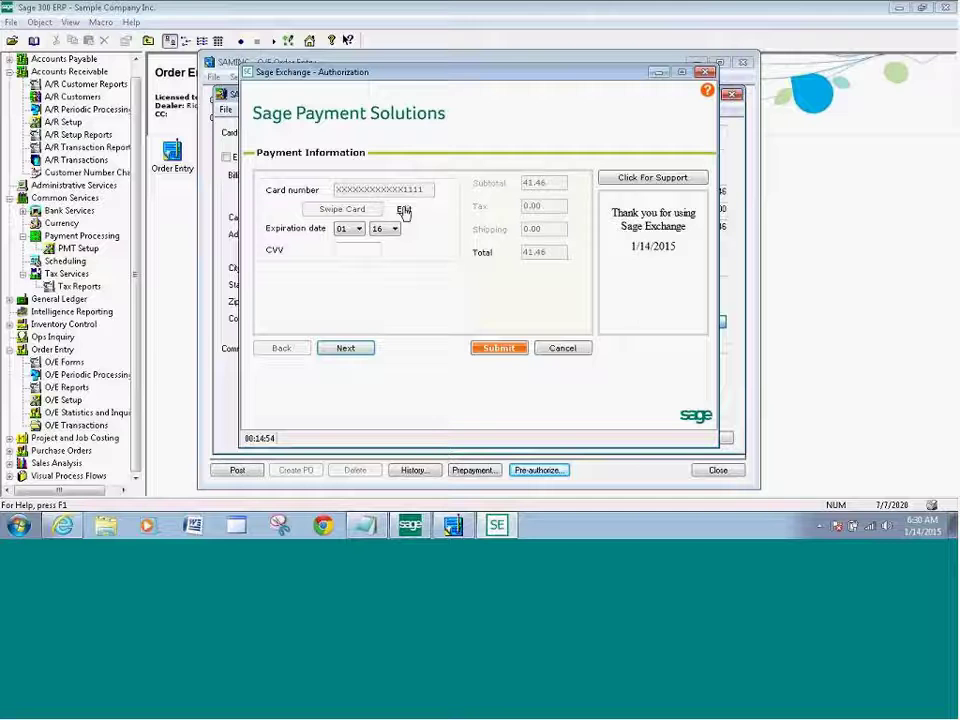
Enter the card's security code, review billing, and submit the 41.46 Visa authorization in Sage Exchange.
click(404, 210)
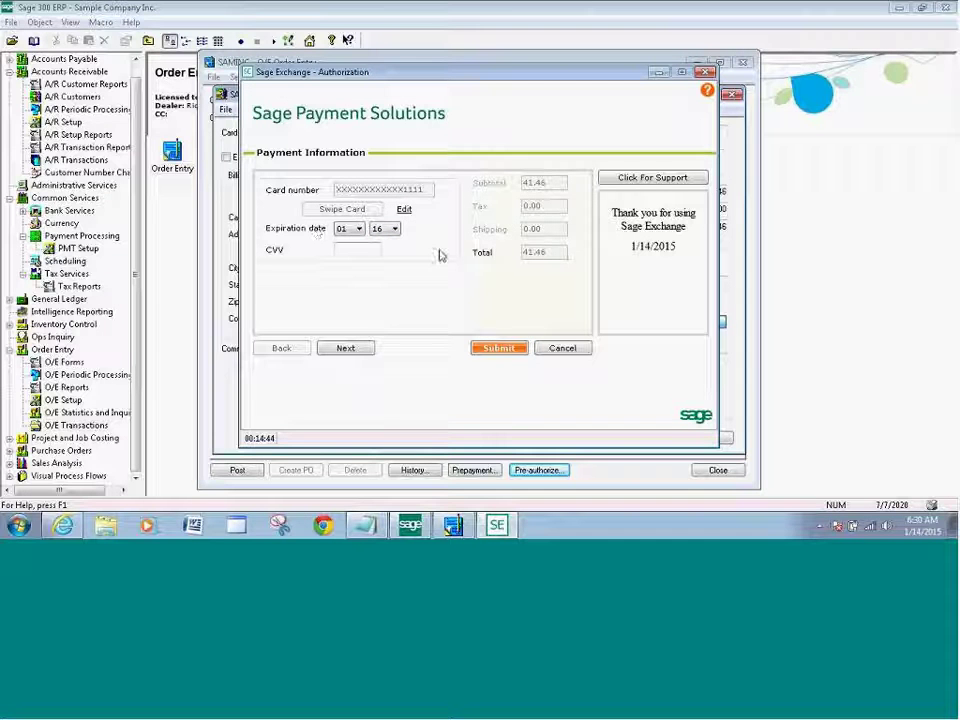
click(346, 251)
text(123)
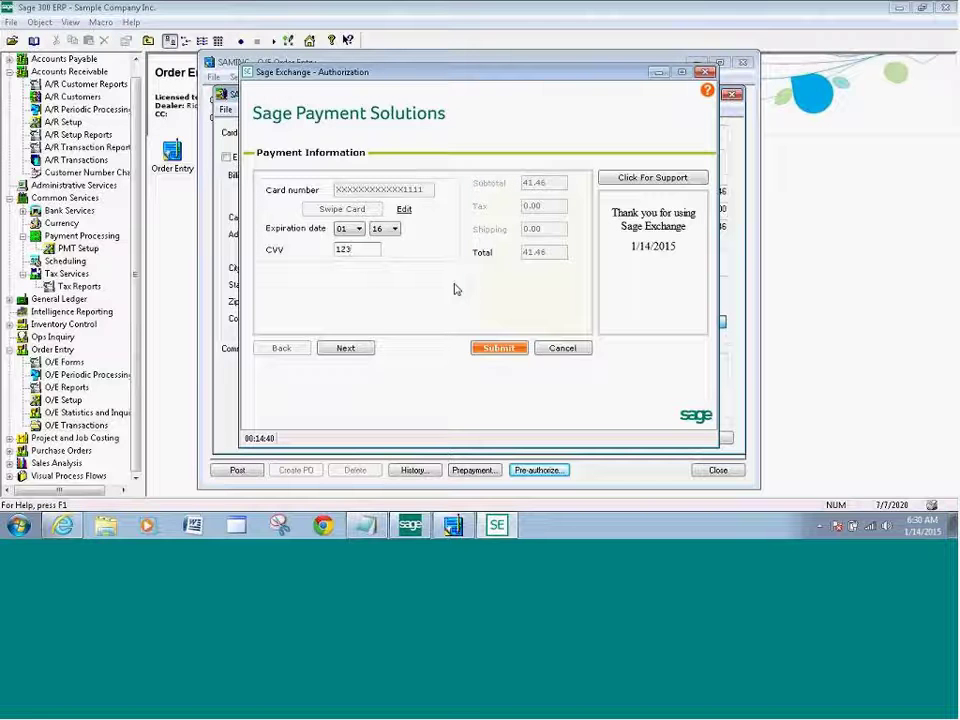
click(348, 348)
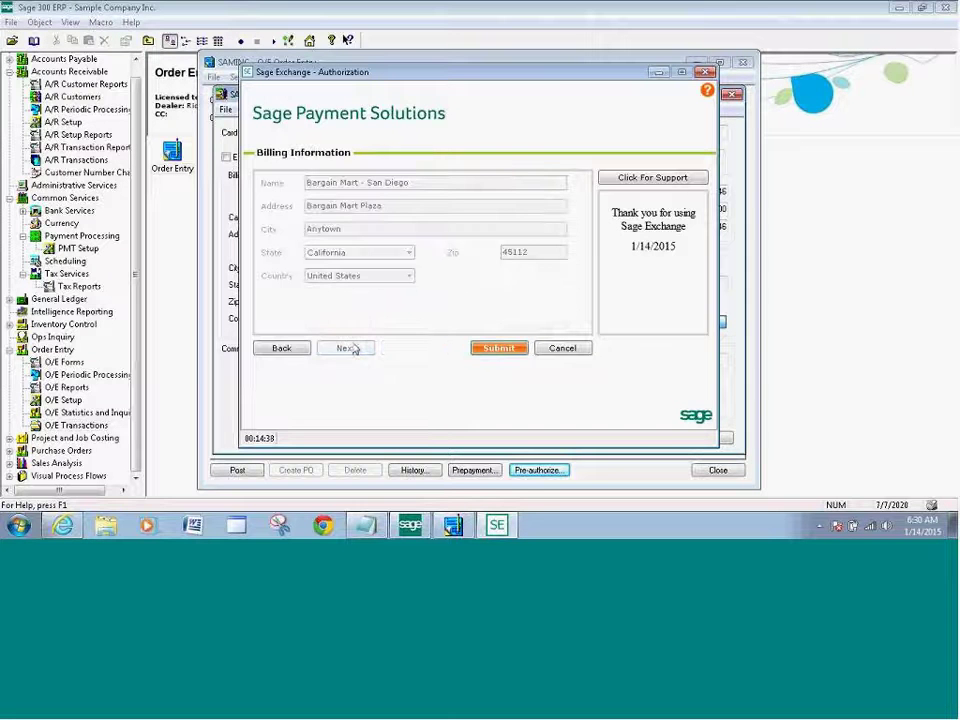
click(500, 350)
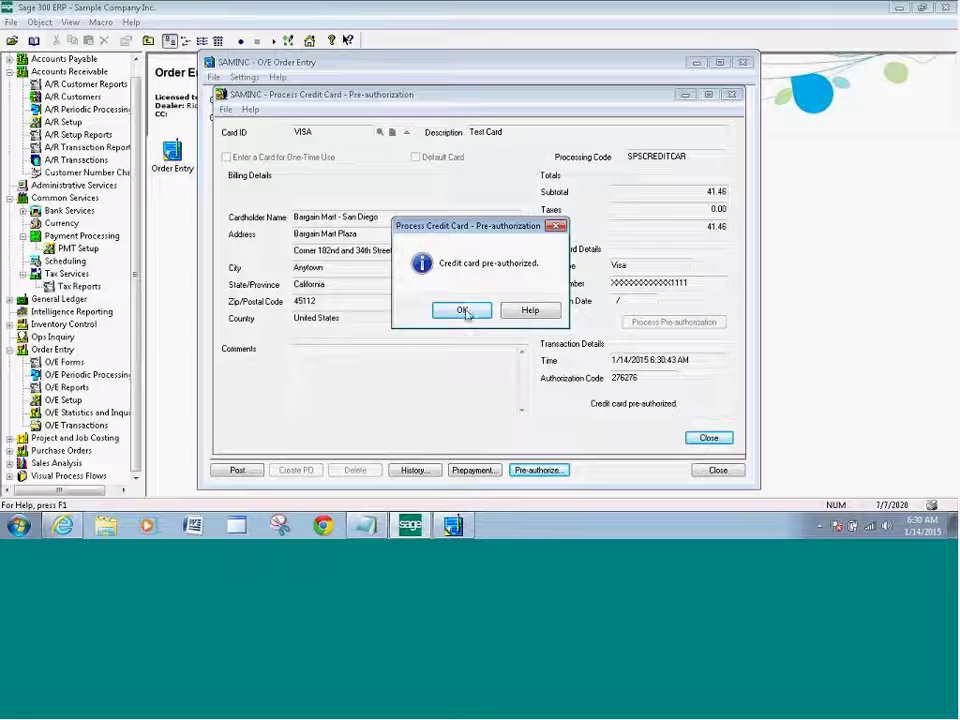
Acknowledge the pre-authorized message and close the Process Credit Card and O/E Pre-authorization windows.
click(466, 312)
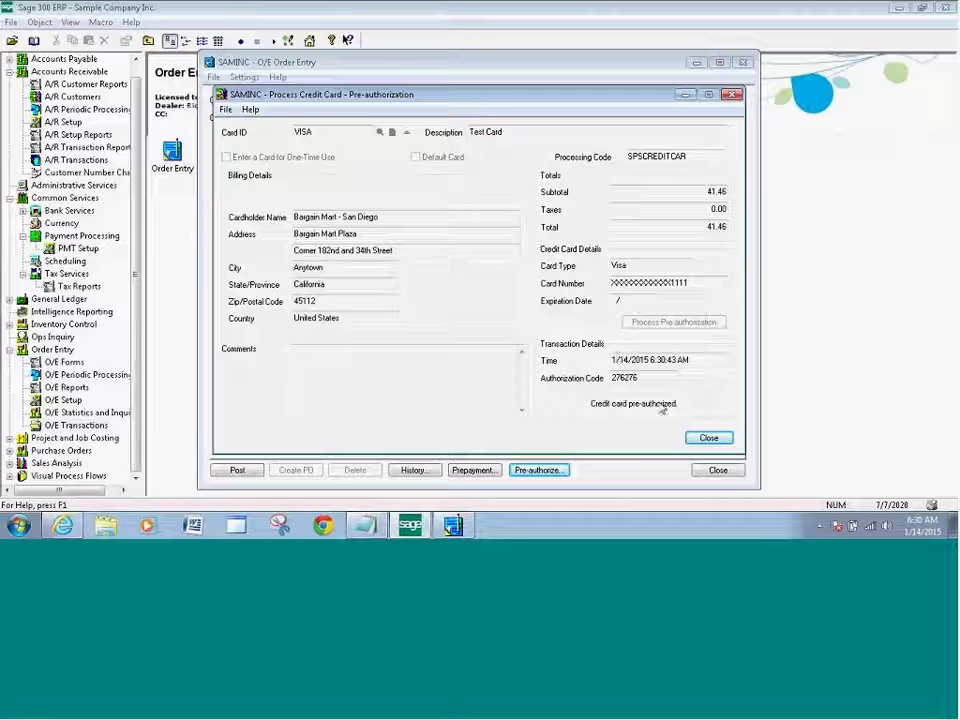
click(708, 440)
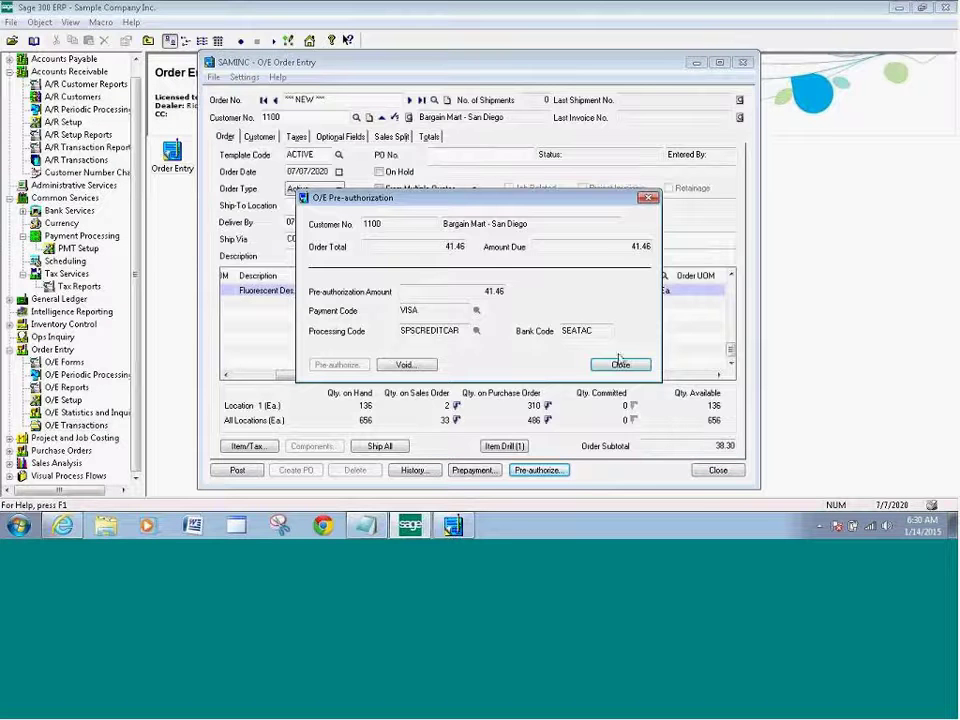
click(620, 366)
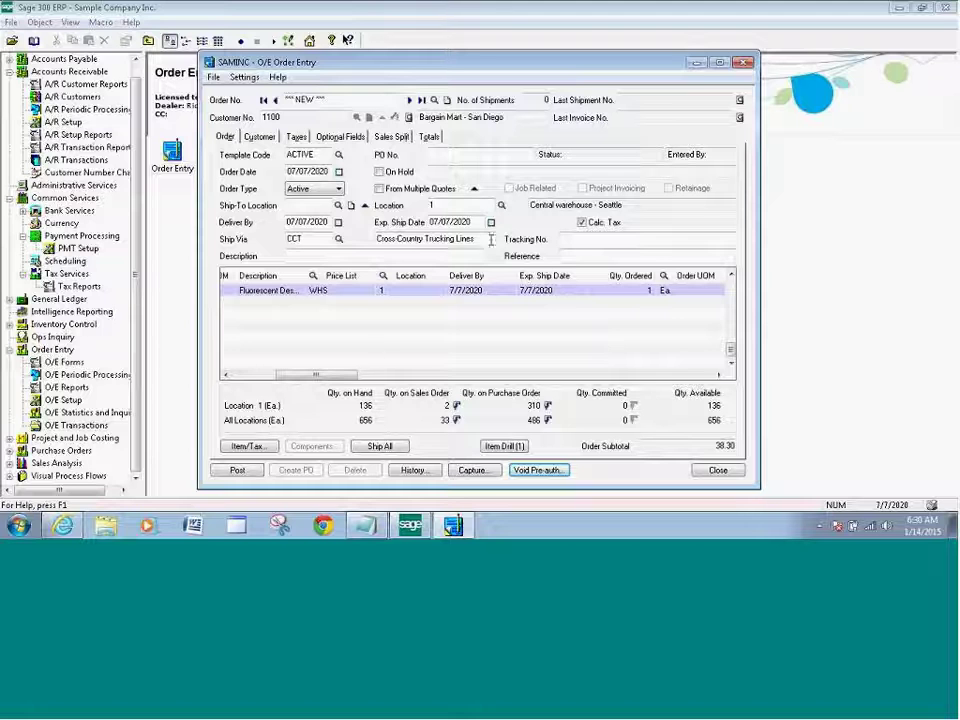
click(240, 471)
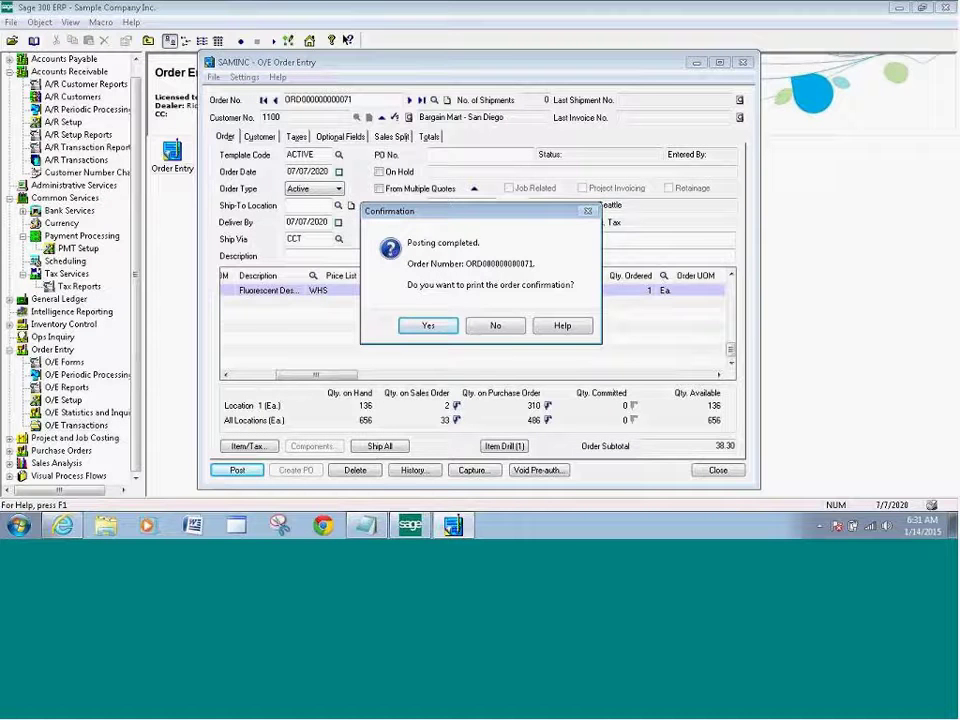
click(495, 326)
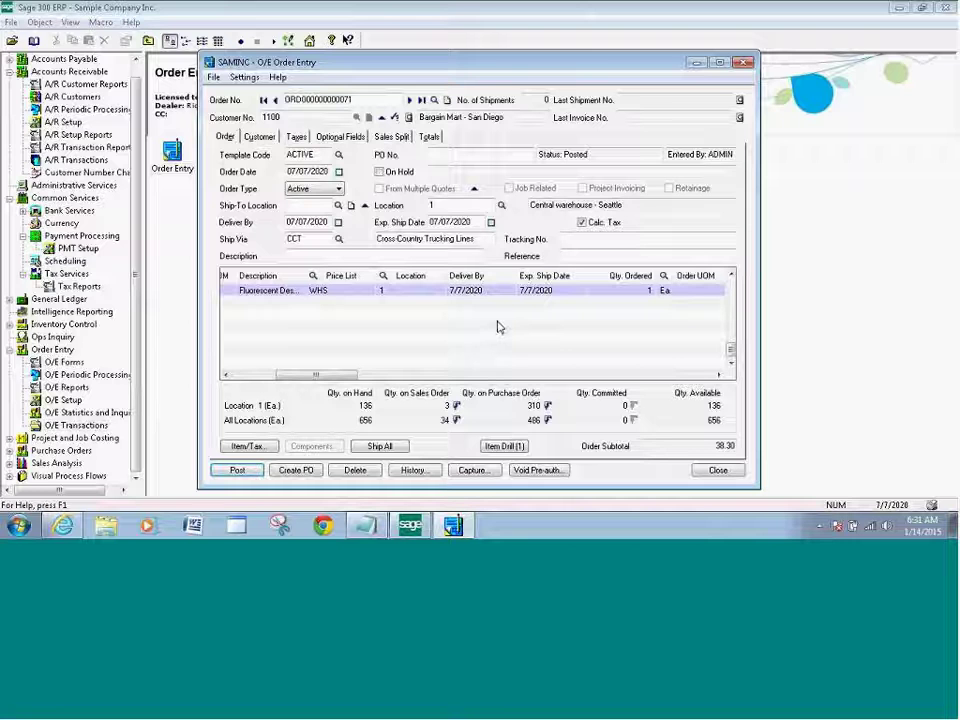
click(717, 471)
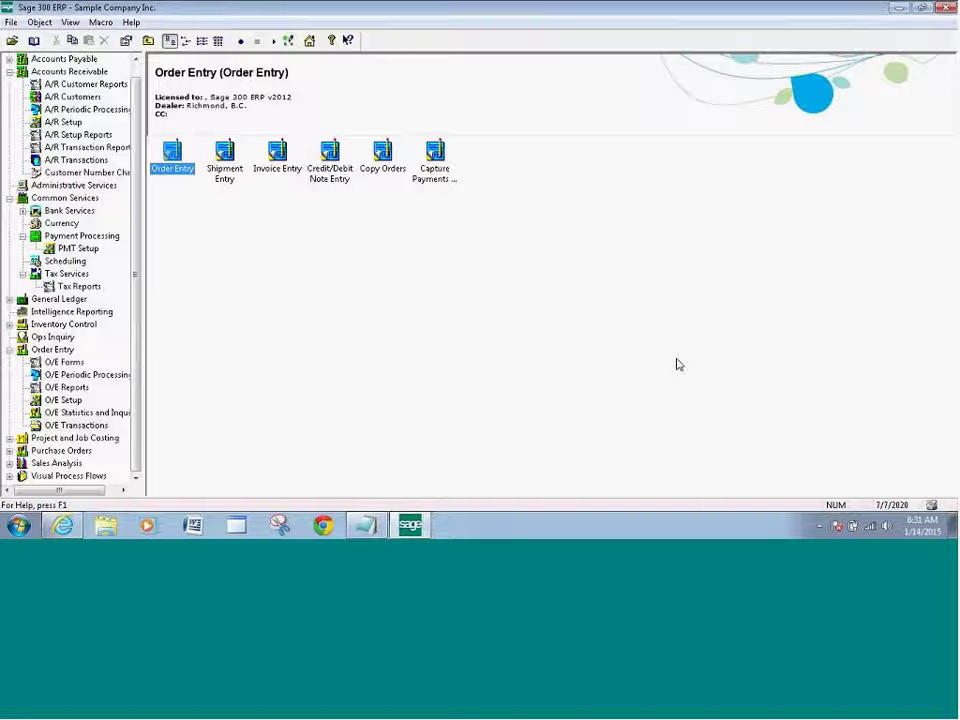
Open Shipment Entry and select customer 1100 Bargain Mart - San Diego.
double_click(227, 176)
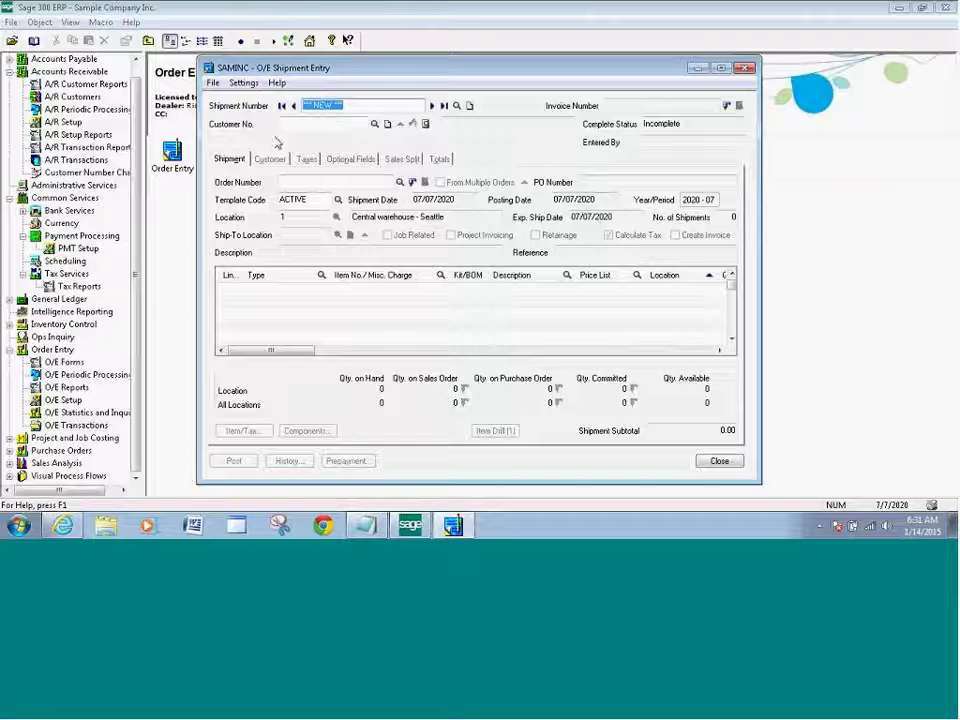
click(374, 124)
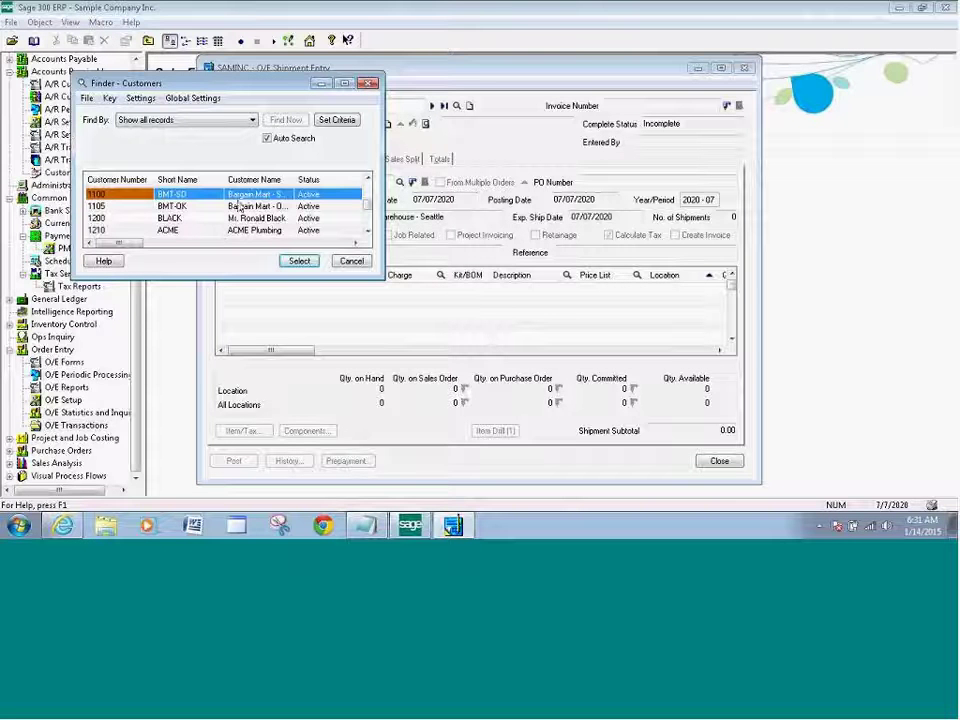
click(299, 261)
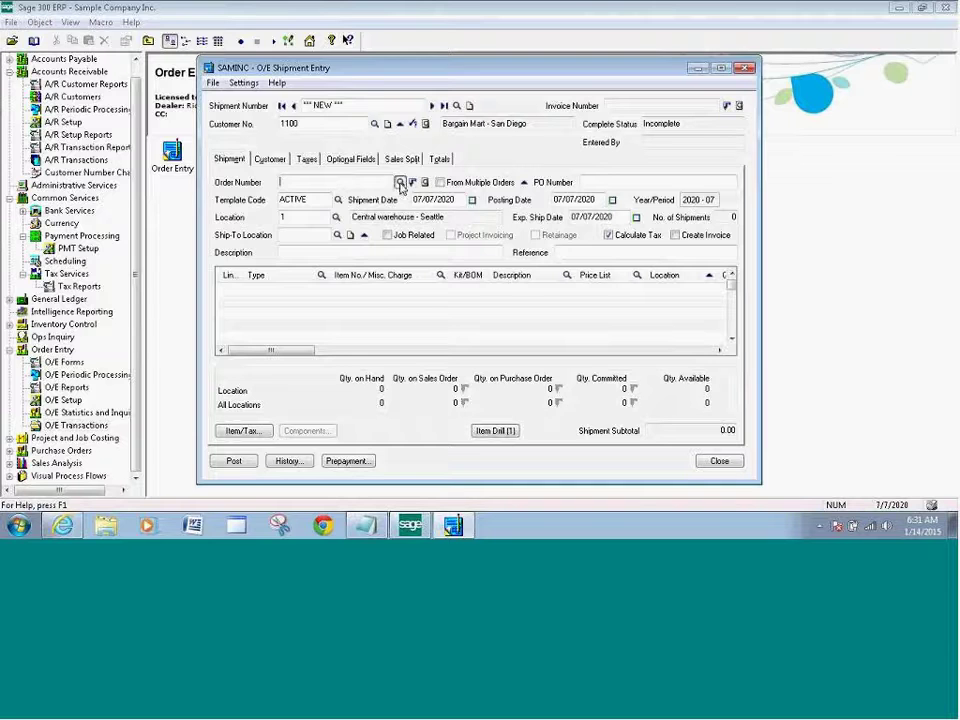
click(400, 184)
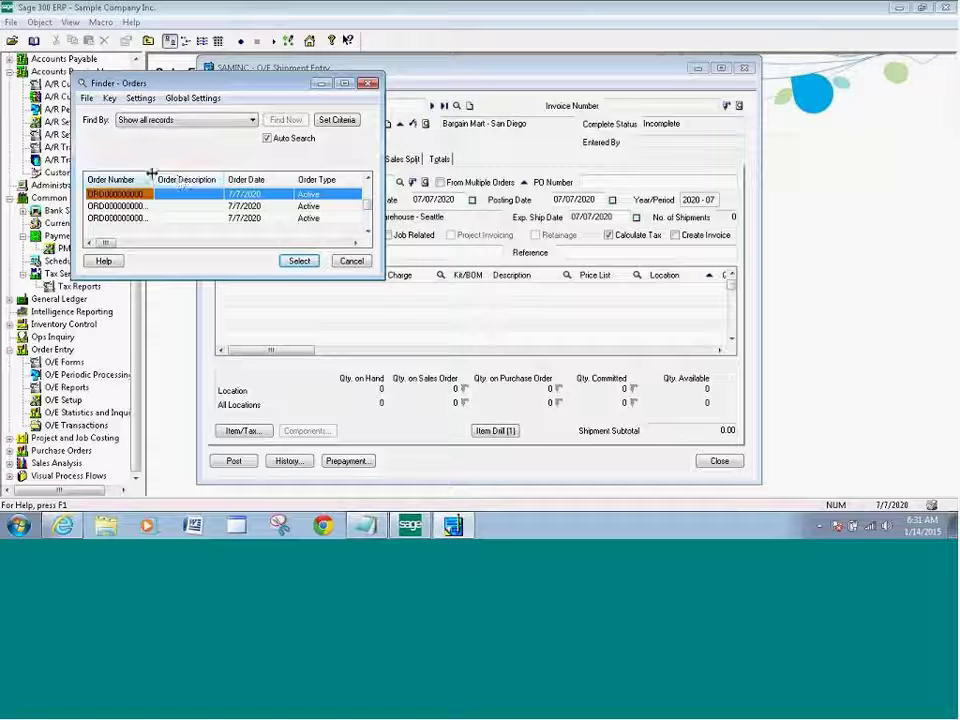
drag(154, 174, 174, 175)
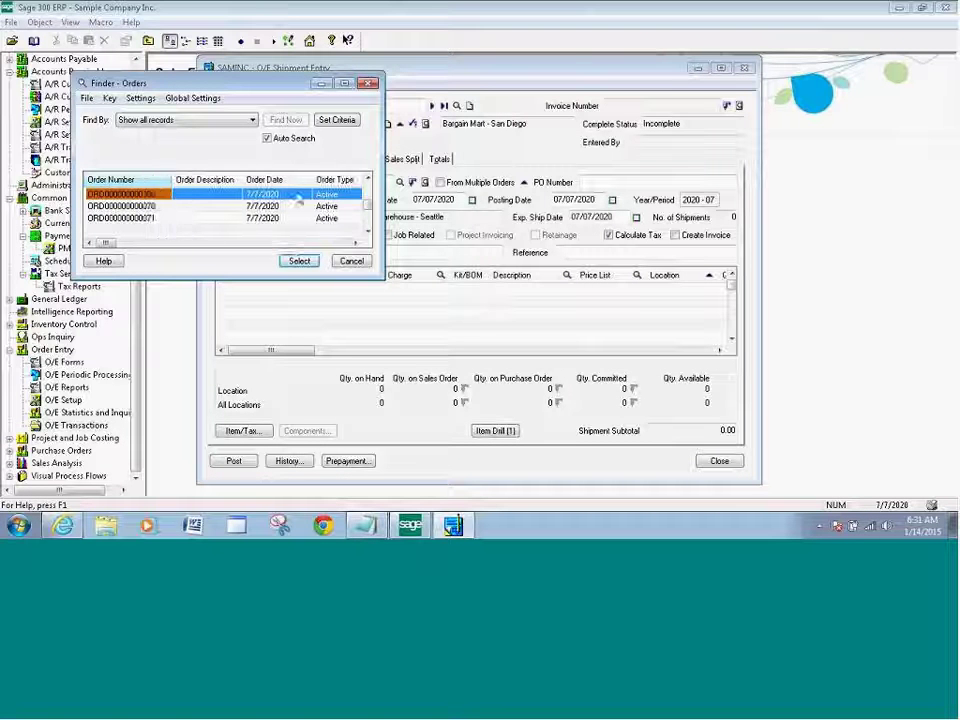
click(141, 220)
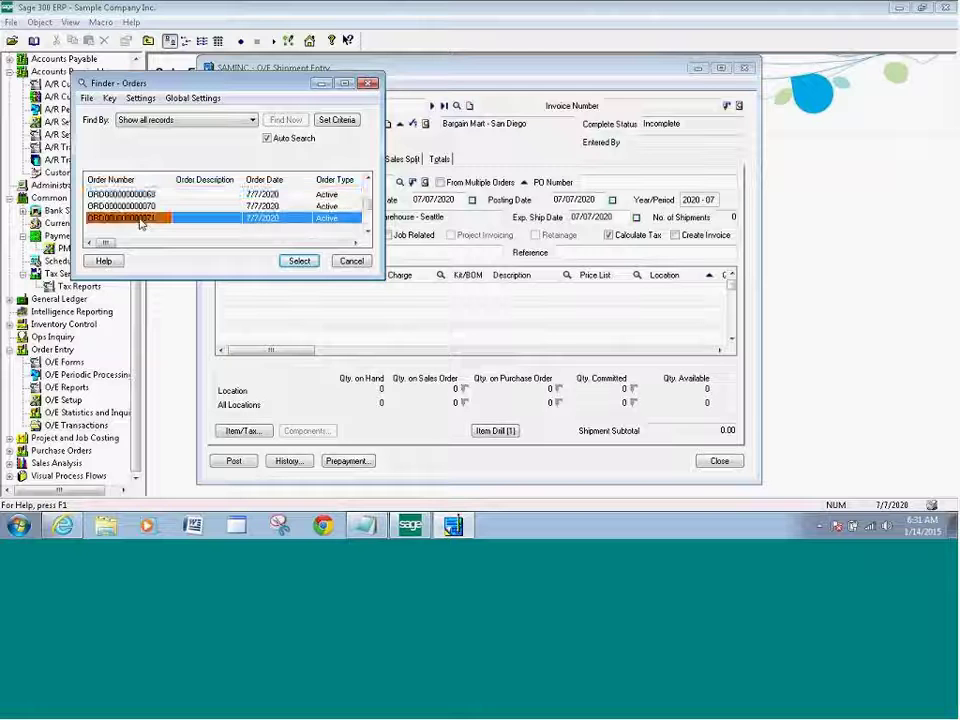
click(298, 263)
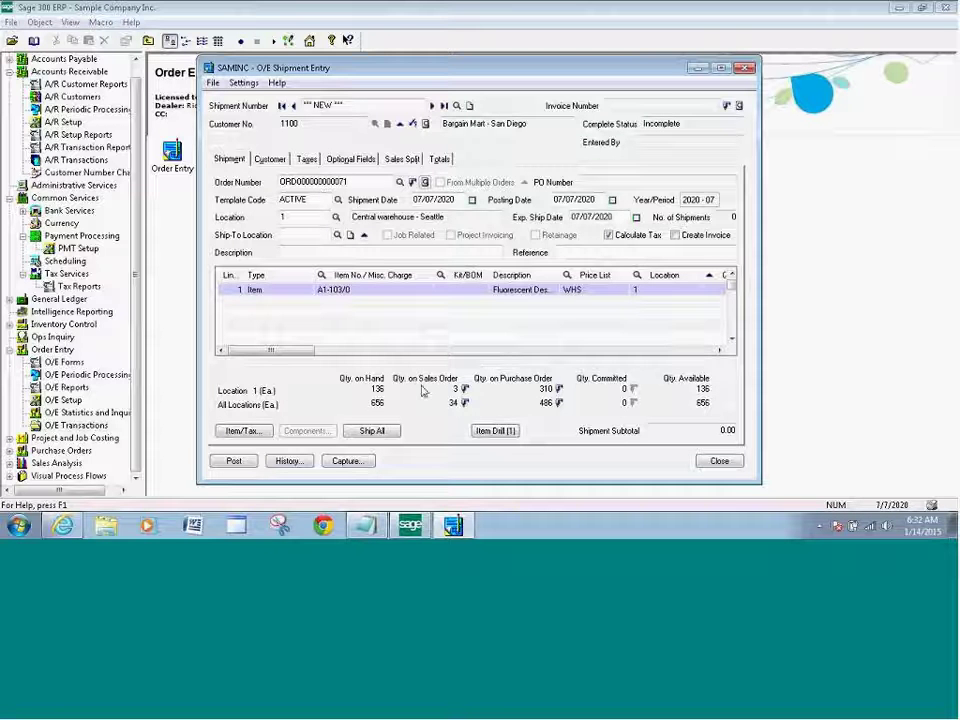
Tick Create Invoice and ship all of item A1-103/0, giving a 38.30 subtotal.
click(688, 238)
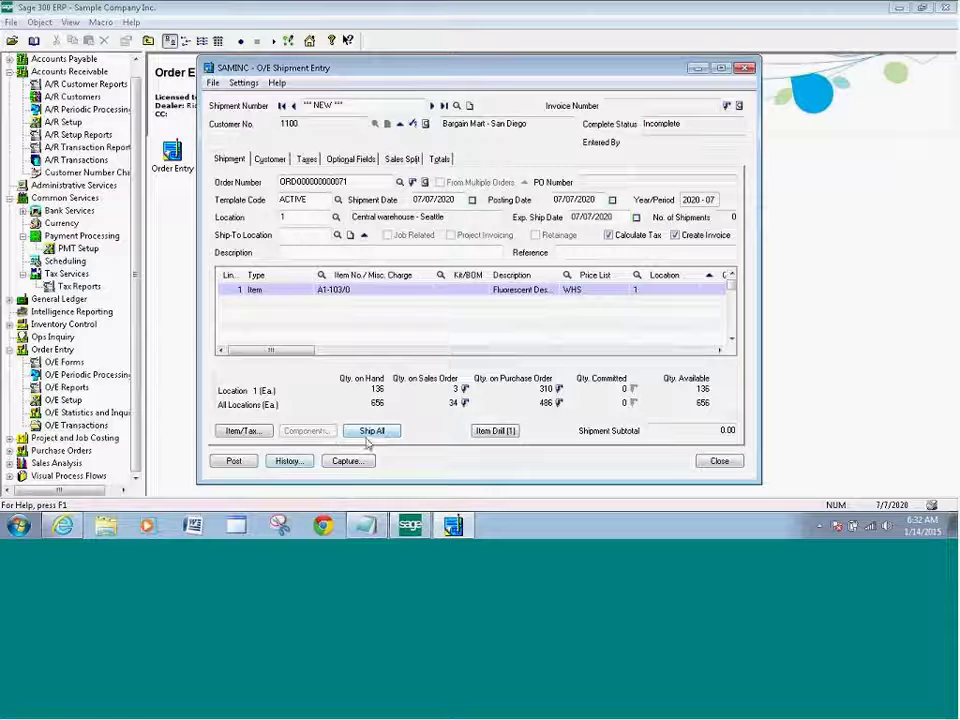
click(374, 434)
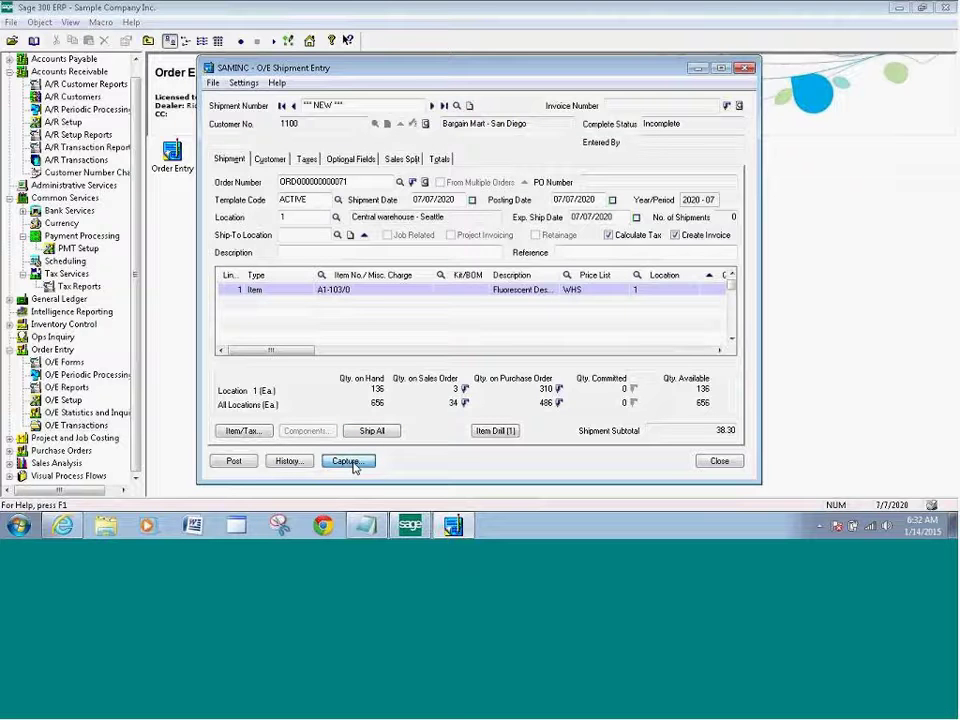
Add a 51.46 VISA prepayment receipt in new batch 40 from the Capture details.
click(352, 466)
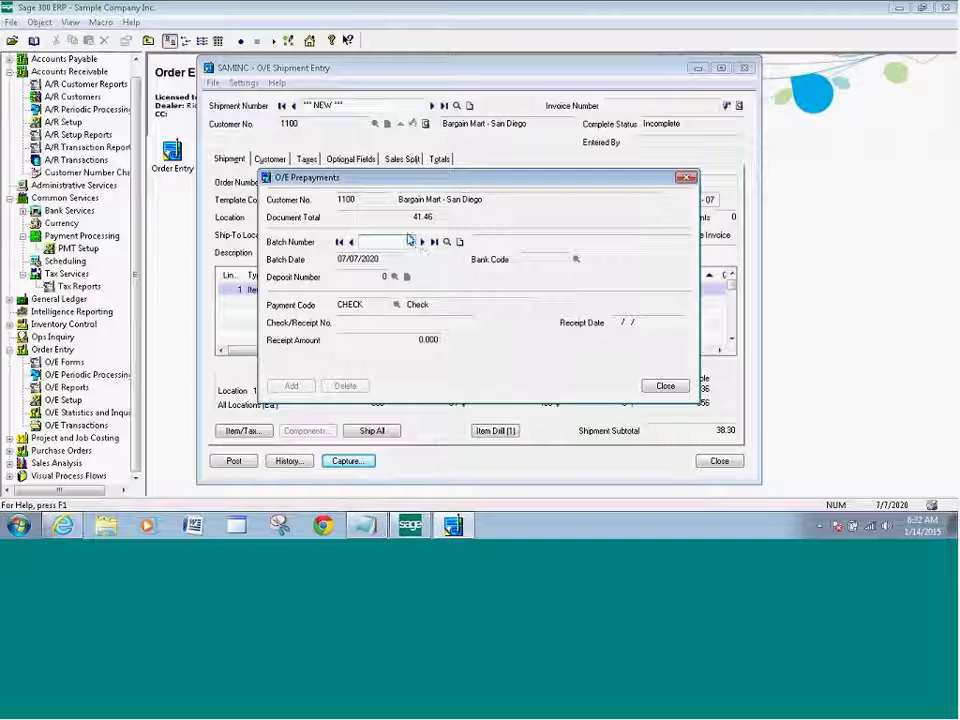
click(458, 242)
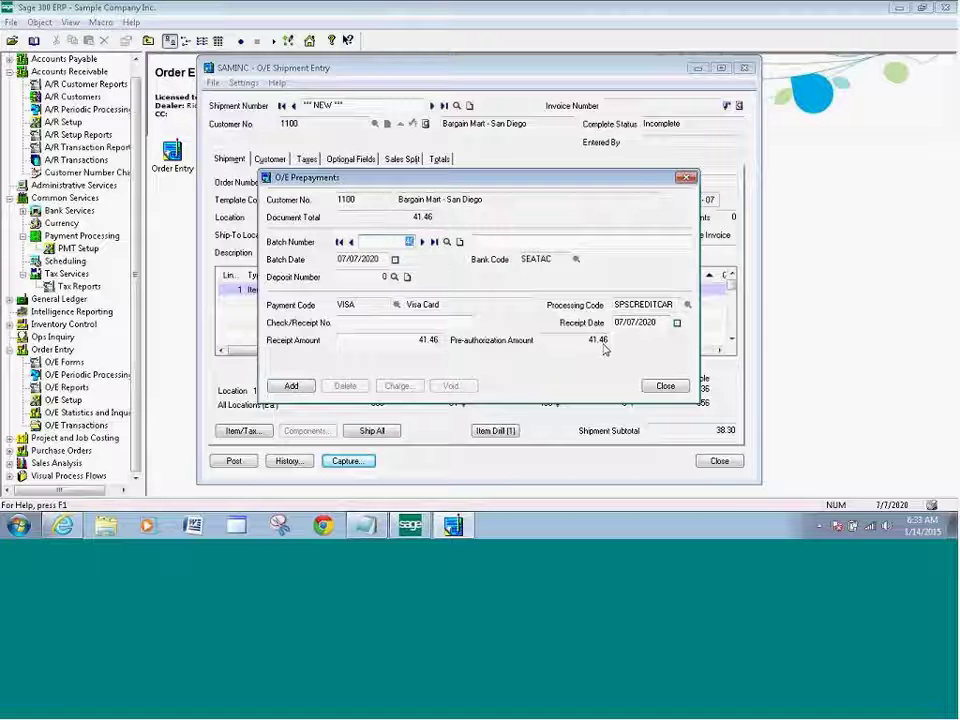
click(418, 340)
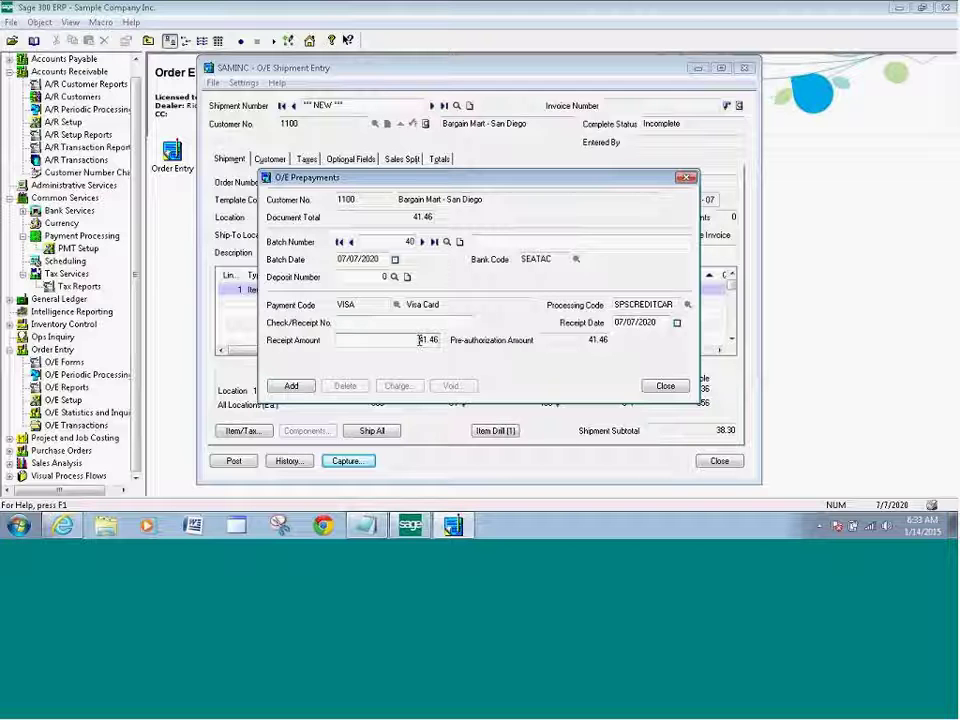
drag(418, 340, 438, 341)
text(100)
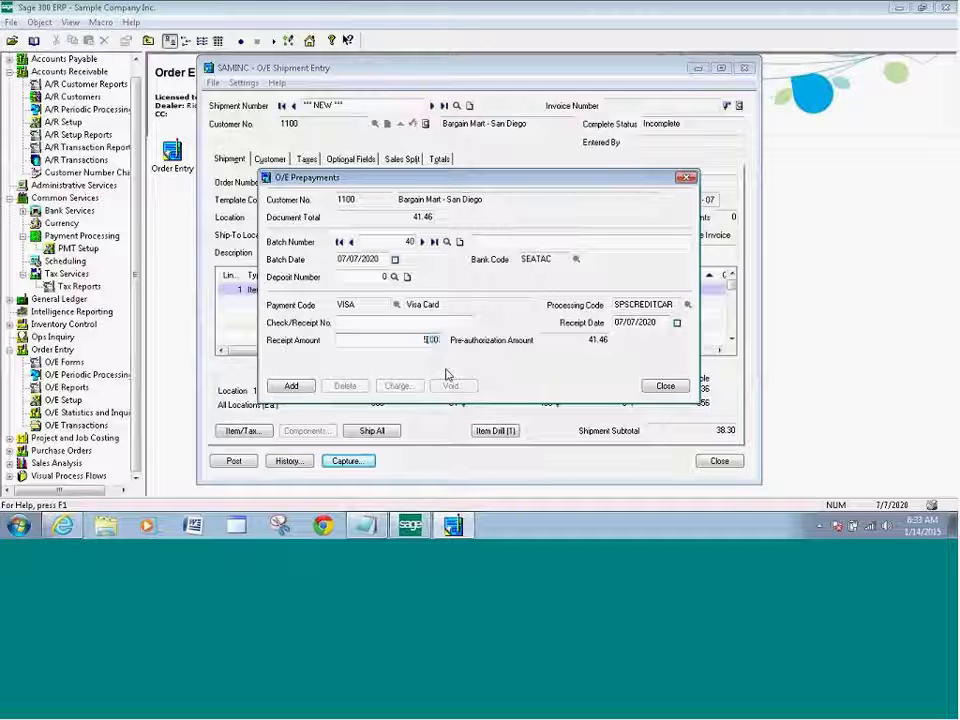
text(.46)
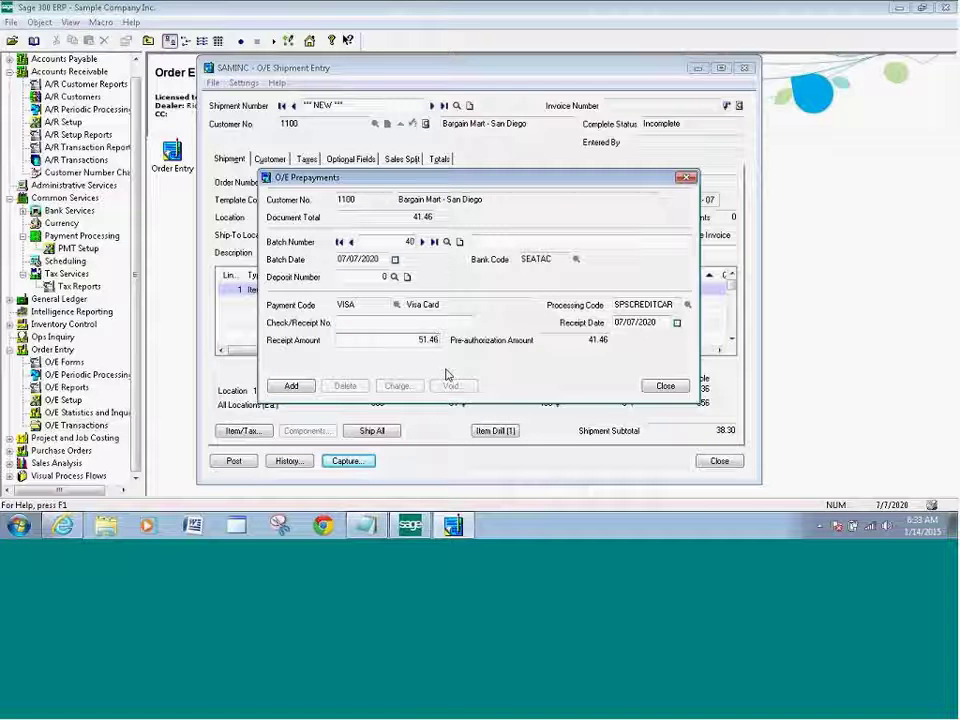
click(294, 388)
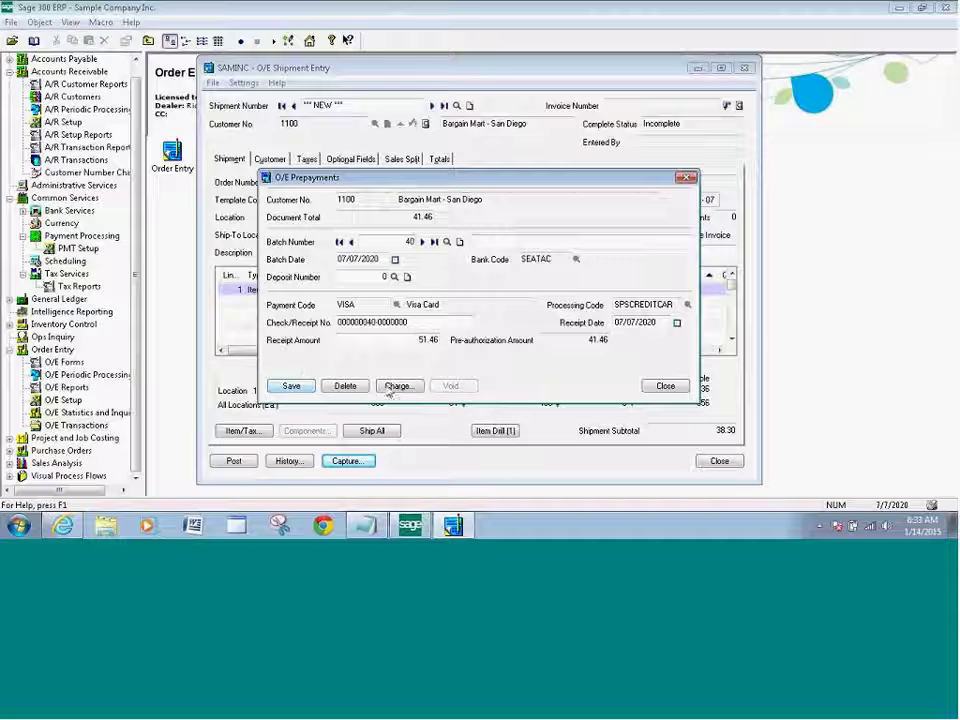
Charge the card to capture the Visa pre-authorization for 51.46, then close the processing window.
click(397, 386)
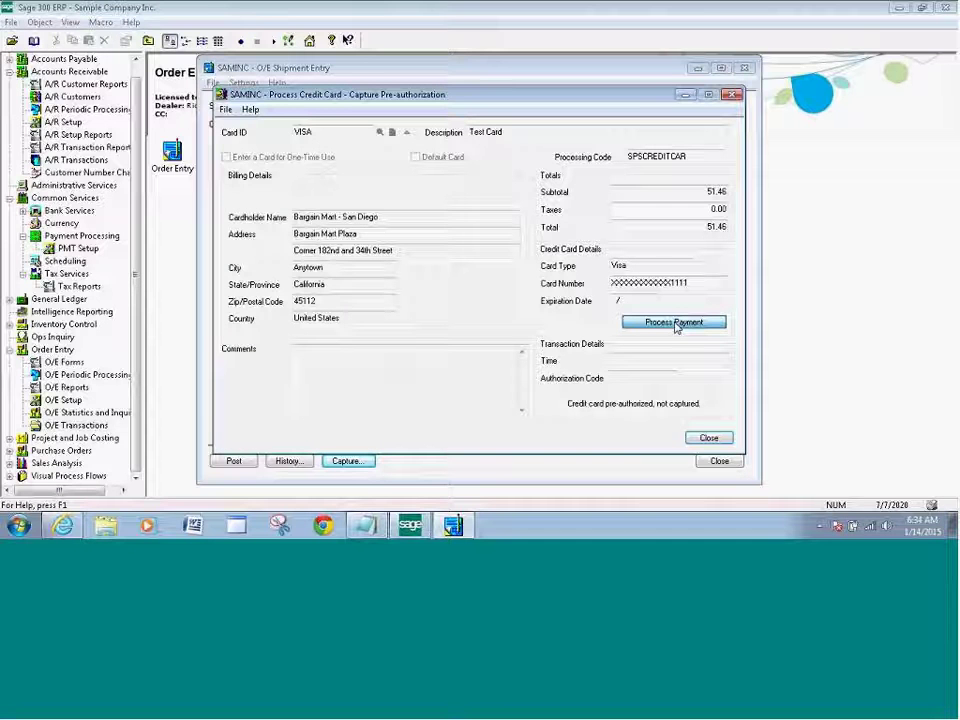
click(675, 323)
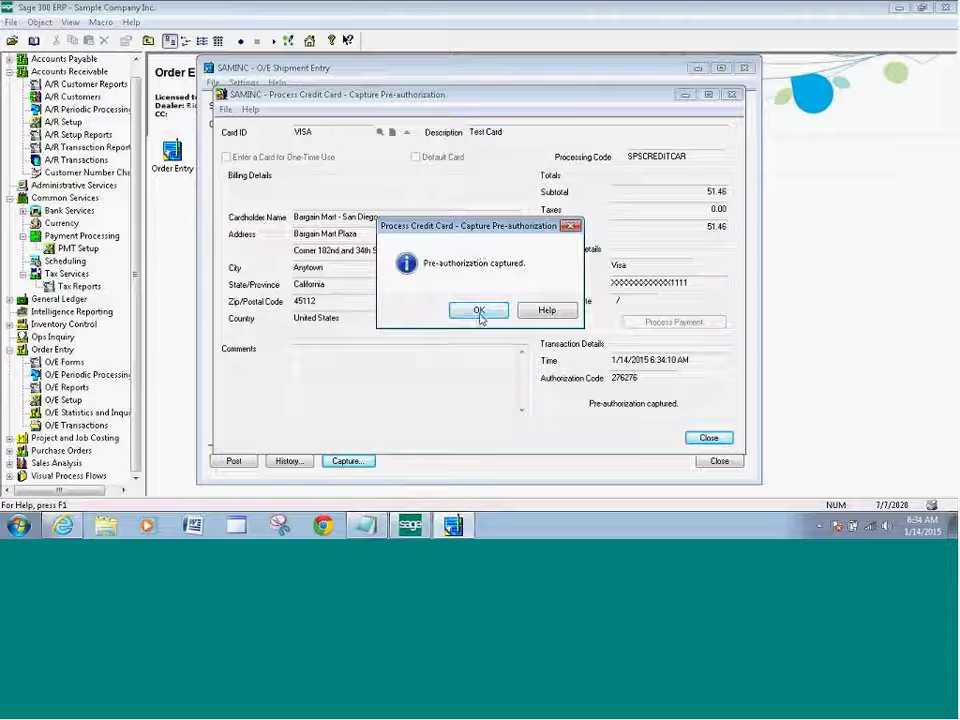
click(479, 312)
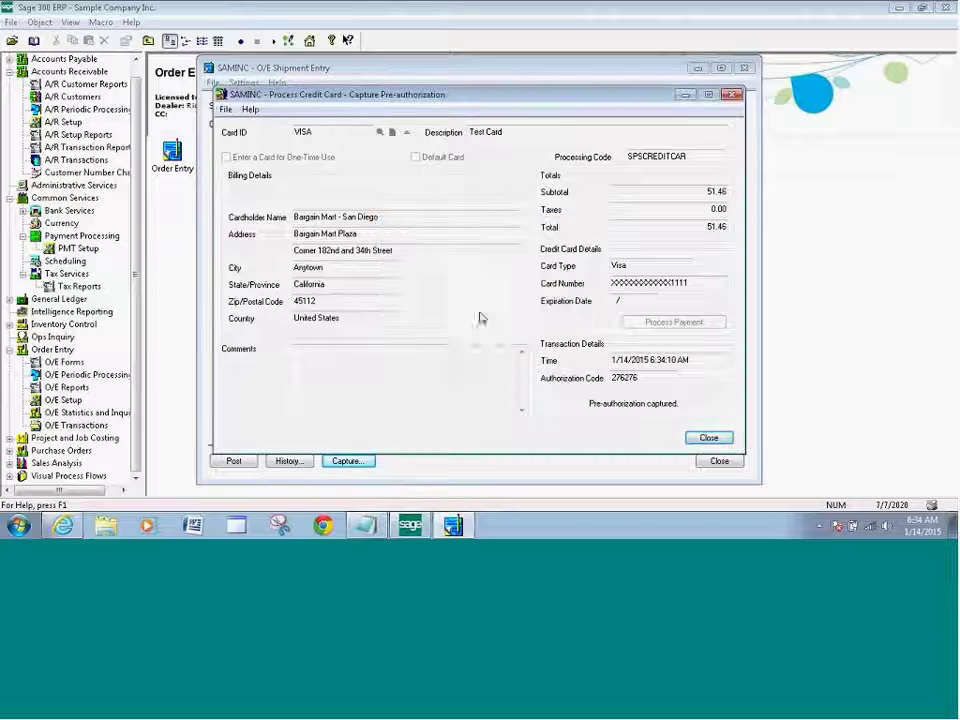
click(708, 439)
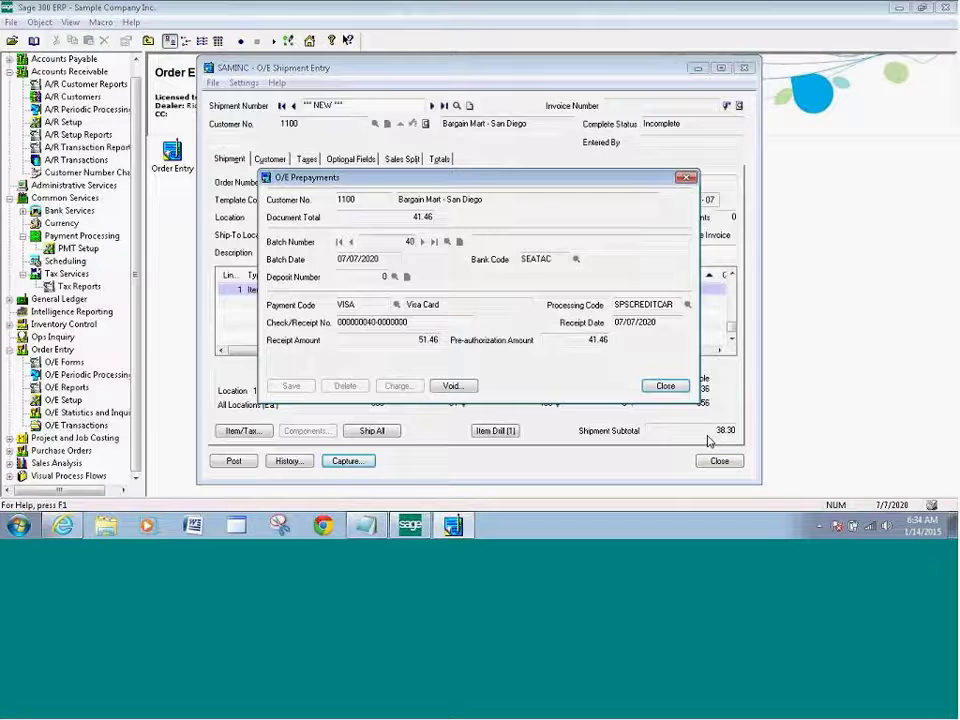
Close O/E Prepayments, post the shipment without printing, and close Shipment Entry.
click(664, 386)
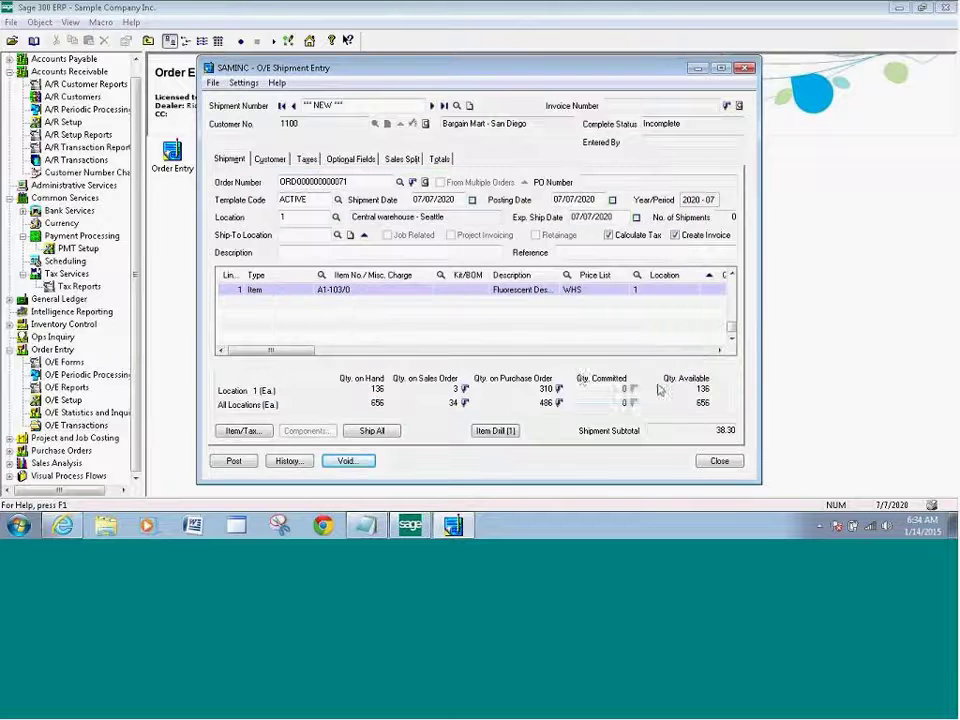
click(236, 461)
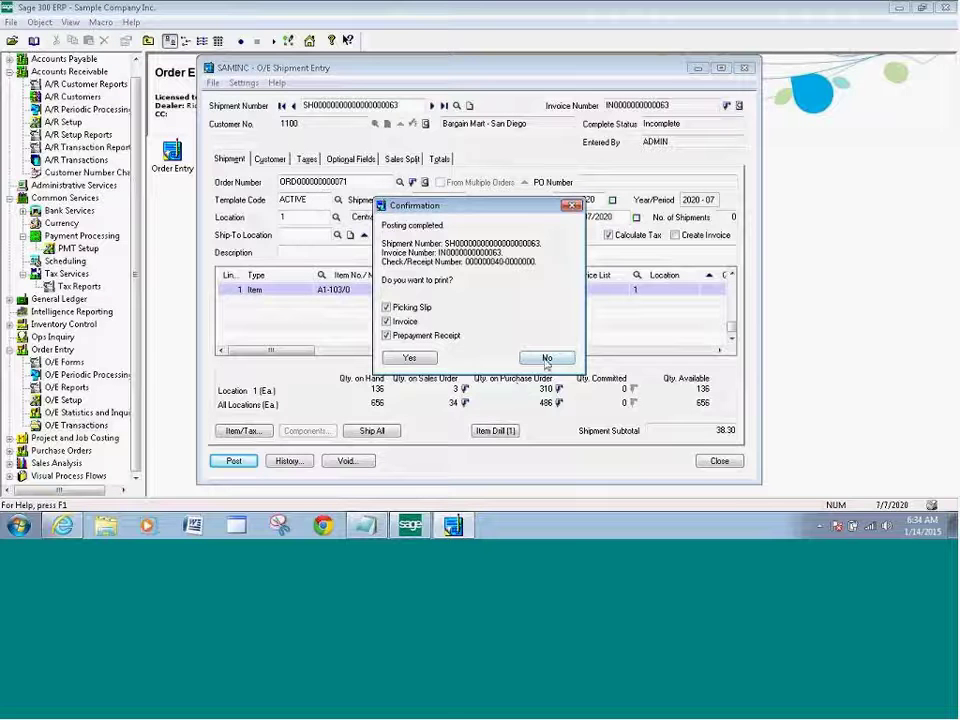
click(546, 358)
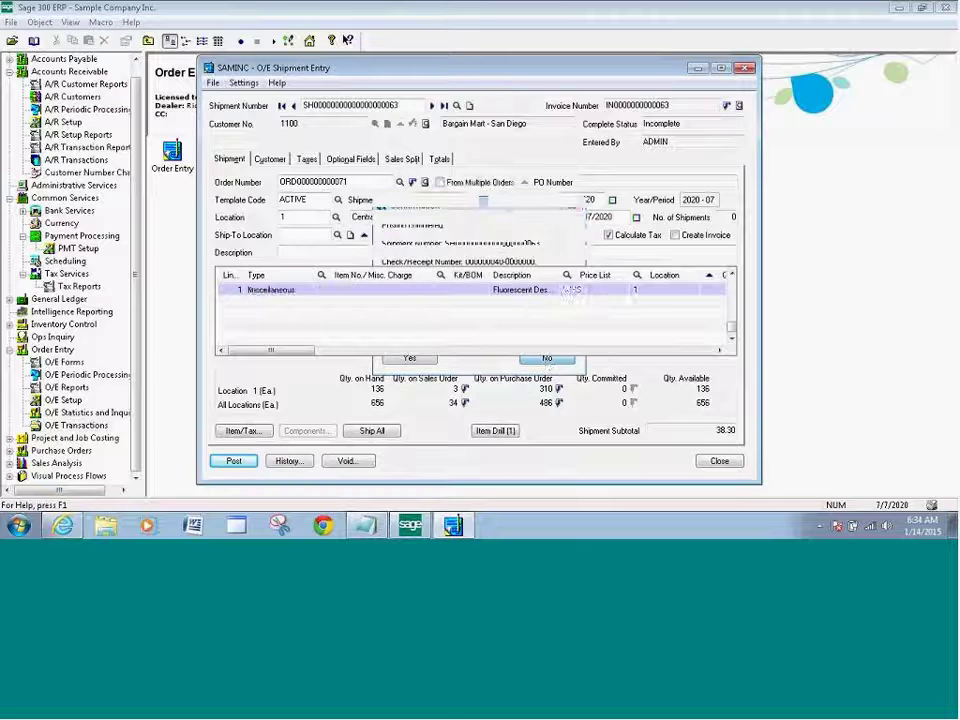
click(719, 462)
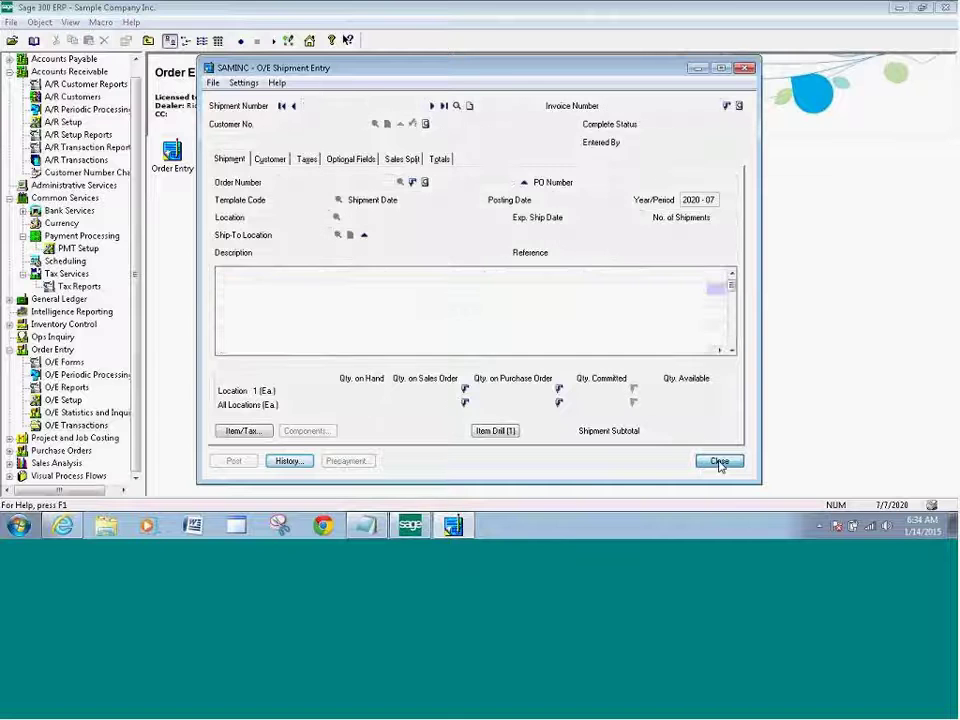
click(719, 462)
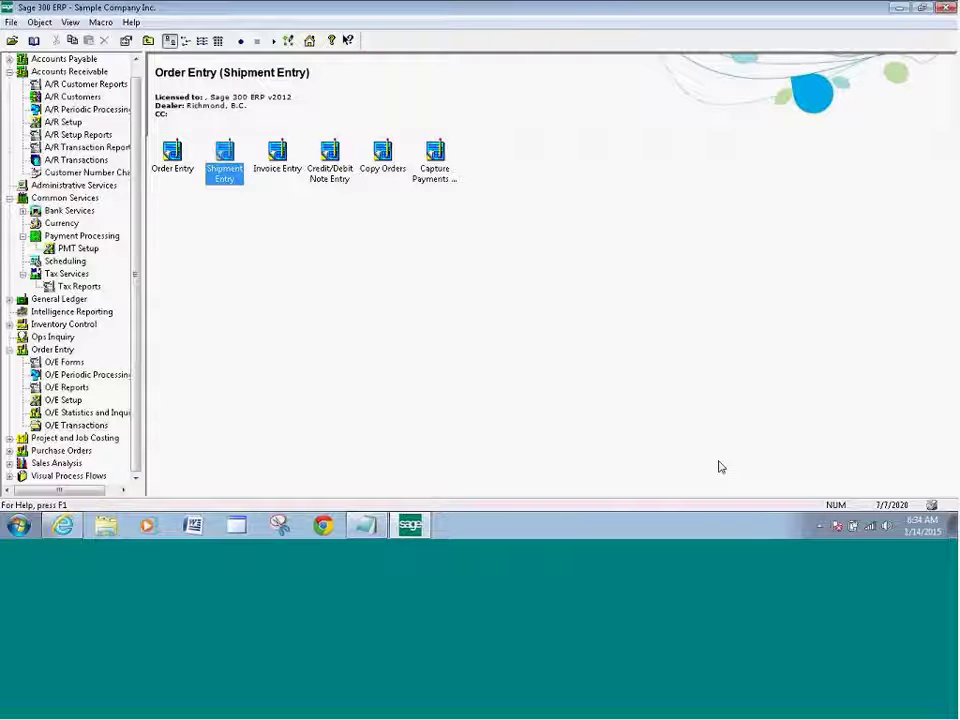